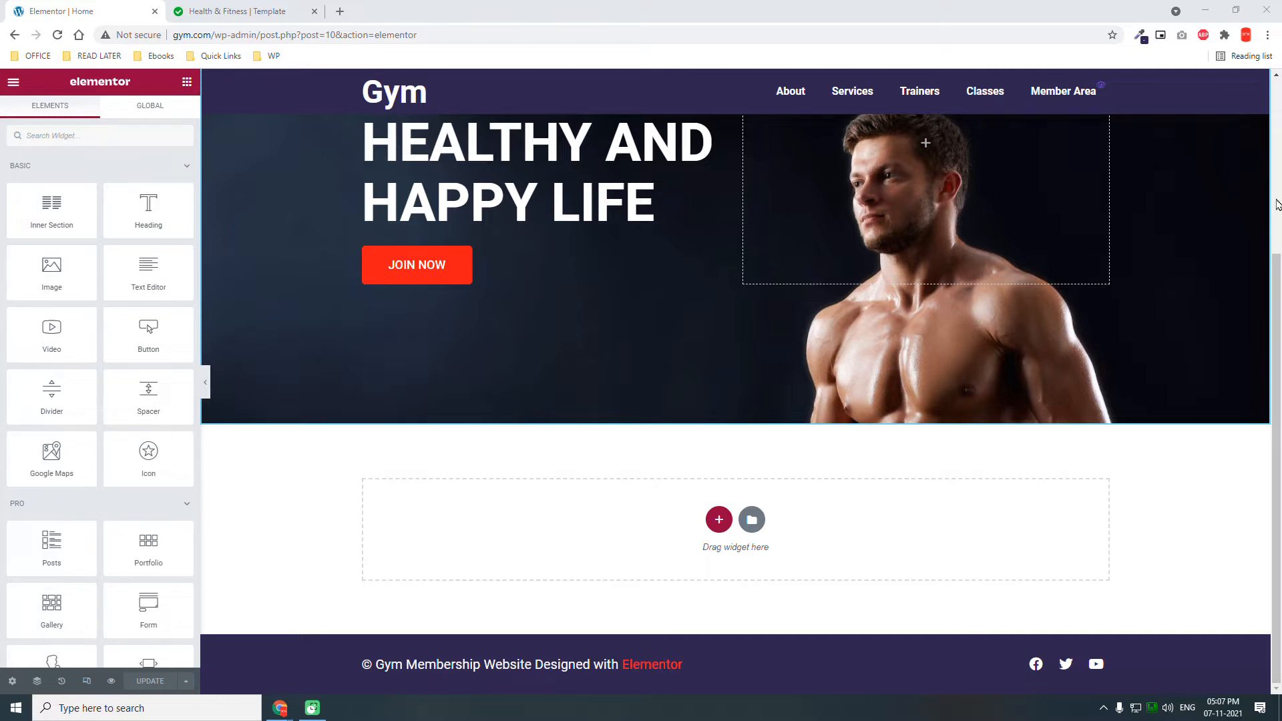
Step: Review the Home page's hero and empty area against the services section of the Health & Fitness template
scroll(541, 298, up, 4)
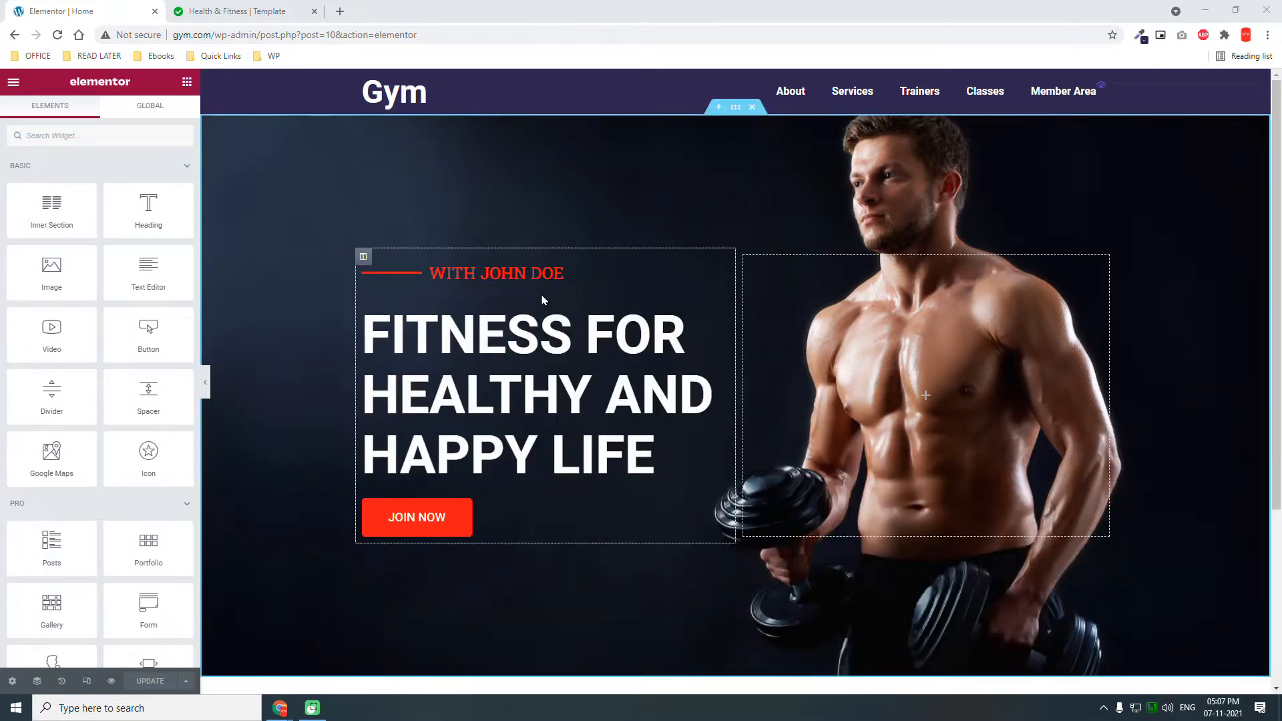
scroll(734, 320, down, 1)
scroll(928, 294, down, 3)
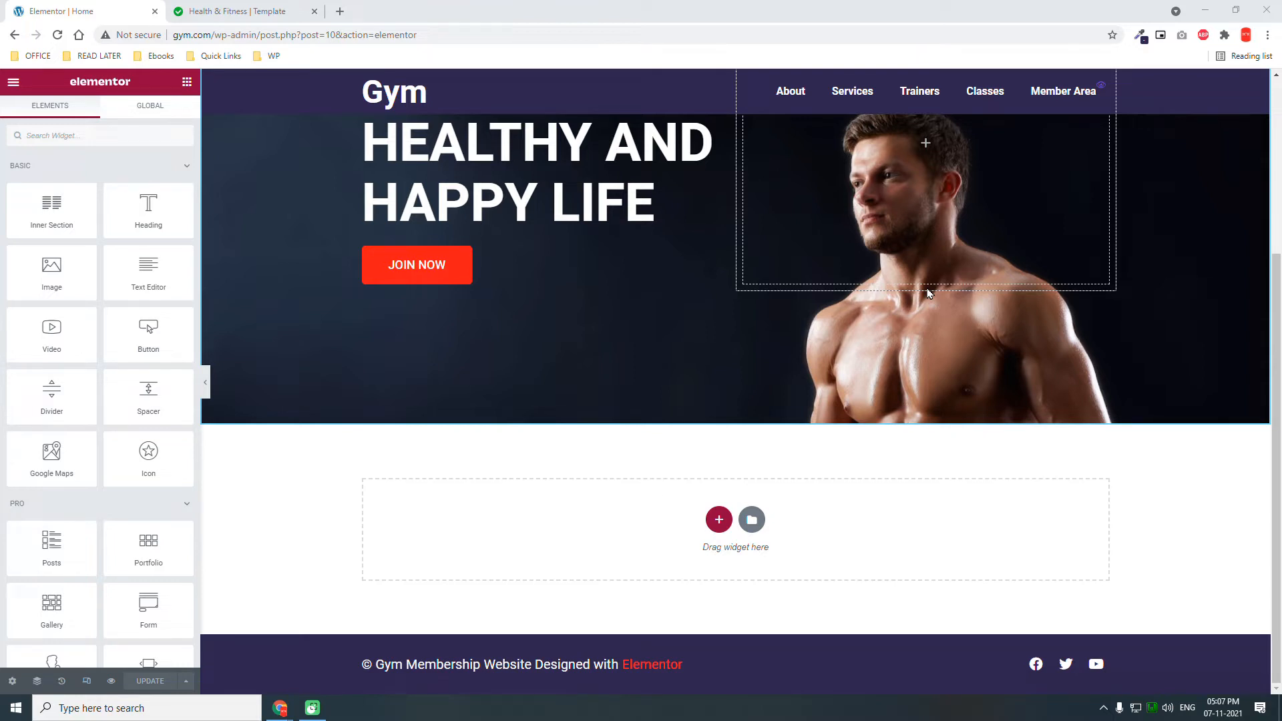
click(238, 12)
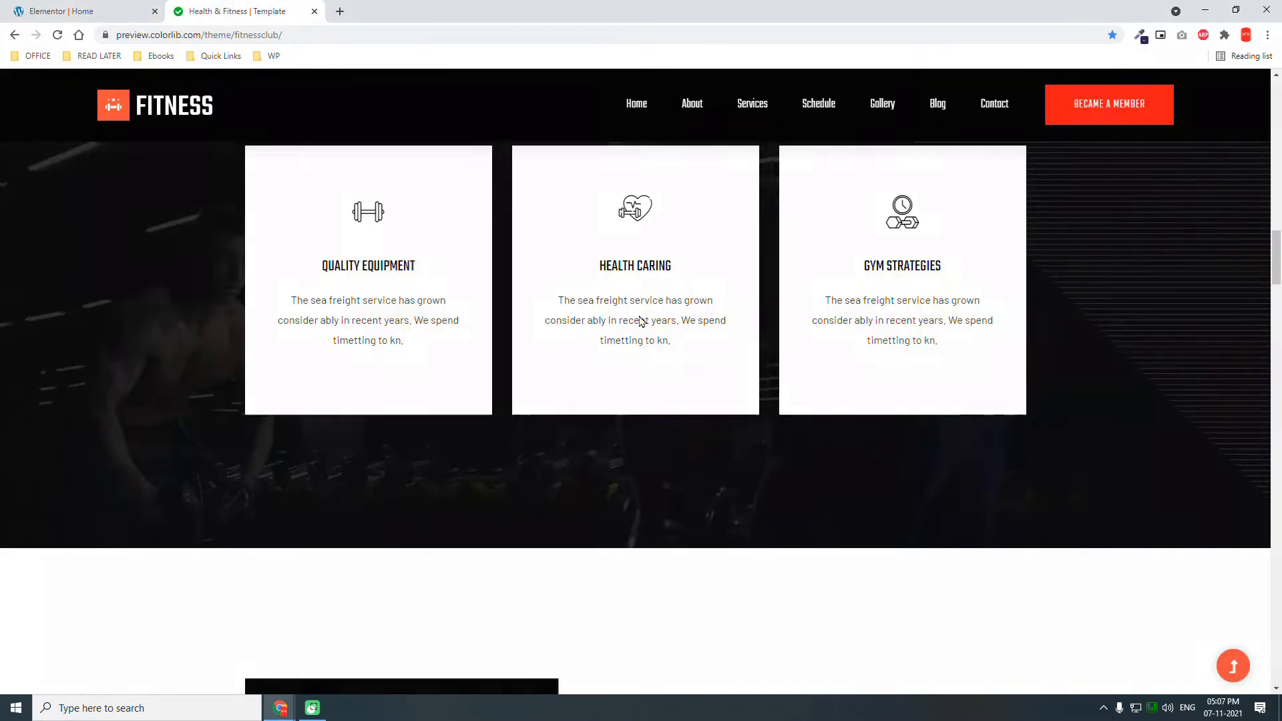
scroll(729, 367, up, 10)
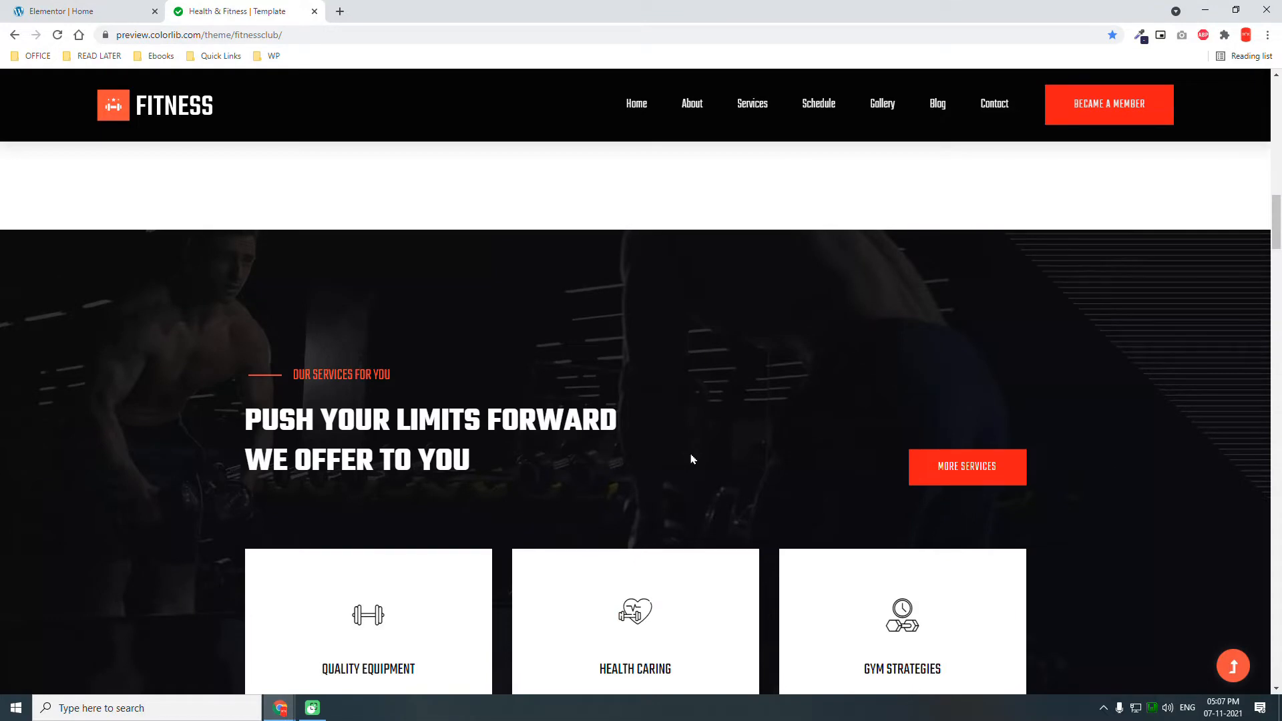
scroll(667, 400, down, 5)
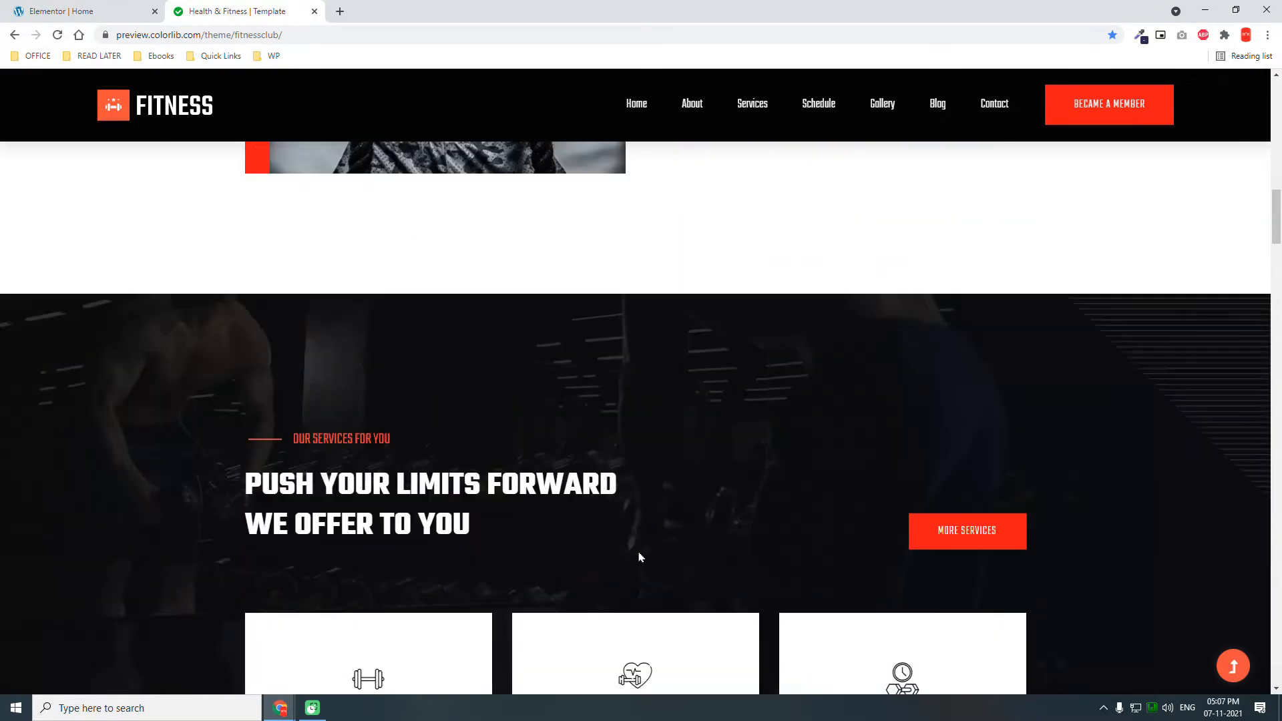
click(92, 8)
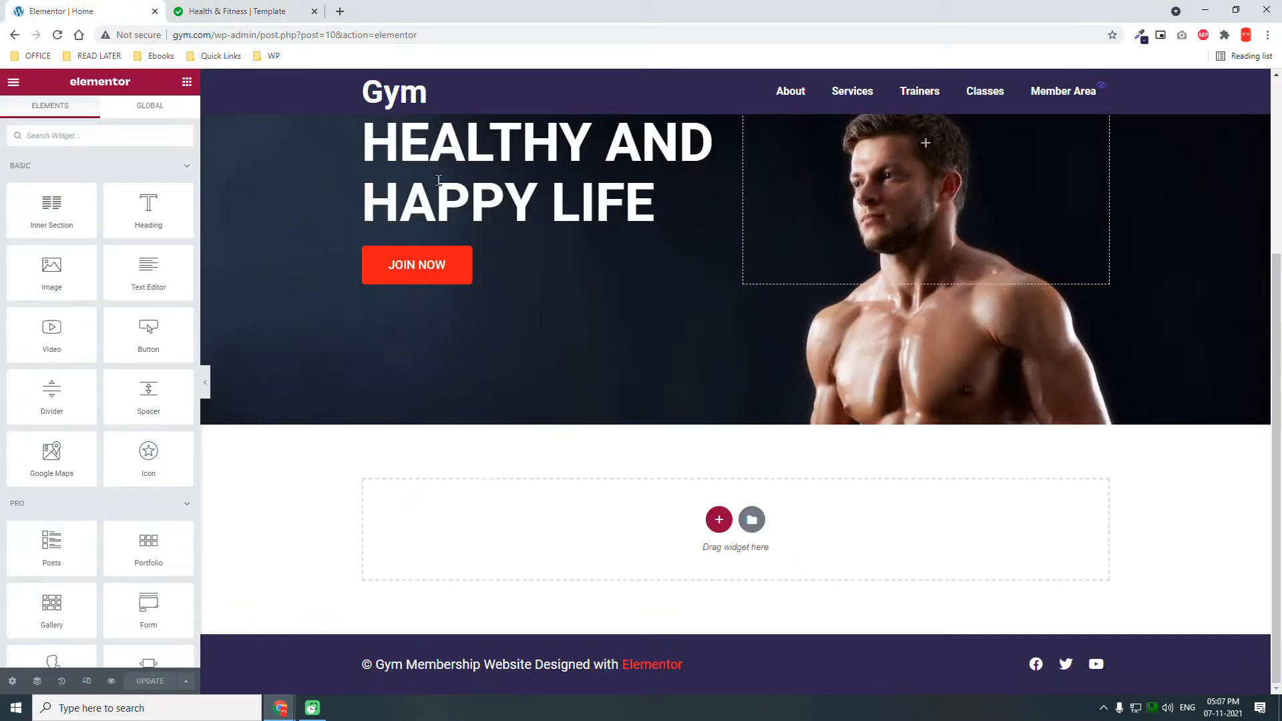
Step: Copy the hero section's text column and paste it as a new section in the empty area below the hero
scroll(510, 265, up, 3)
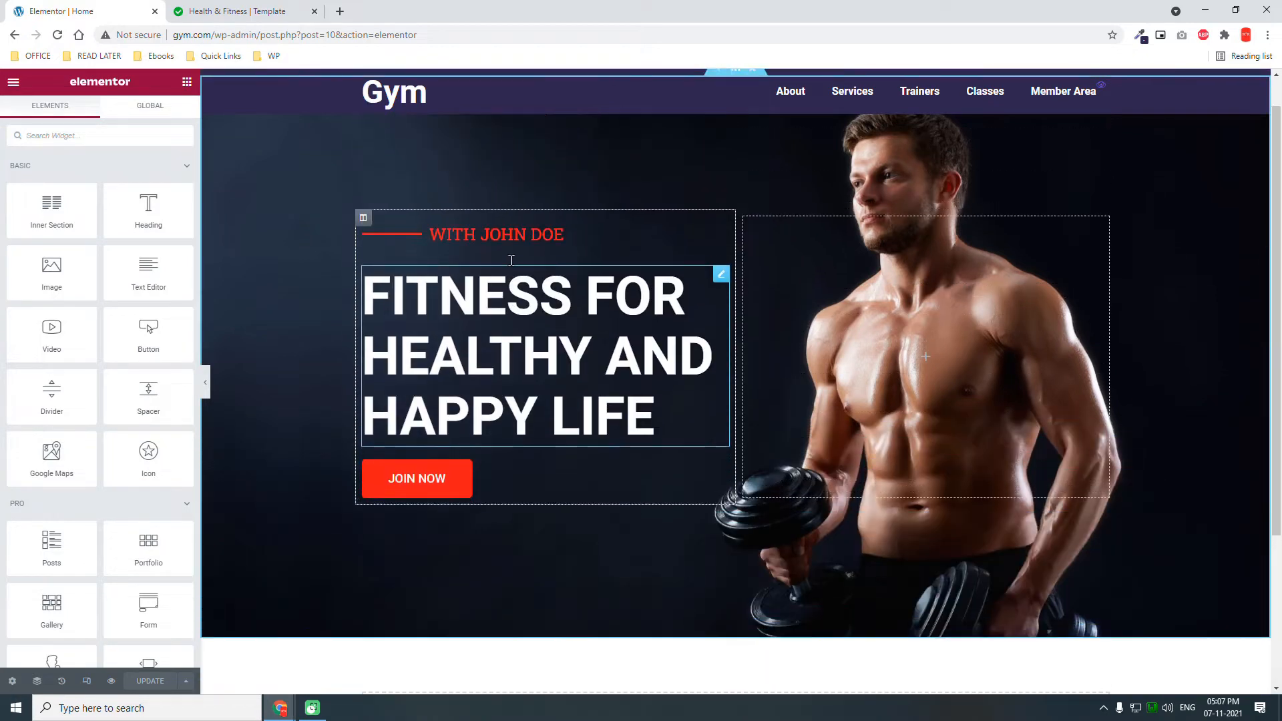
scroll(511, 260, up, 1)
right_click(364, 261)
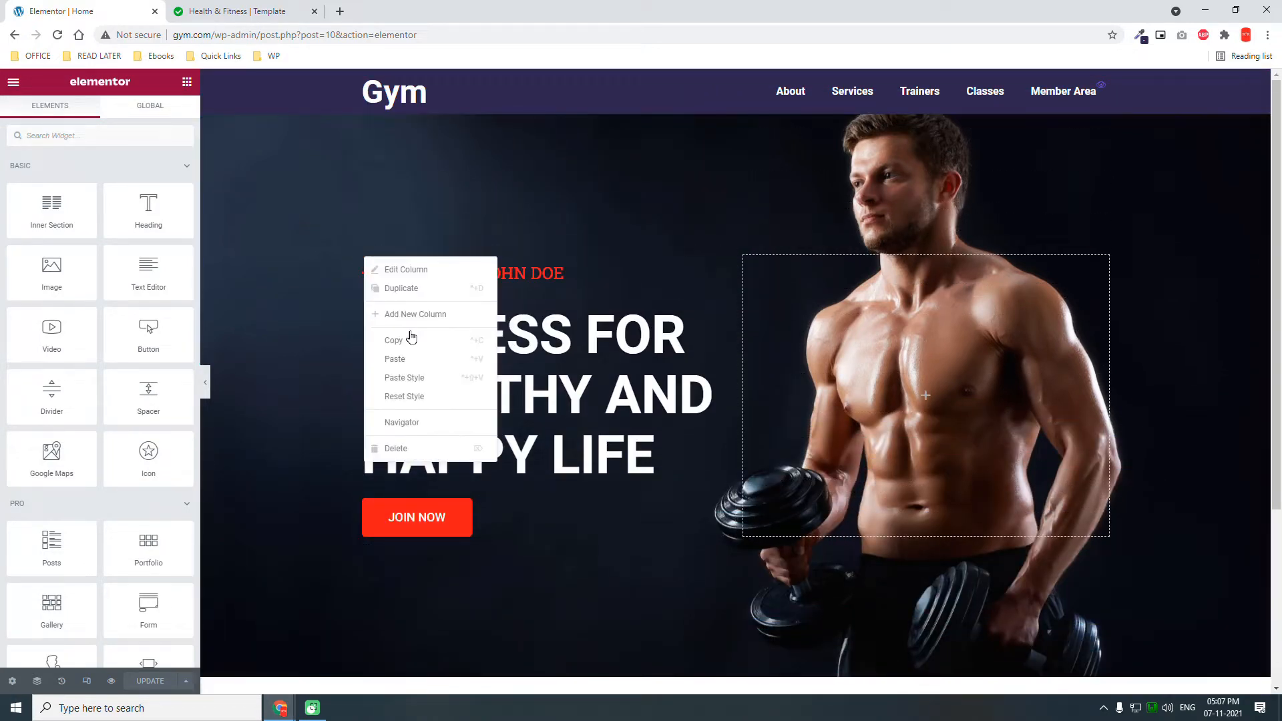
click(414, 338)
scroll(809, 434, down, 1)
scroll(809, 434, down, 3)
right_click(834, 502)
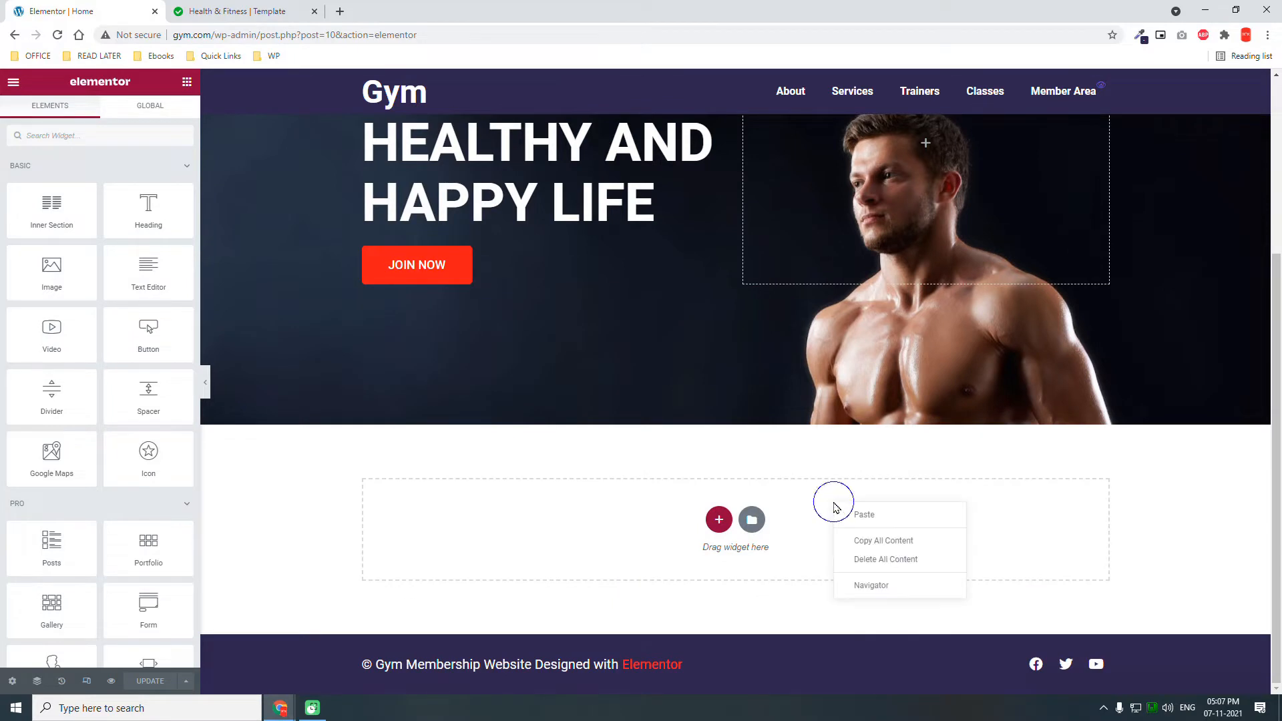
click(864, 518)
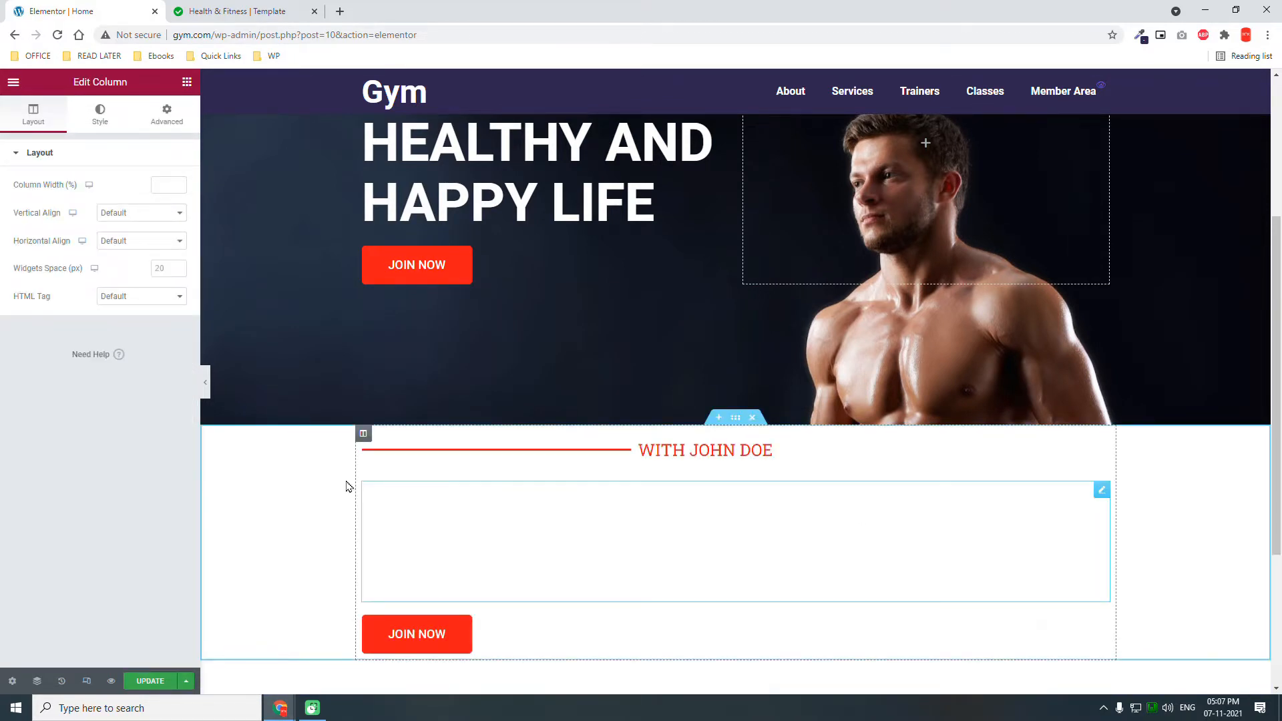
Step: Add a new column to the pasted section and move the empty column in front of the text column
right_click(363, 437)
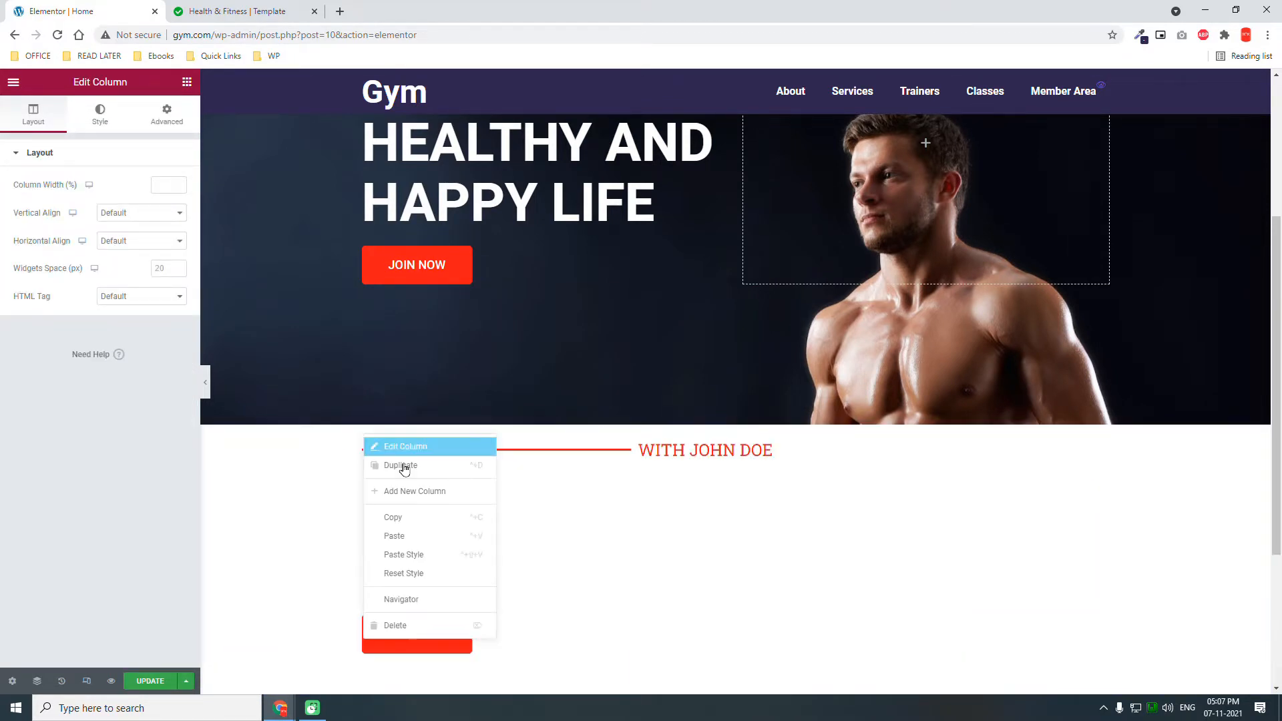
click(427, 492)
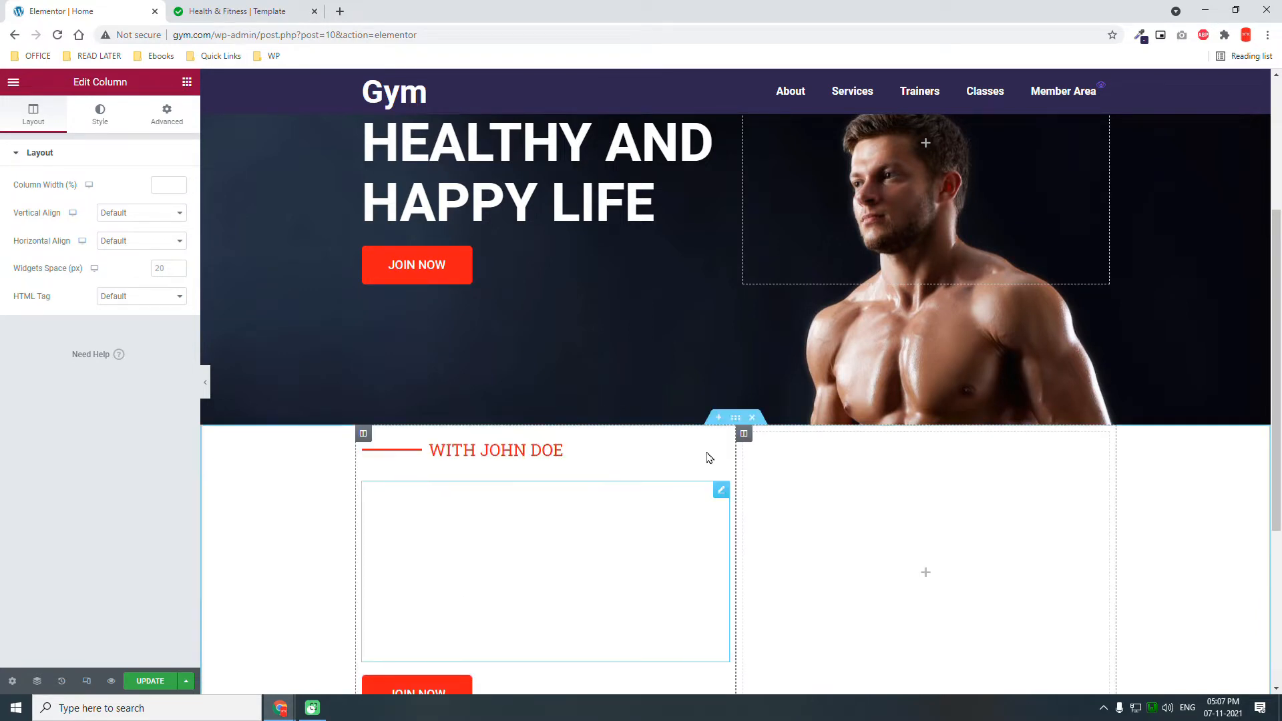
drag(743, 433, 385, 429)
Step: Set the new section's padding to 150 px at the top and bottom, with the values unlinked
scroll(814, 435, down, 2)
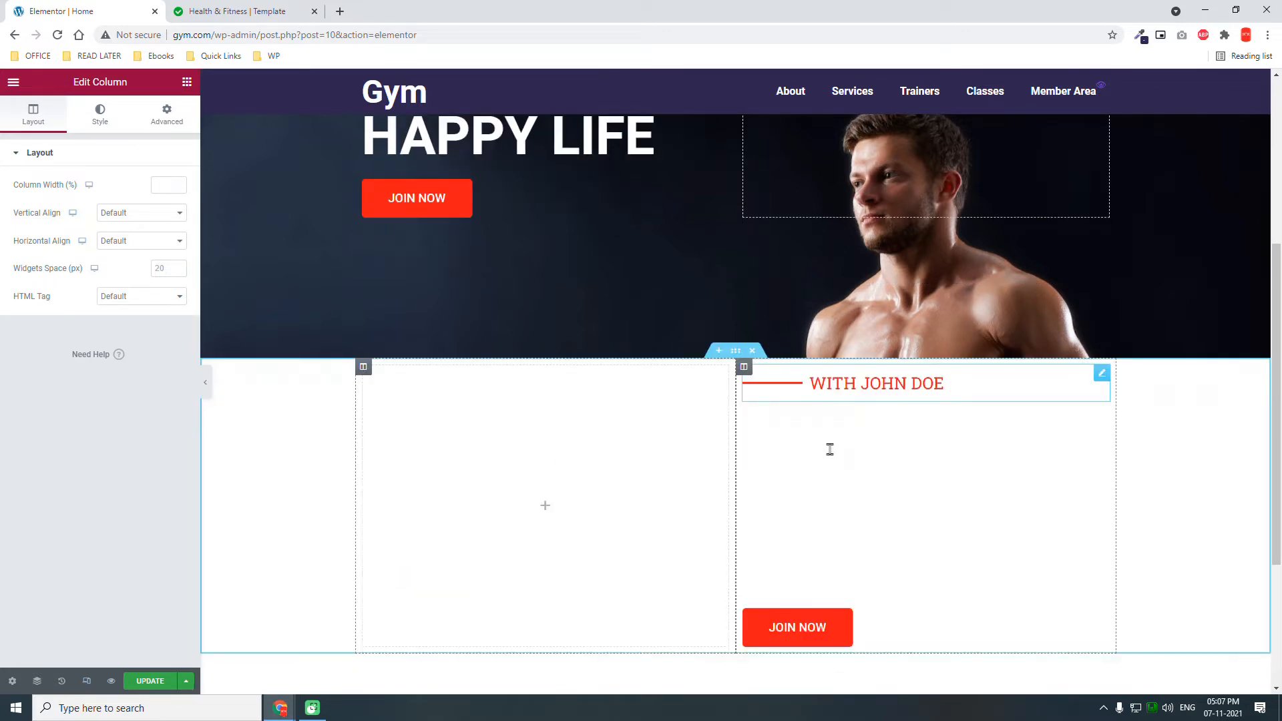
click(735, 284)
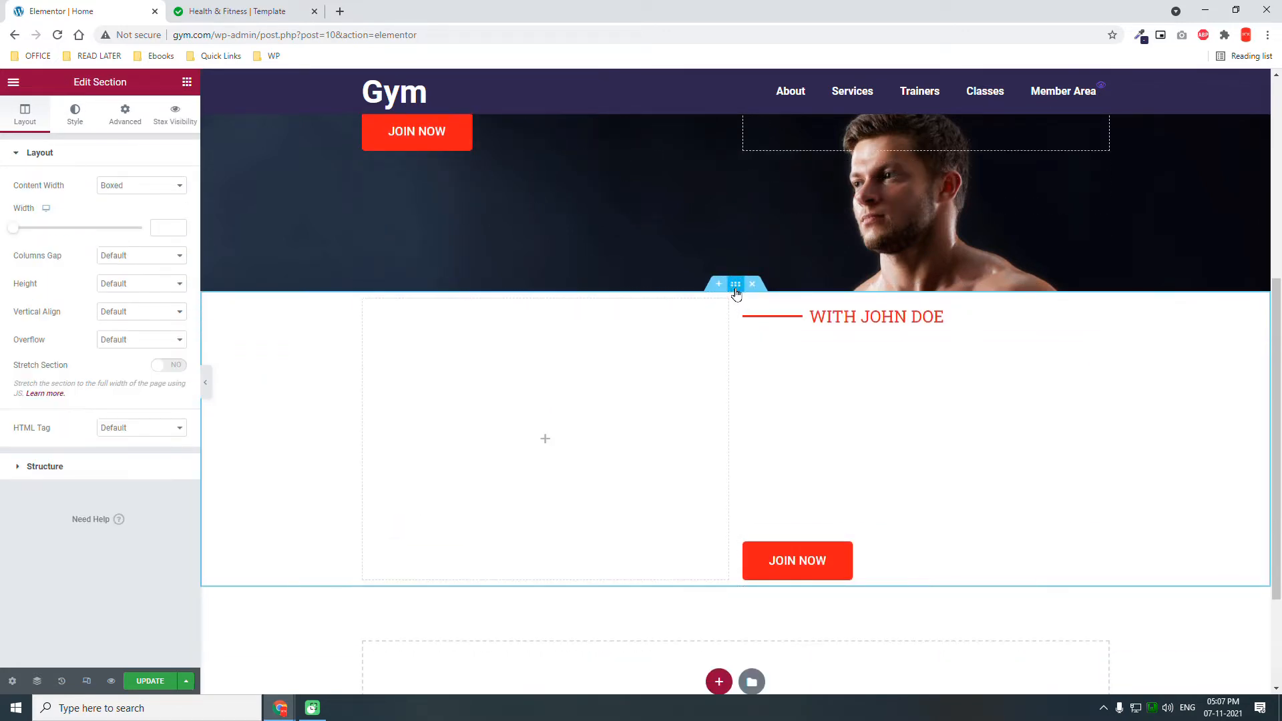
click(122, 126)
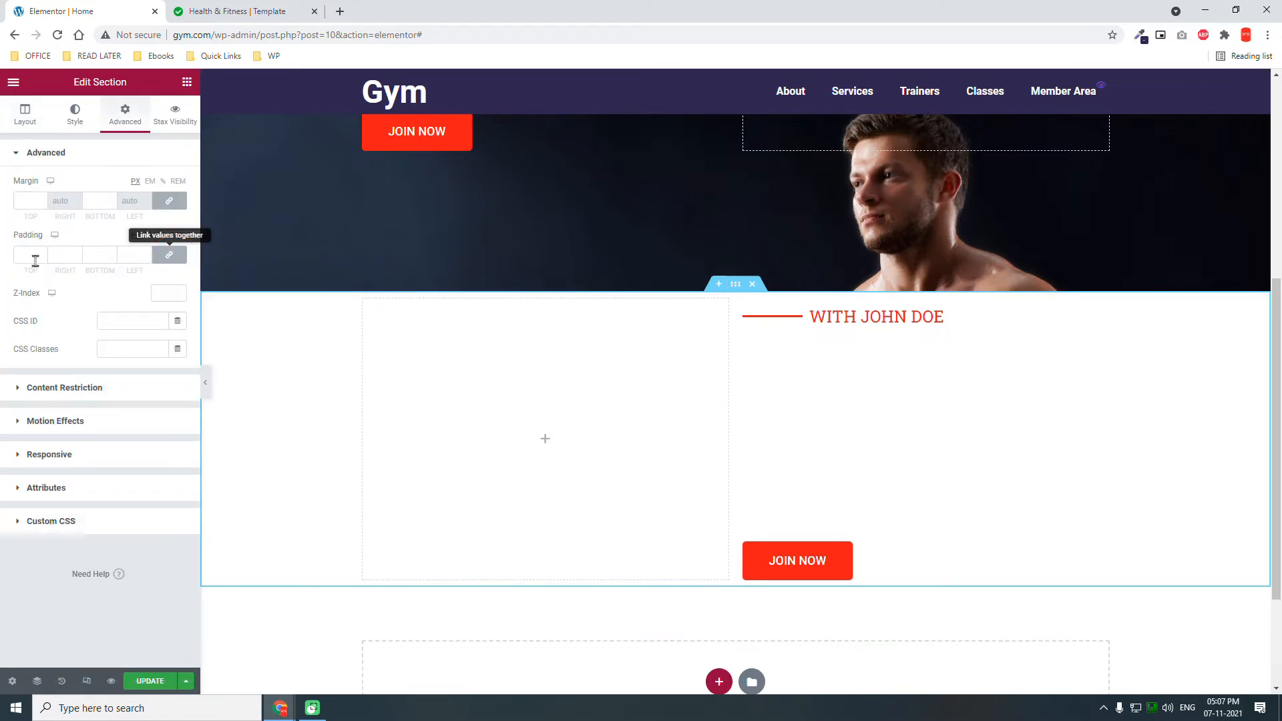
click(27, 254)
text(5)
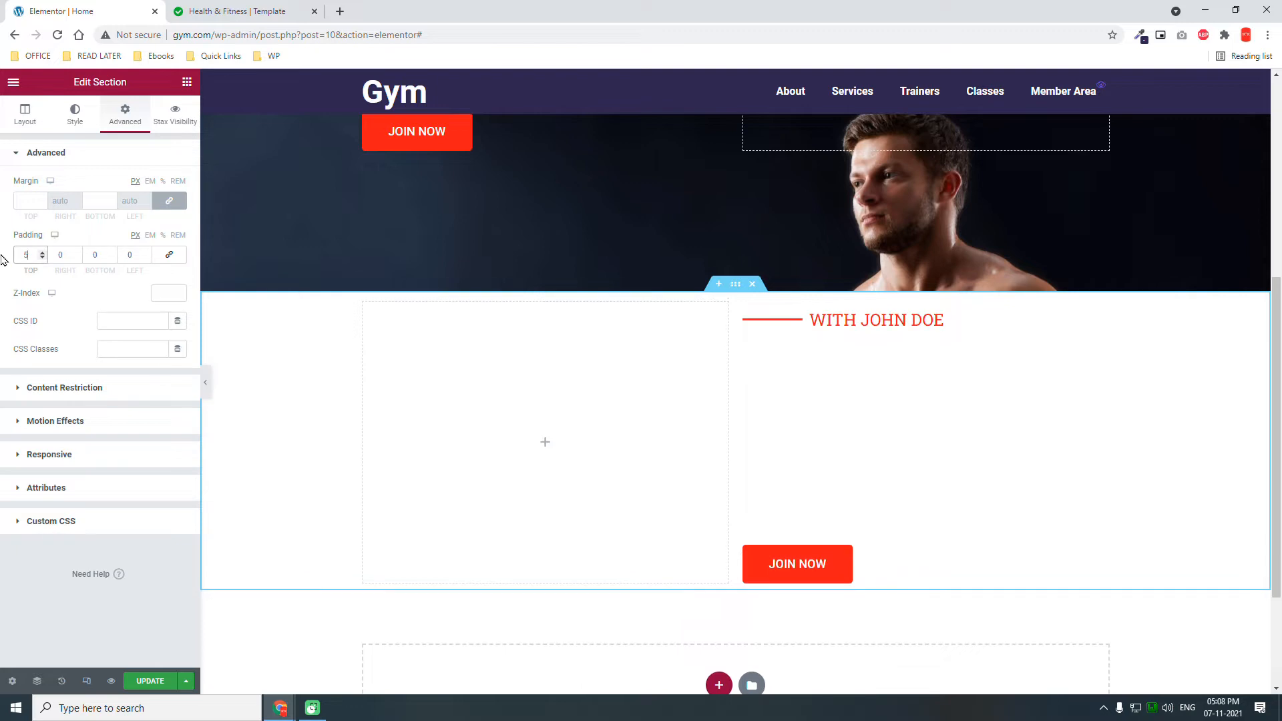
text(01)
key(Tab)
key(Tab)
text(150)
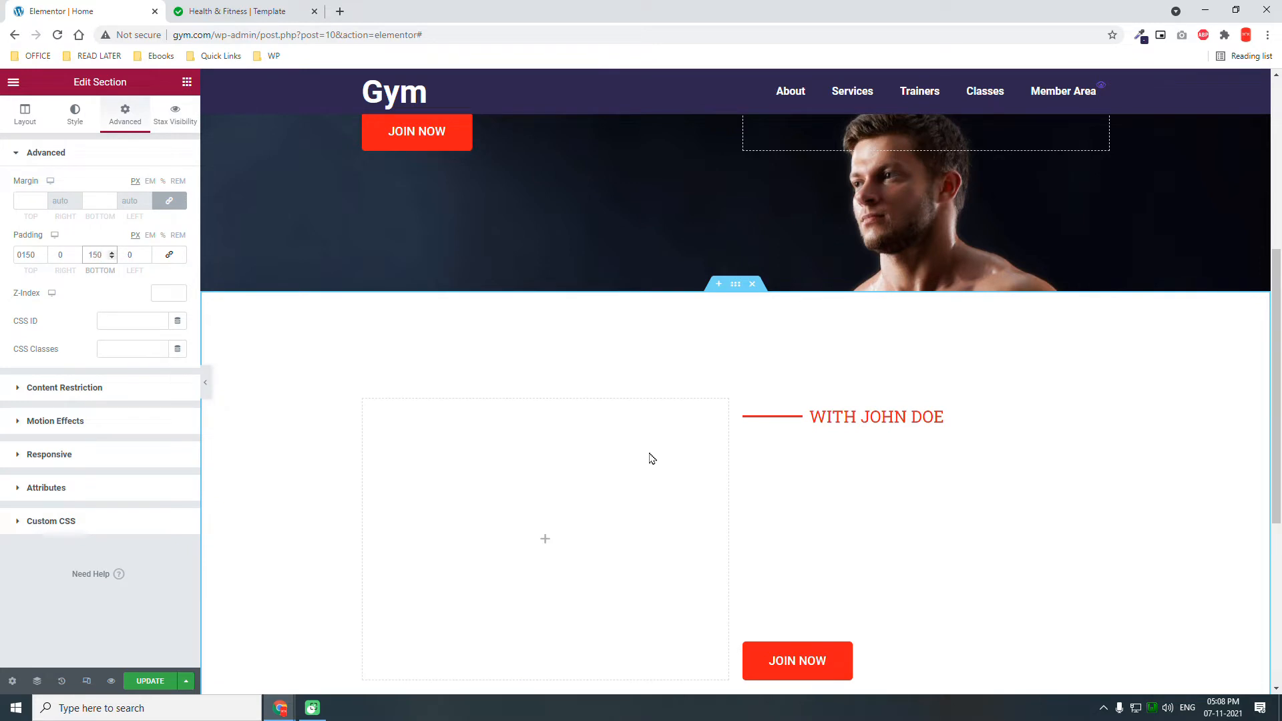
Step: Give the new section's empty column a right margin of 50 px, with the other margins at 0
scroll(810, 478, down, 3)
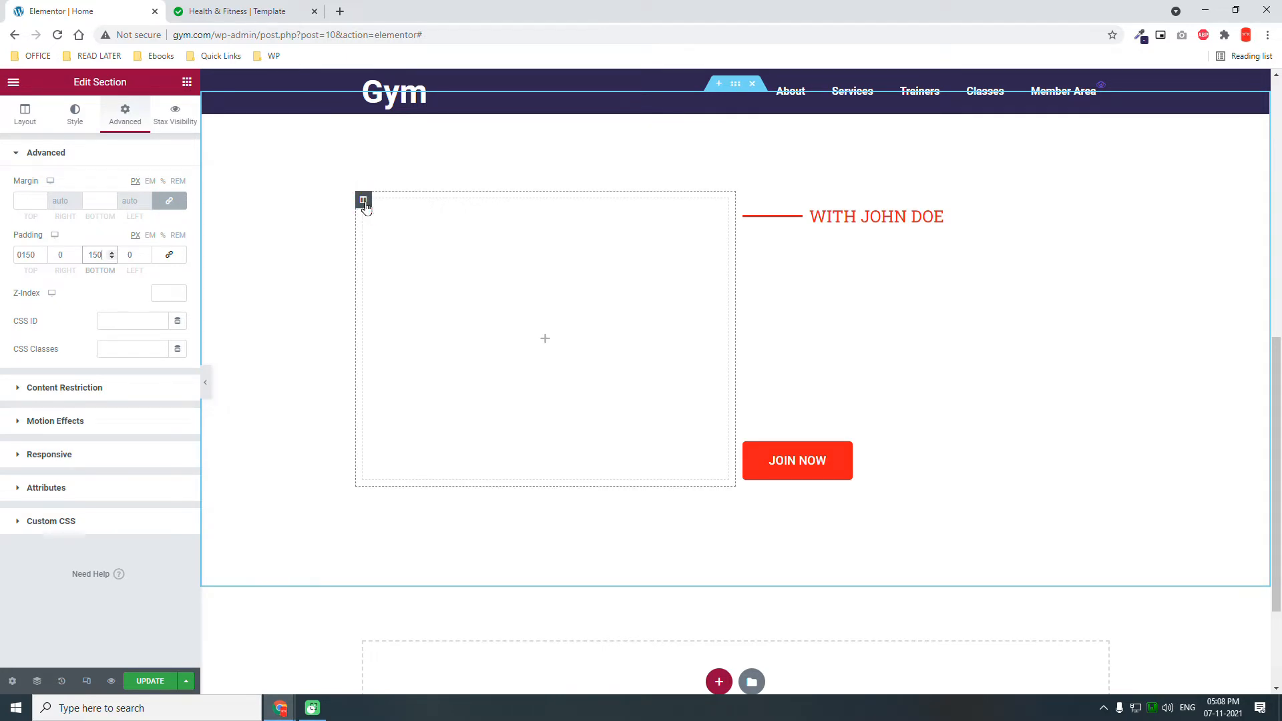
click(365, 206)
click(167, 126)
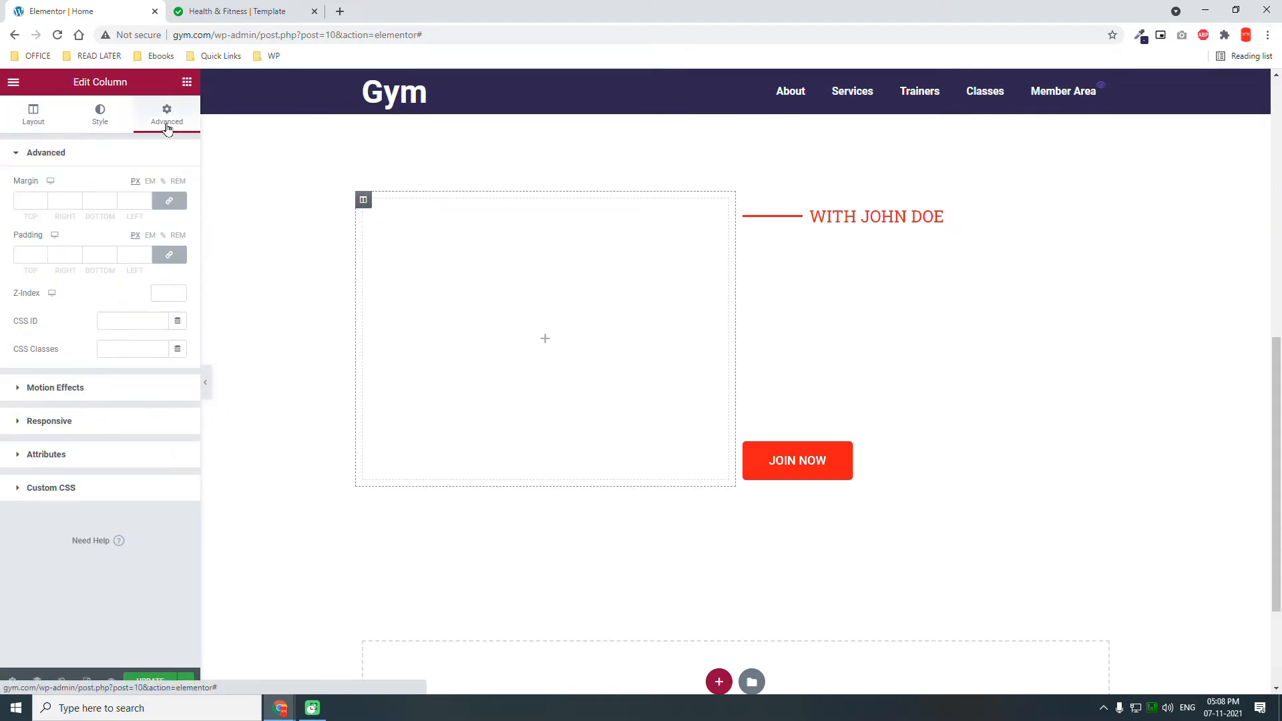
double_click(61, 200)
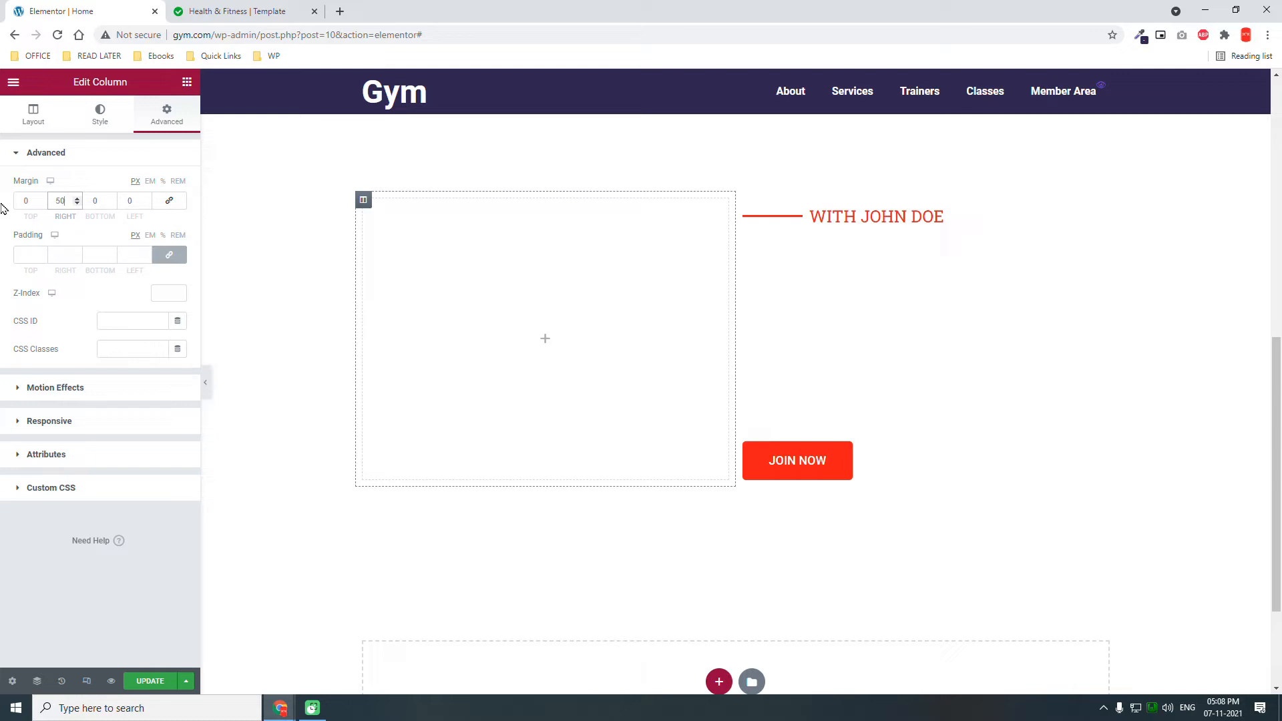
Step: Add an Image widget to the empty column at Full size and insert about-gym.webp from the media library
click(187, 82)
drag(50, 270, 466, 329)
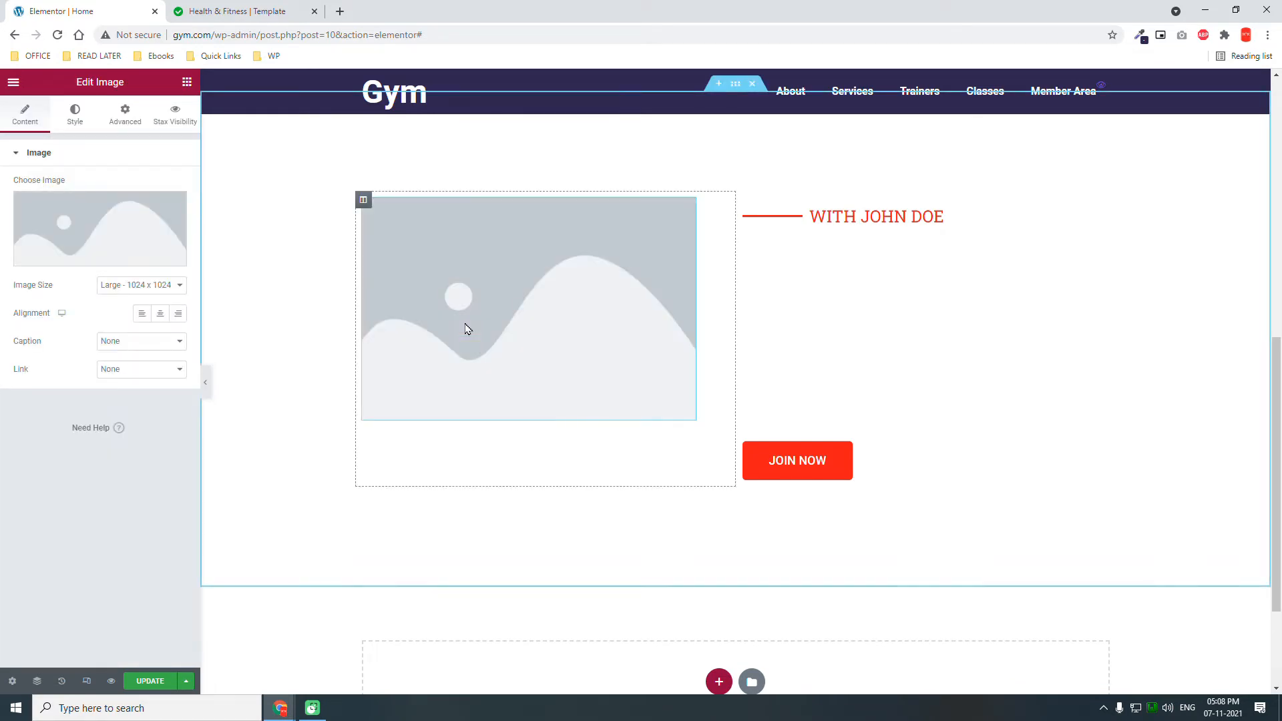
click(136, 286)
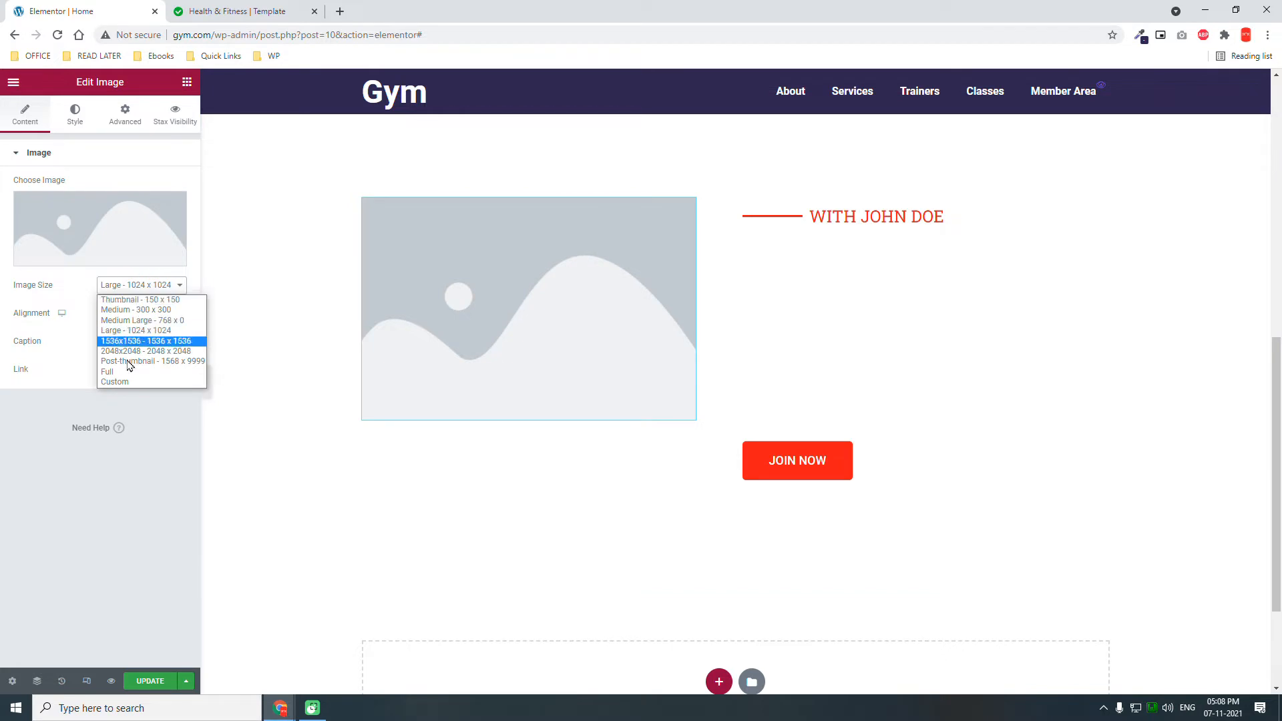
click(128, 372)
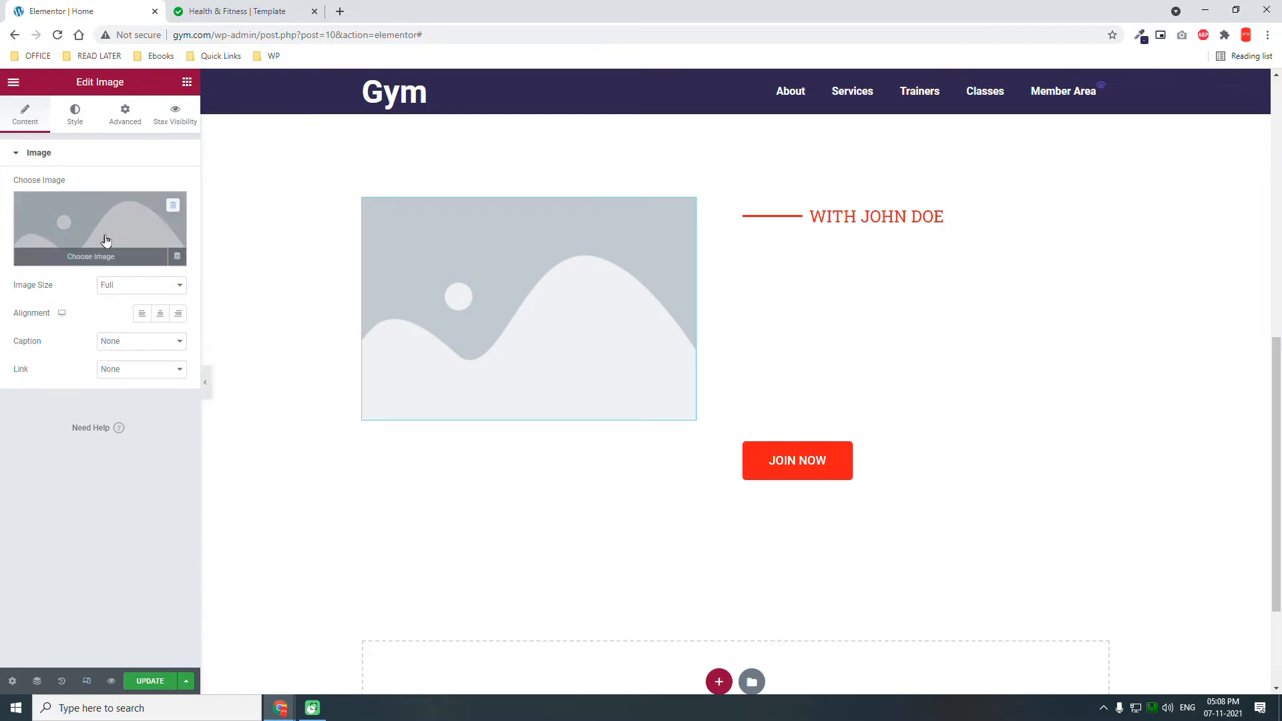
click(105, 240)
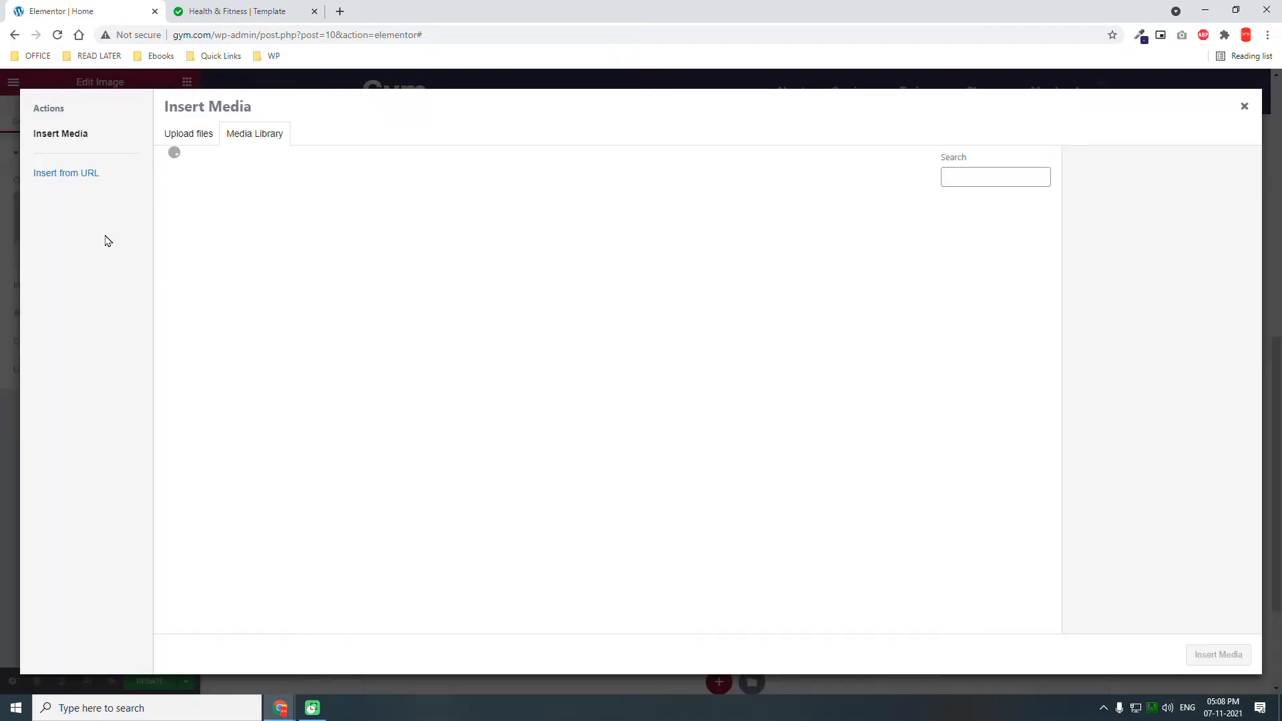
click(199, 253)
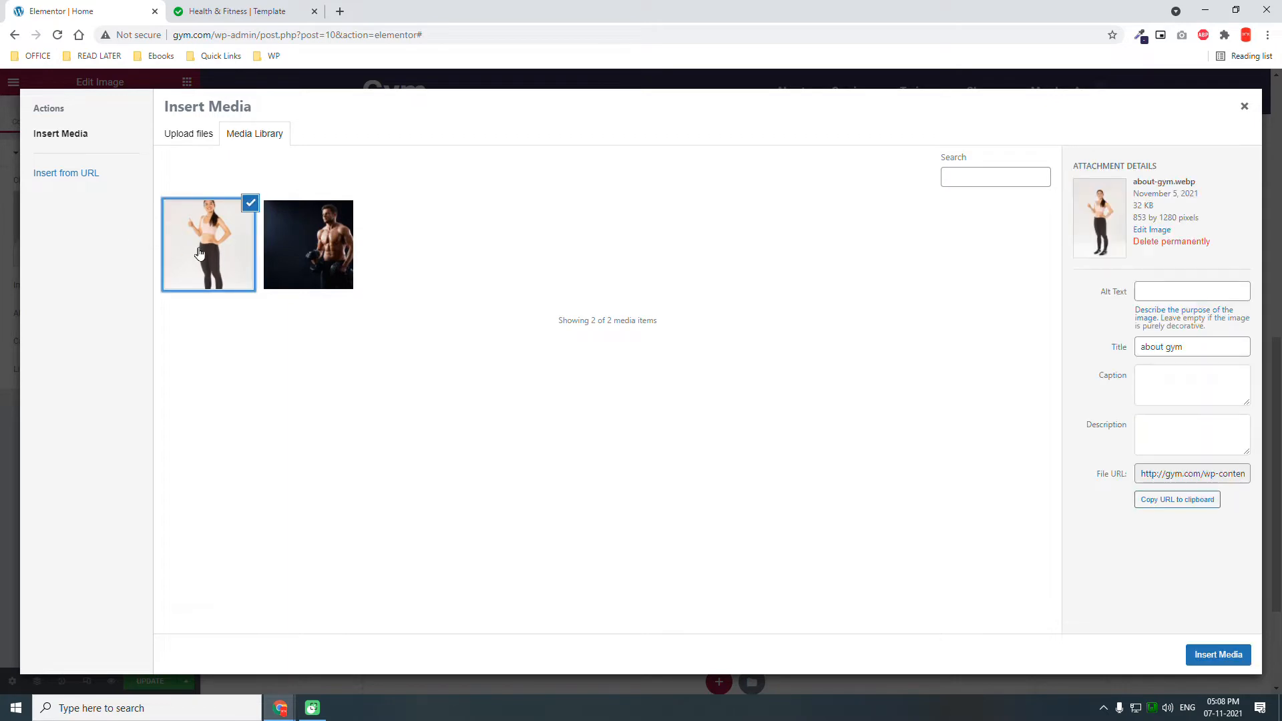
click(1222, 654)
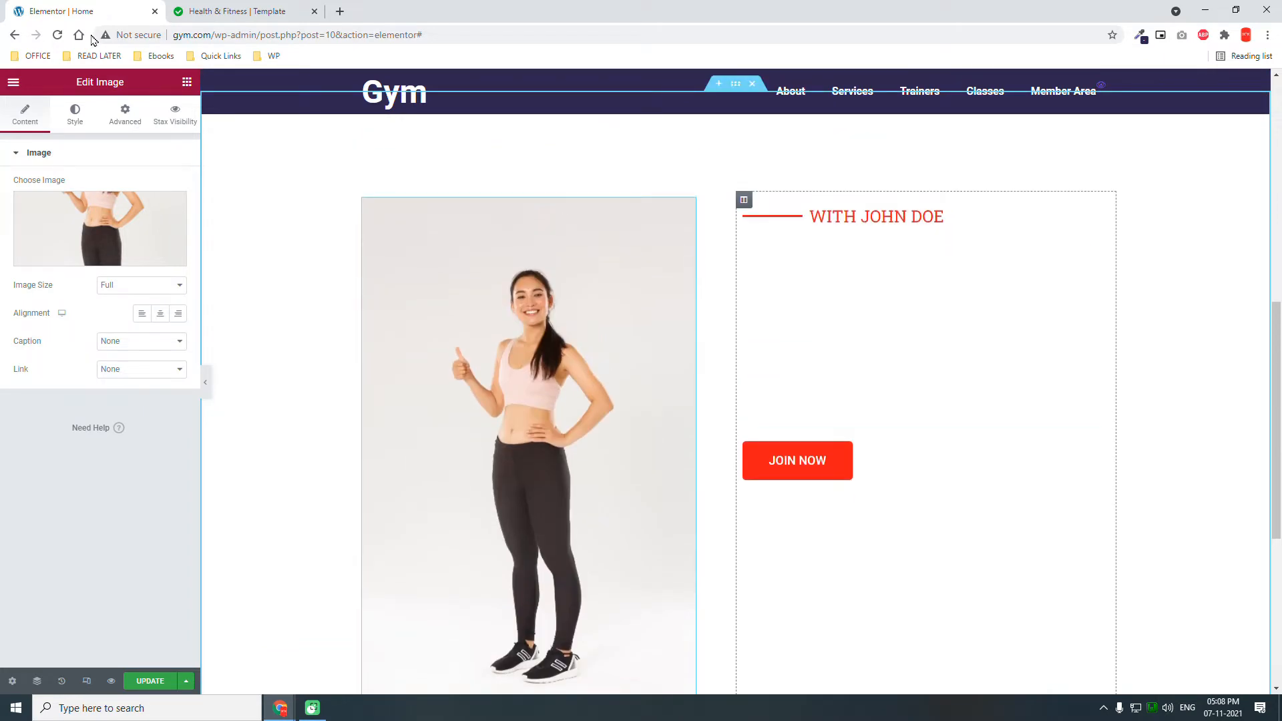
Step: Change the new section's divider text to "ABOUT OUR GYM" and reduce the divider width to 48%
click(908, 220)
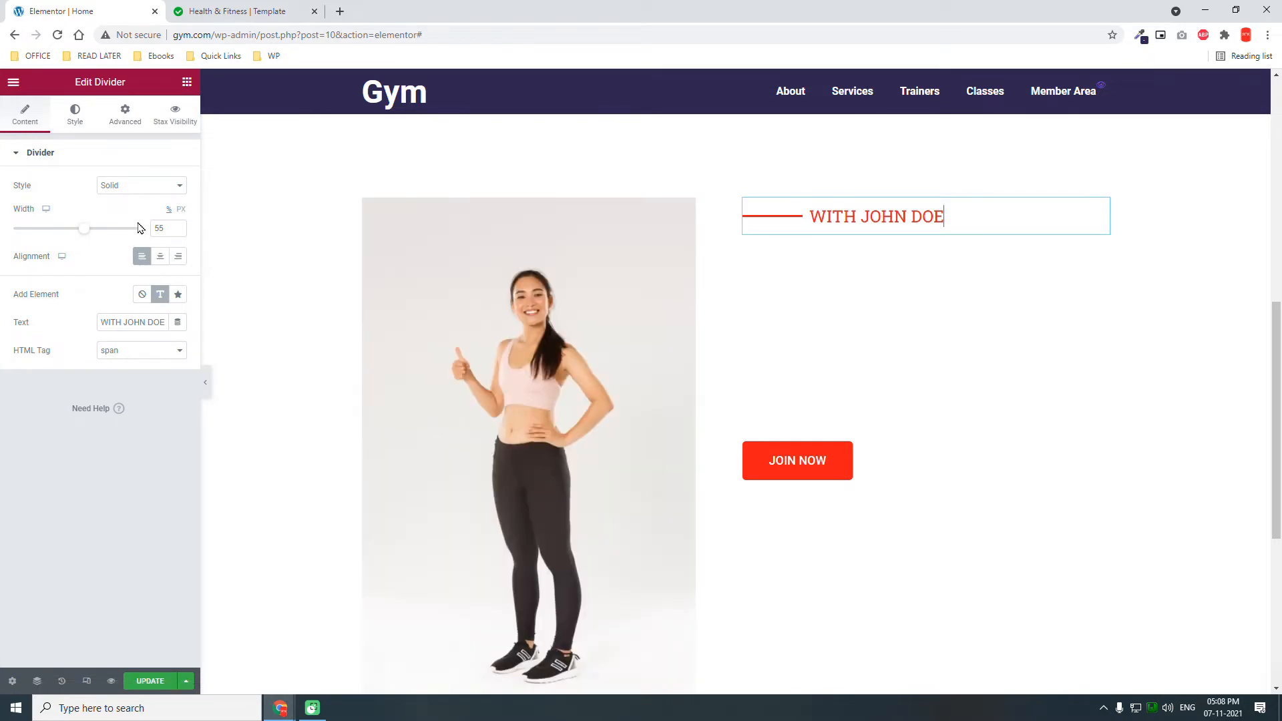
click(142, 322)
key(ctrl+a)
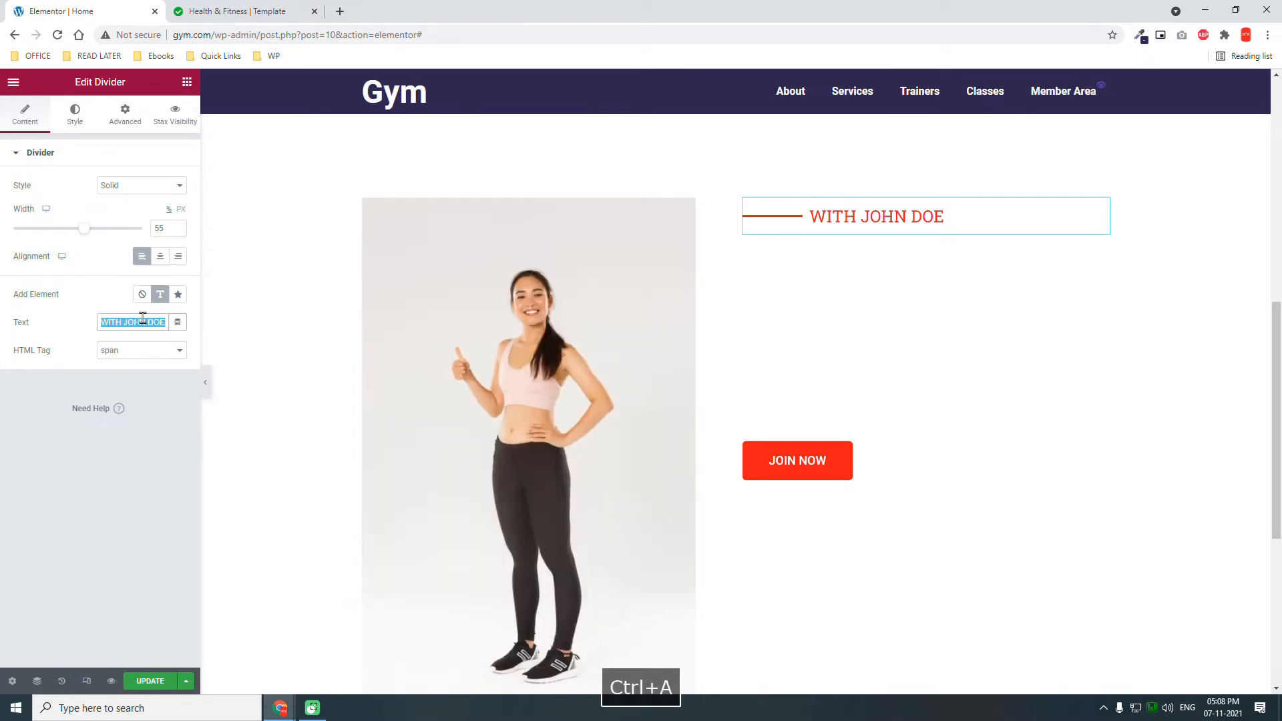
text(ABOUT OUR)
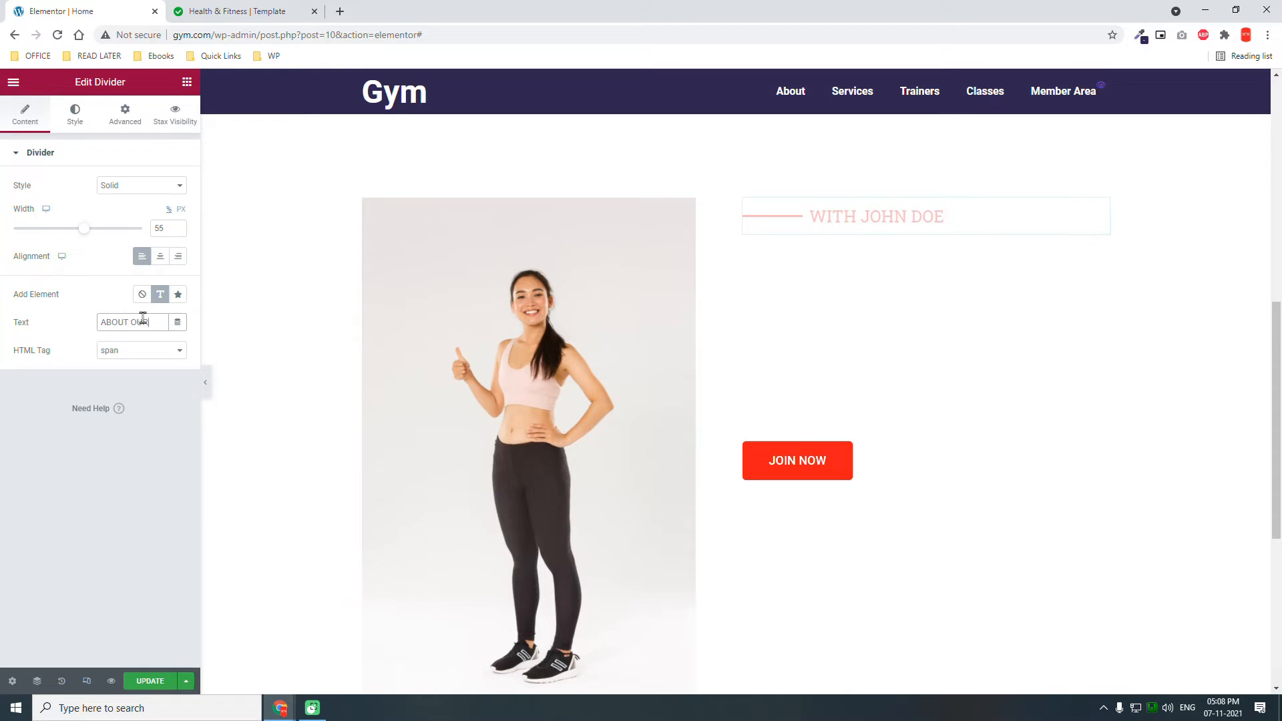
text( GYM)
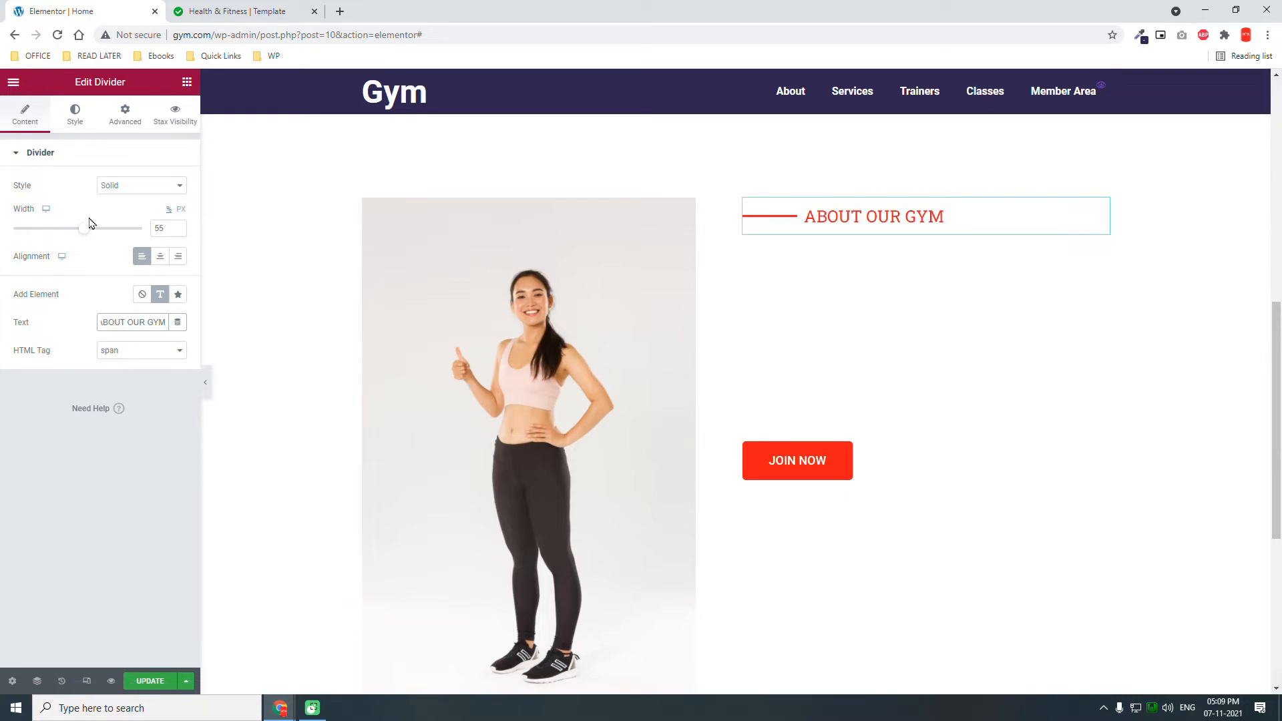
drag(83, 226, 75, 231)
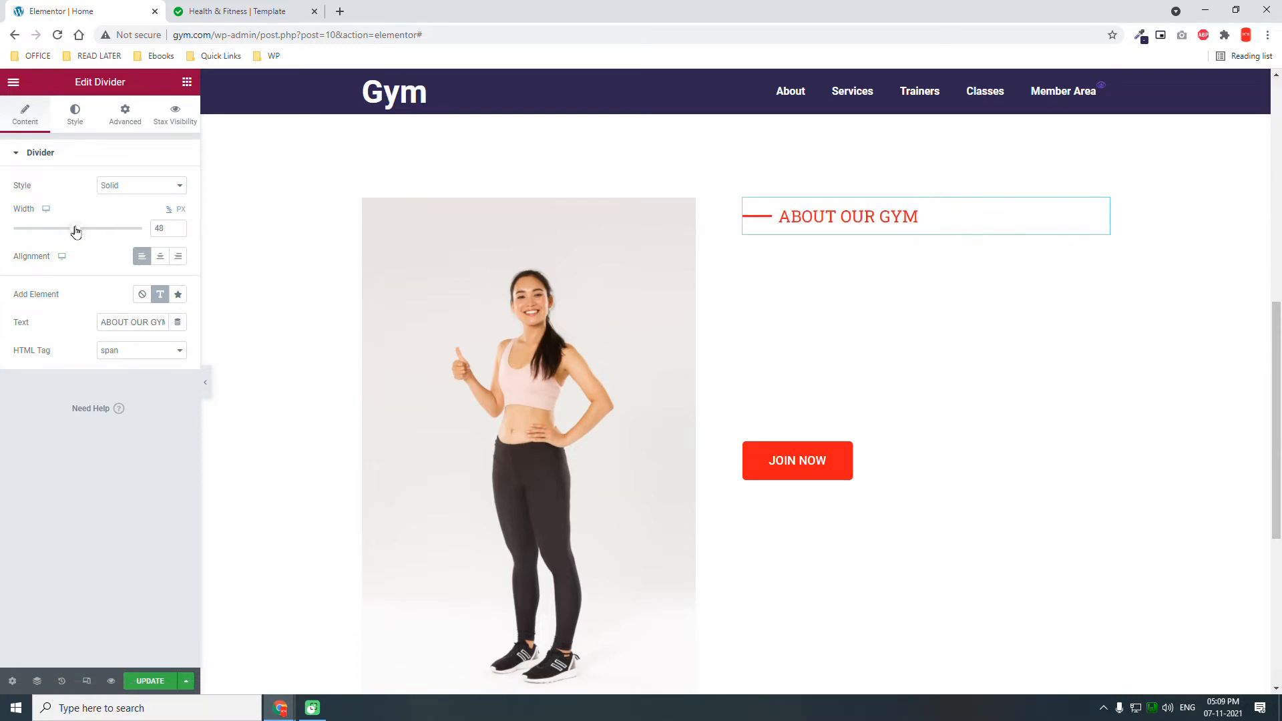
Step: Set the font size of the "ABOUT OUR GYM" divider text to 20 px
click(80, 125)
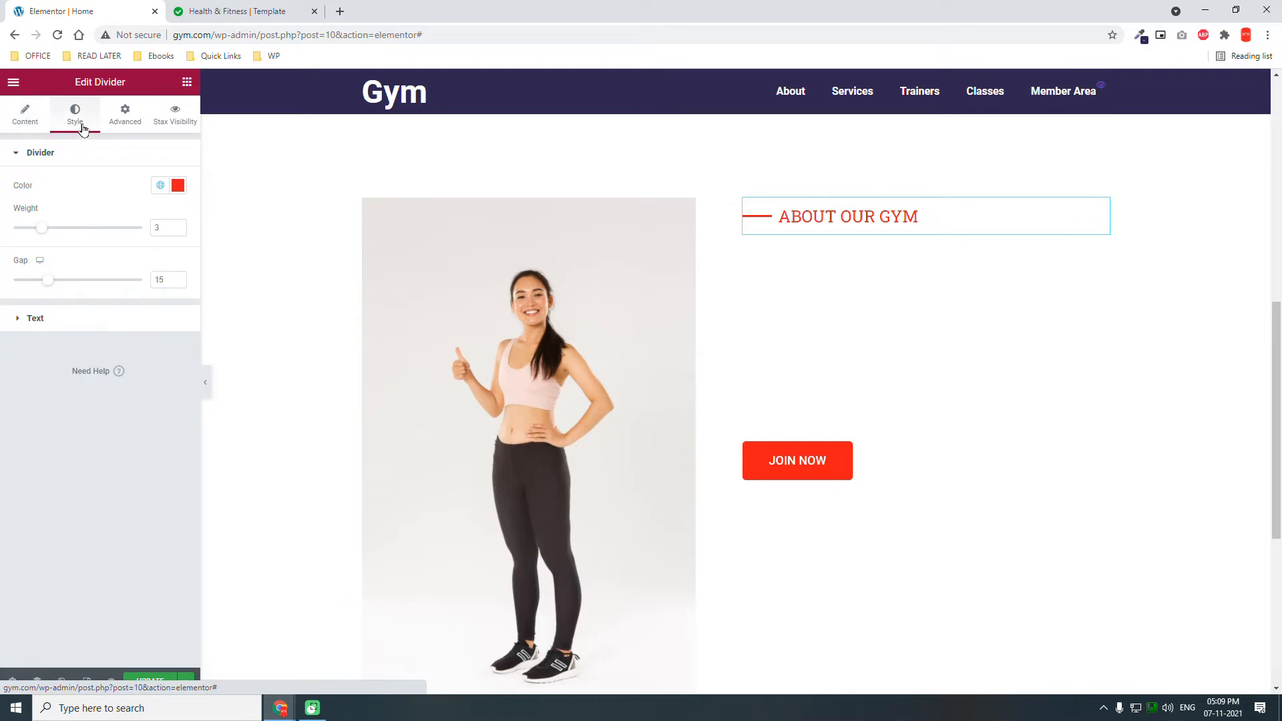
click(65, 323)
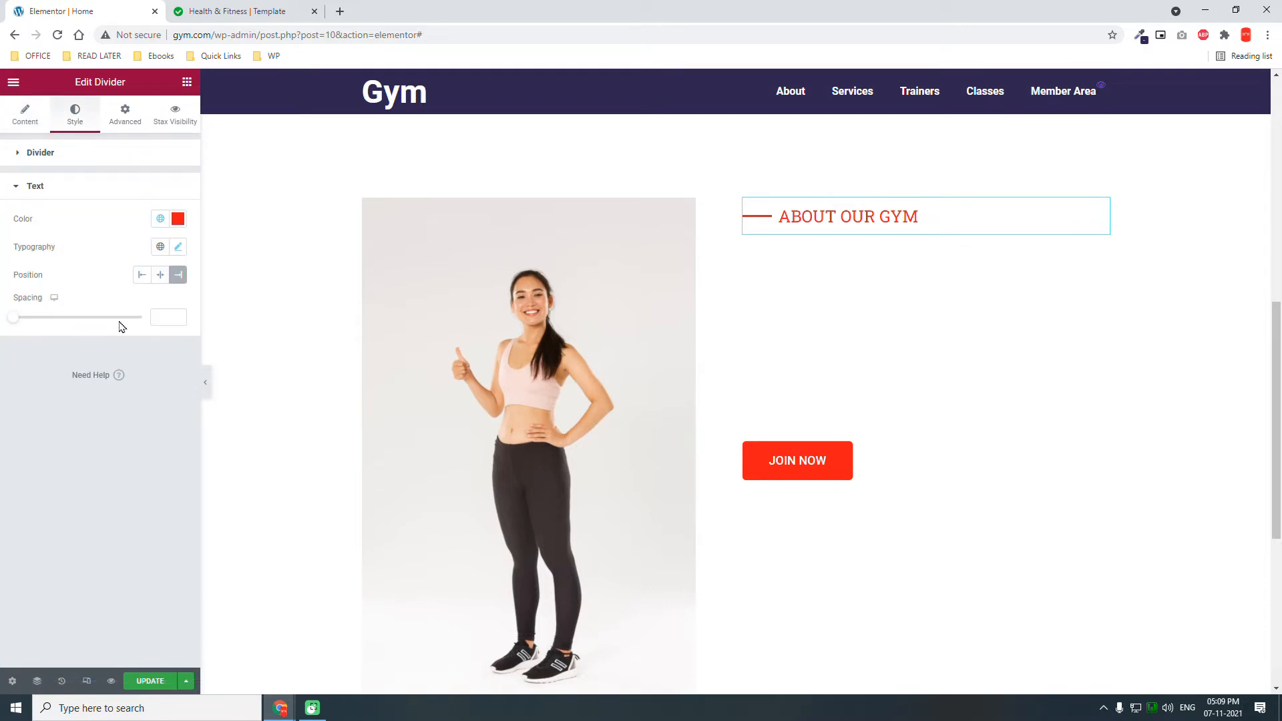
click(179, 247)
double_click(158, 353)
text(20)
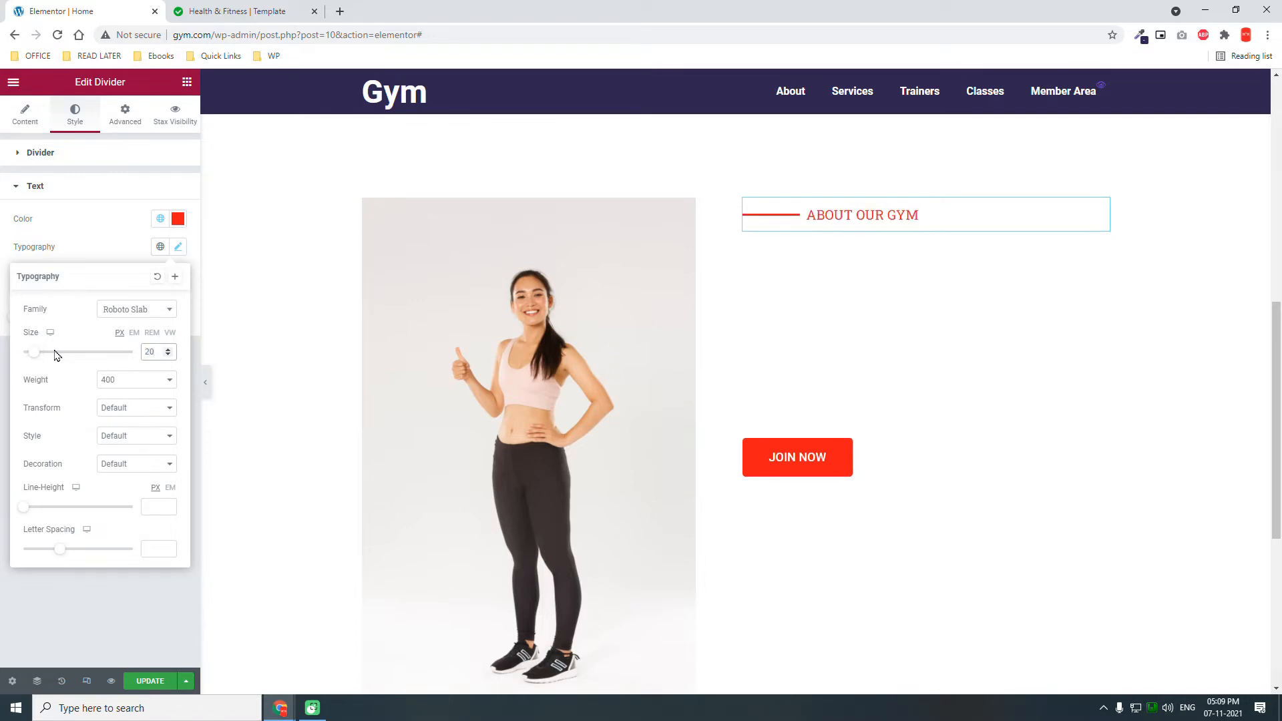
click(103, 227)
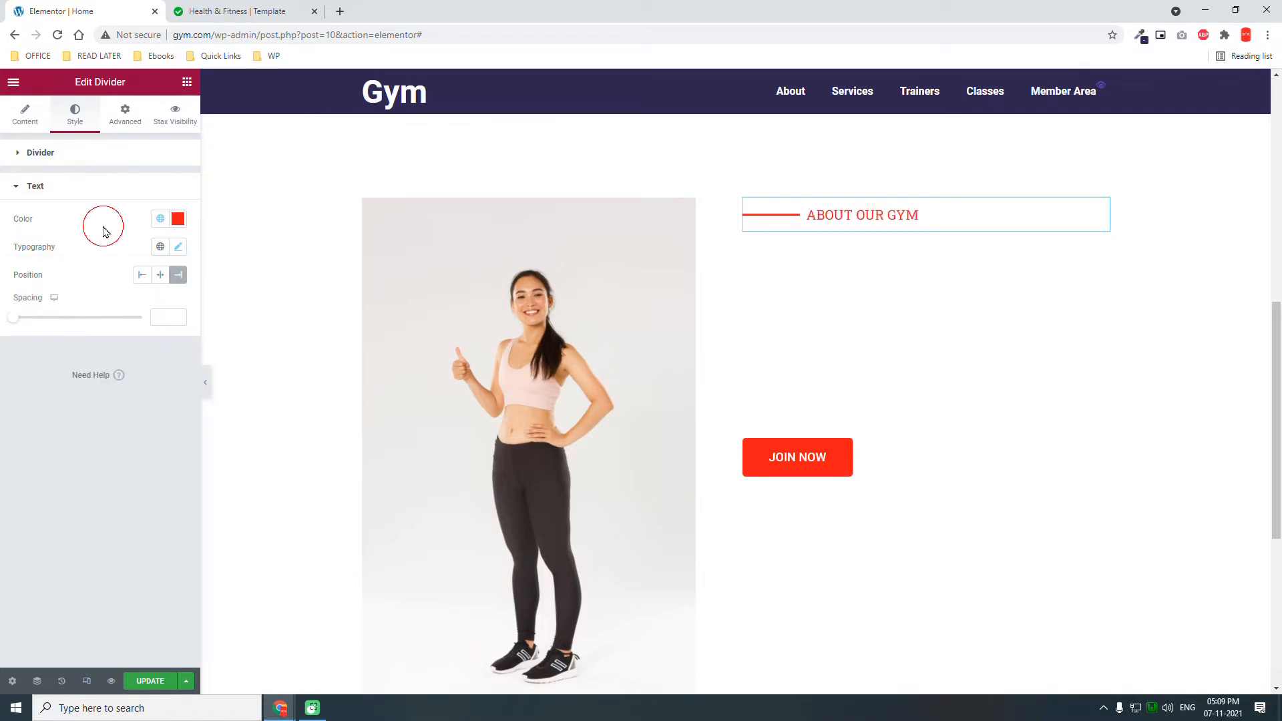
Step: Set the heading below the "ABOUT OUR GYM" divider to the Primary global colour and a font size of 50 px
click(861, 305)
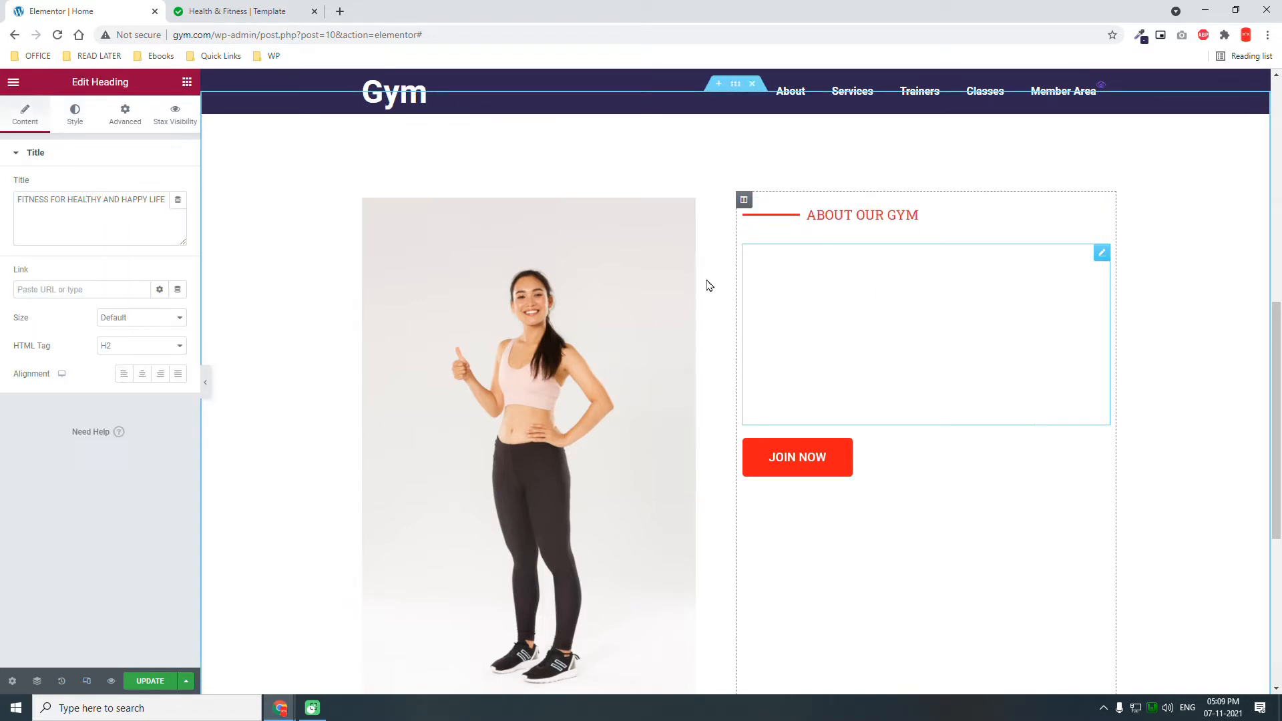
click(77, 119)
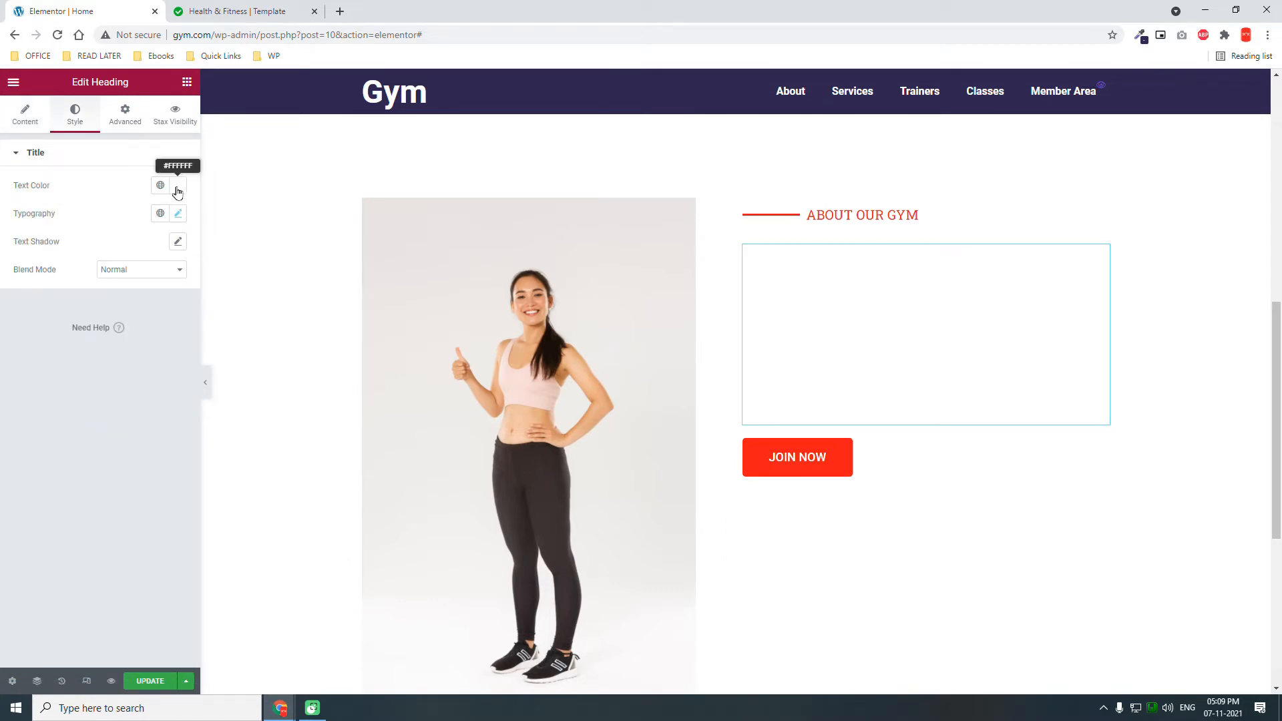
click(160, 185)
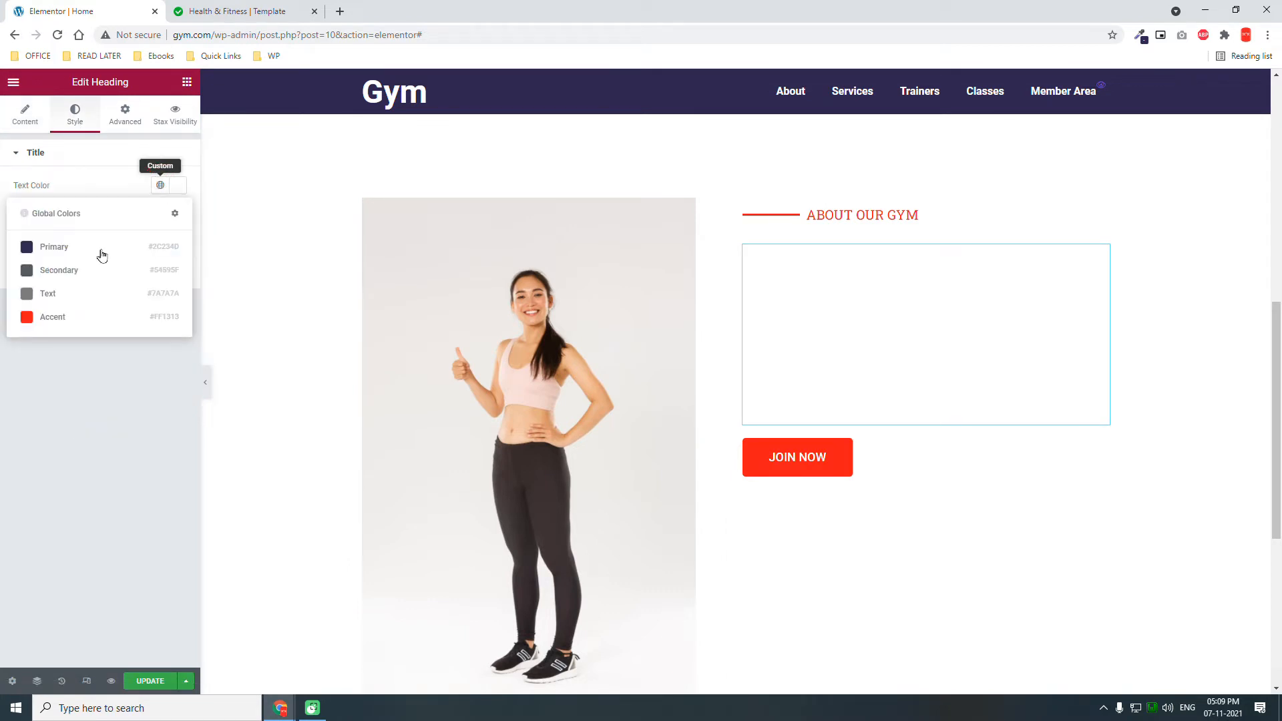
click(101, 251)
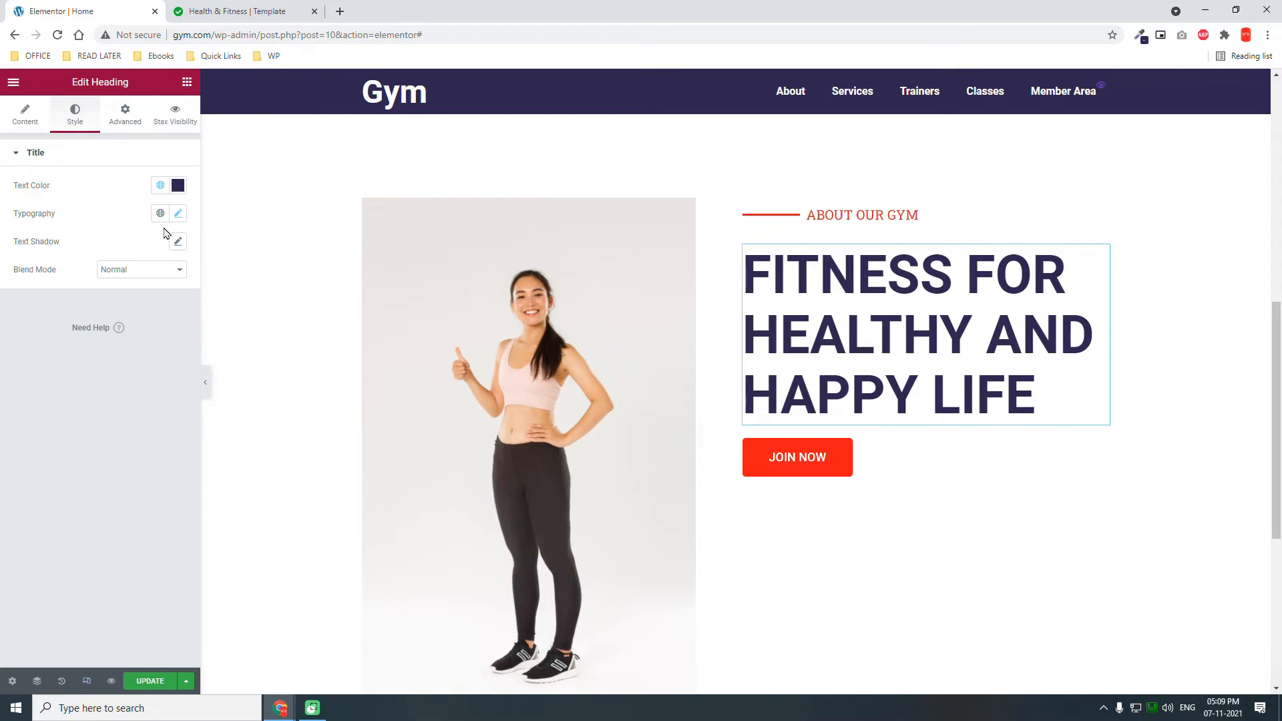
click(177, 213)
drag(161, 318, 118, 325)
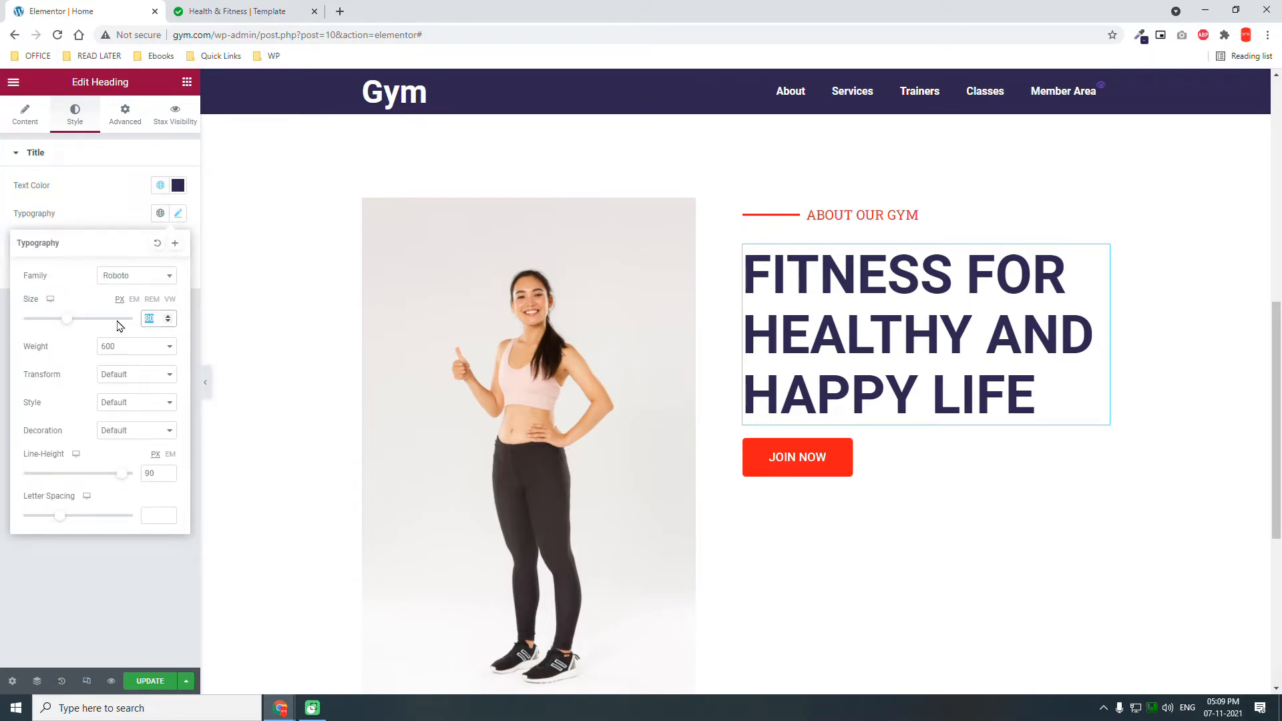
text(50)
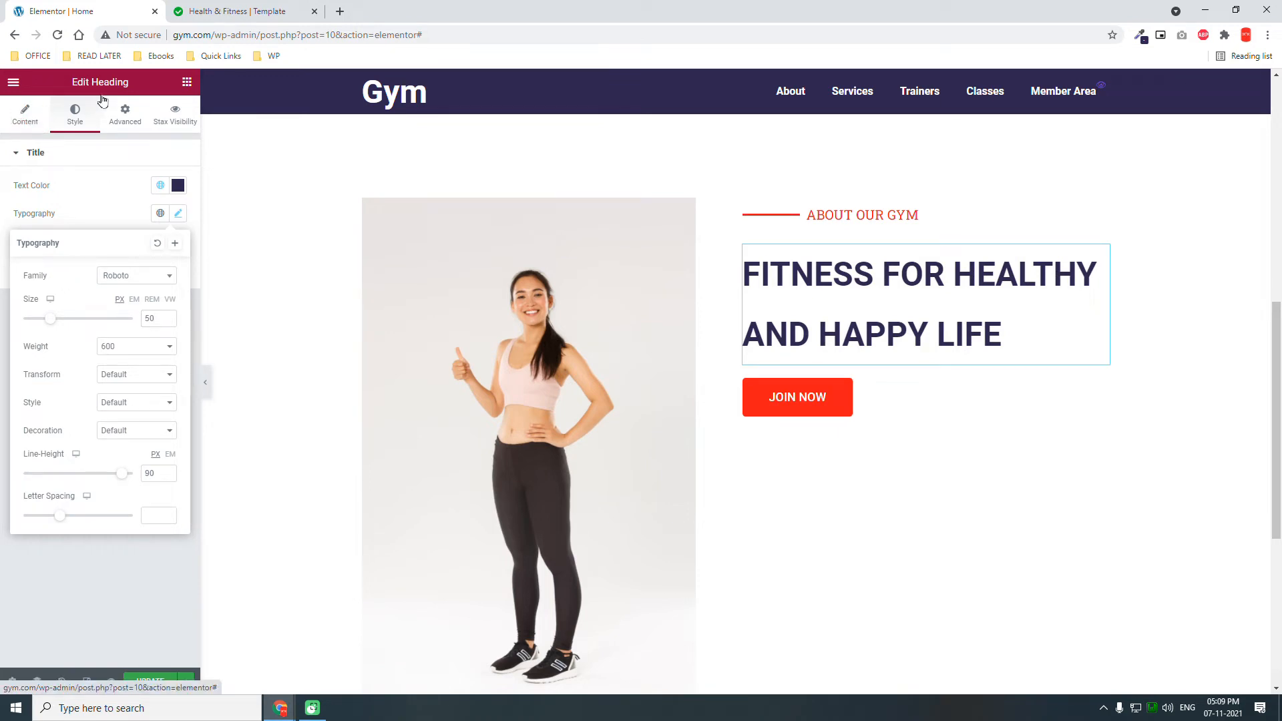
Step: Replace the heading text with "SAFE BODY BUILDING PROPER SOLUTIONS THAT SAVES OUR VALUABLE TIME!" copied from the Health & Fitness template page
click(31, 125)
click(229, 11)
scroll(645, 348, up, 12)
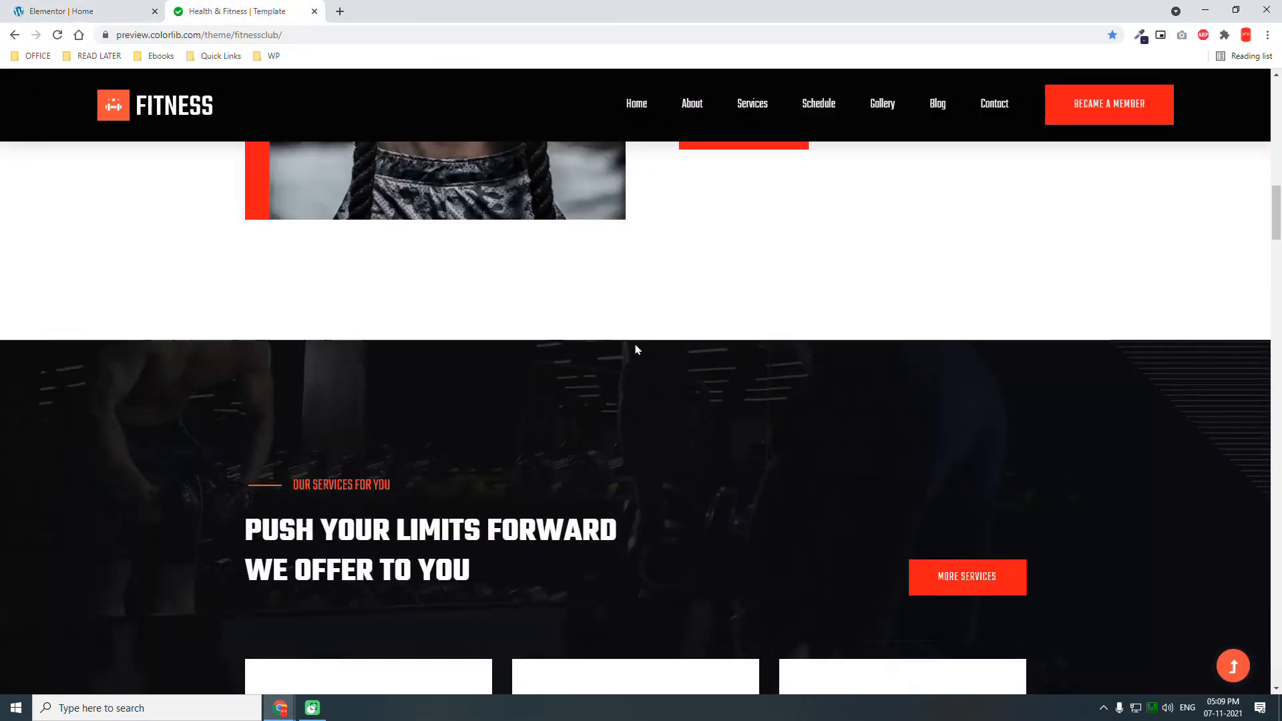
scroll(647, 358, down, 5)
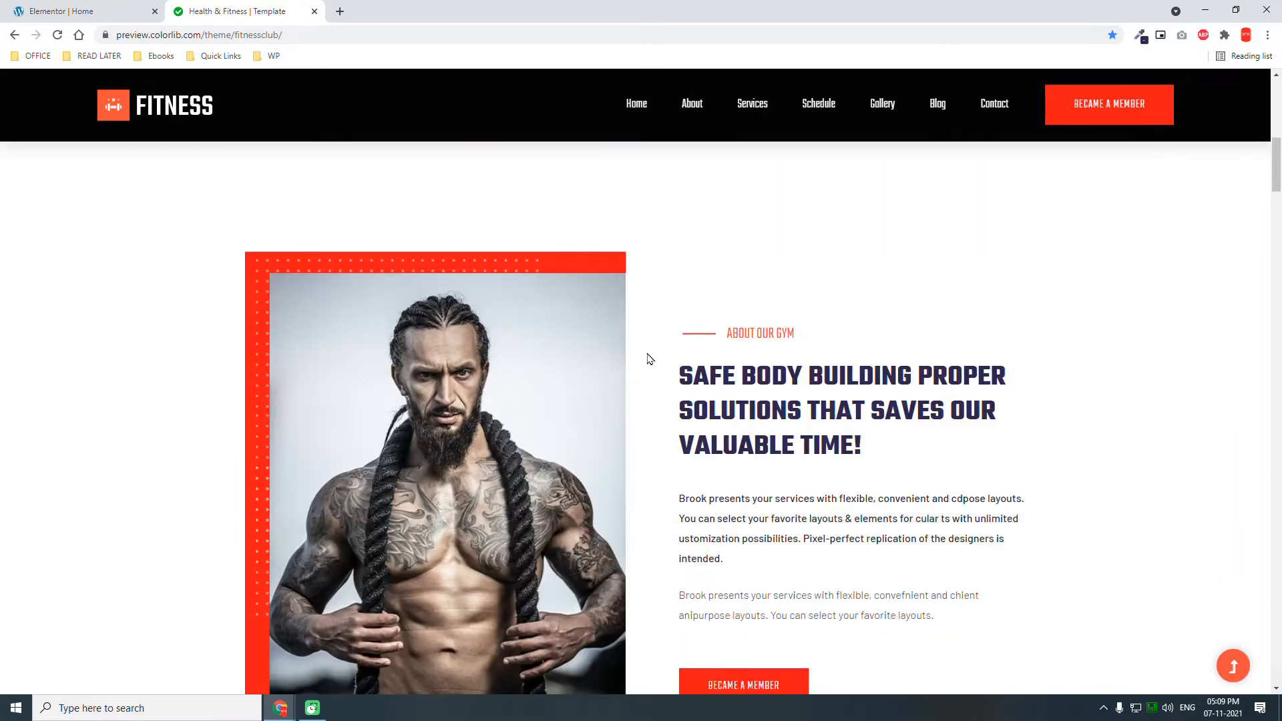
drag(683, 305, 878, 392)
key(ctrl+c)
click(74, 9)
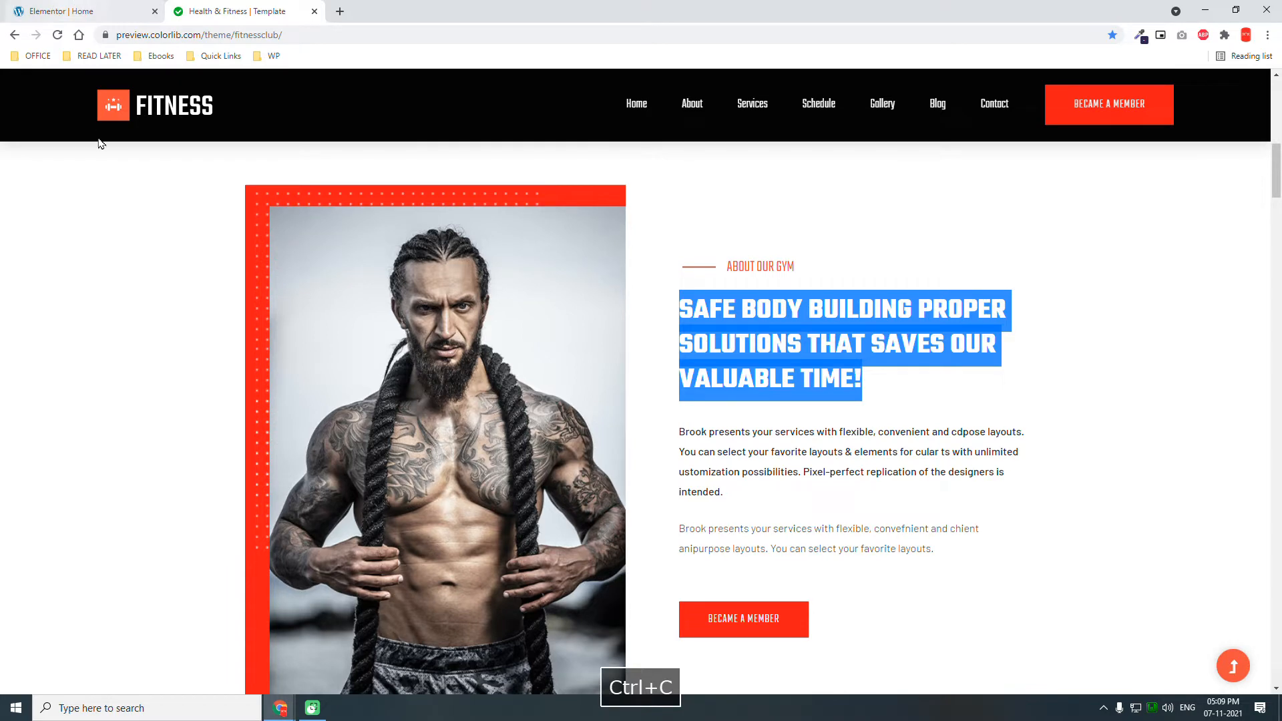
click(115, 206)
key(ctrl+a)
key(ctrl+v)
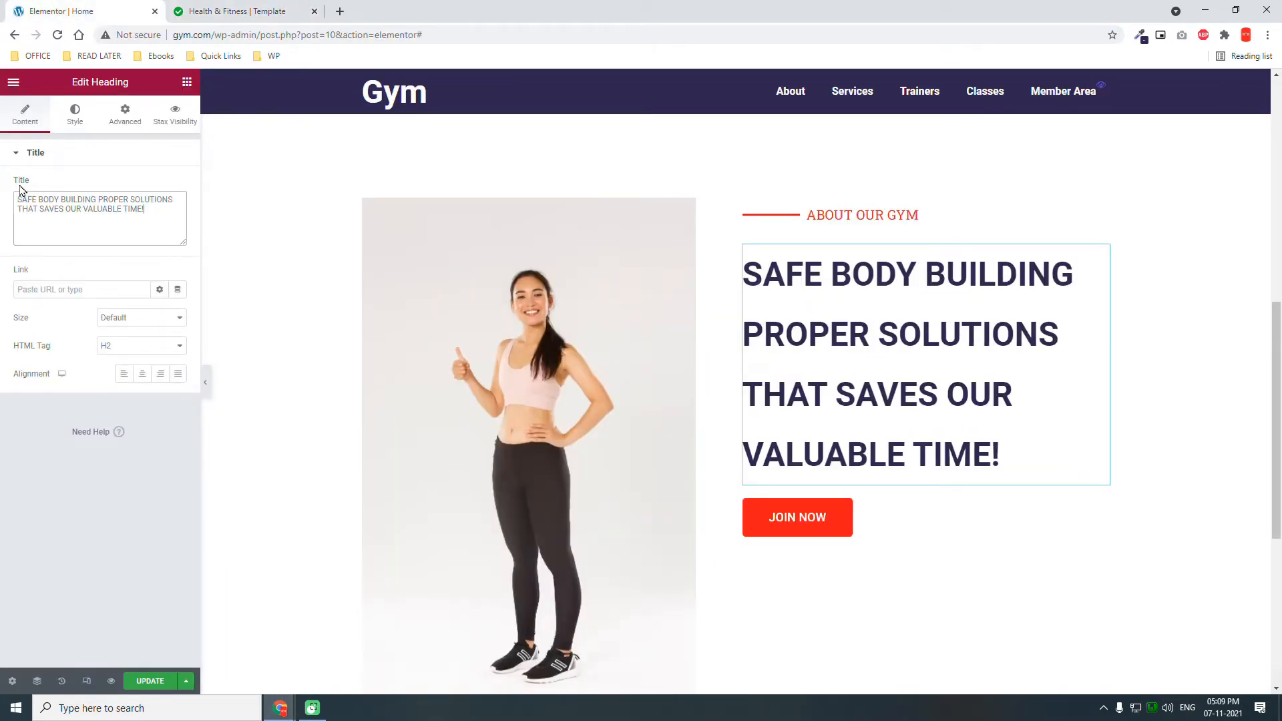
Step: Switch the heading's line-height unit to EM and reduce the line height to bring its lines closer together
click(75, 118)
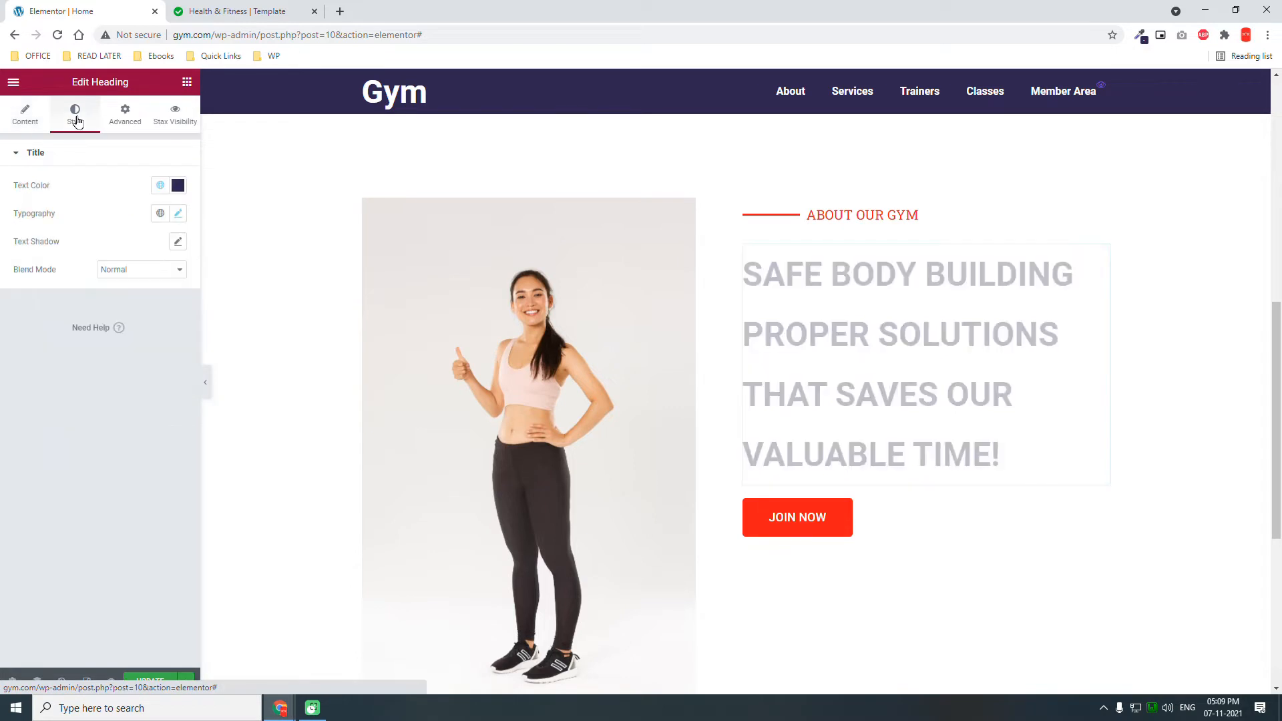
click(178, 215)
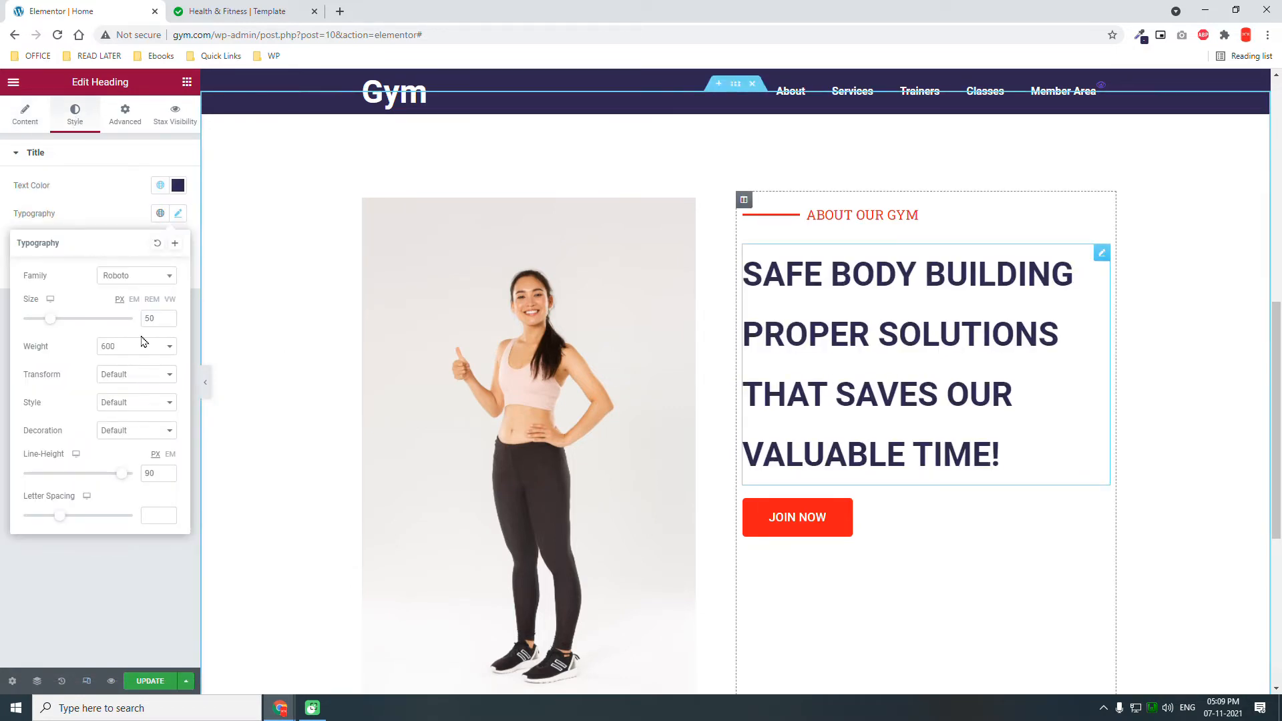
click(171, 455)
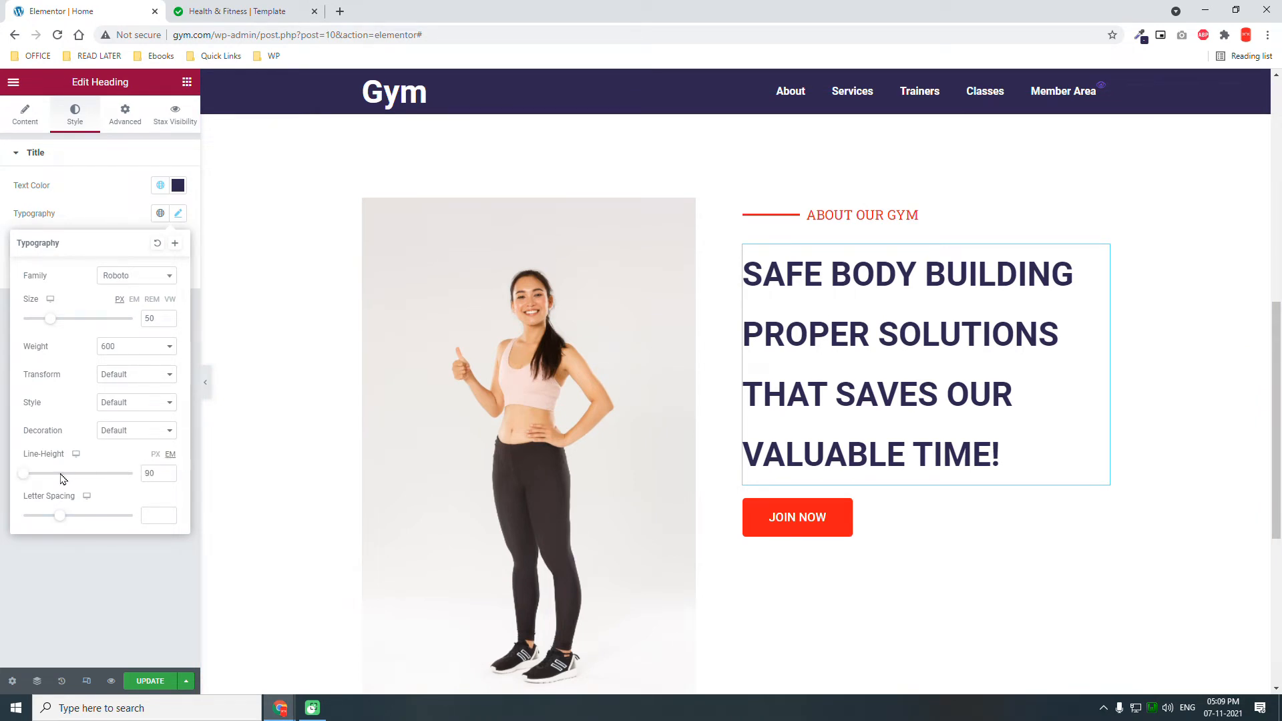
drag(24, 473, 45, 477)
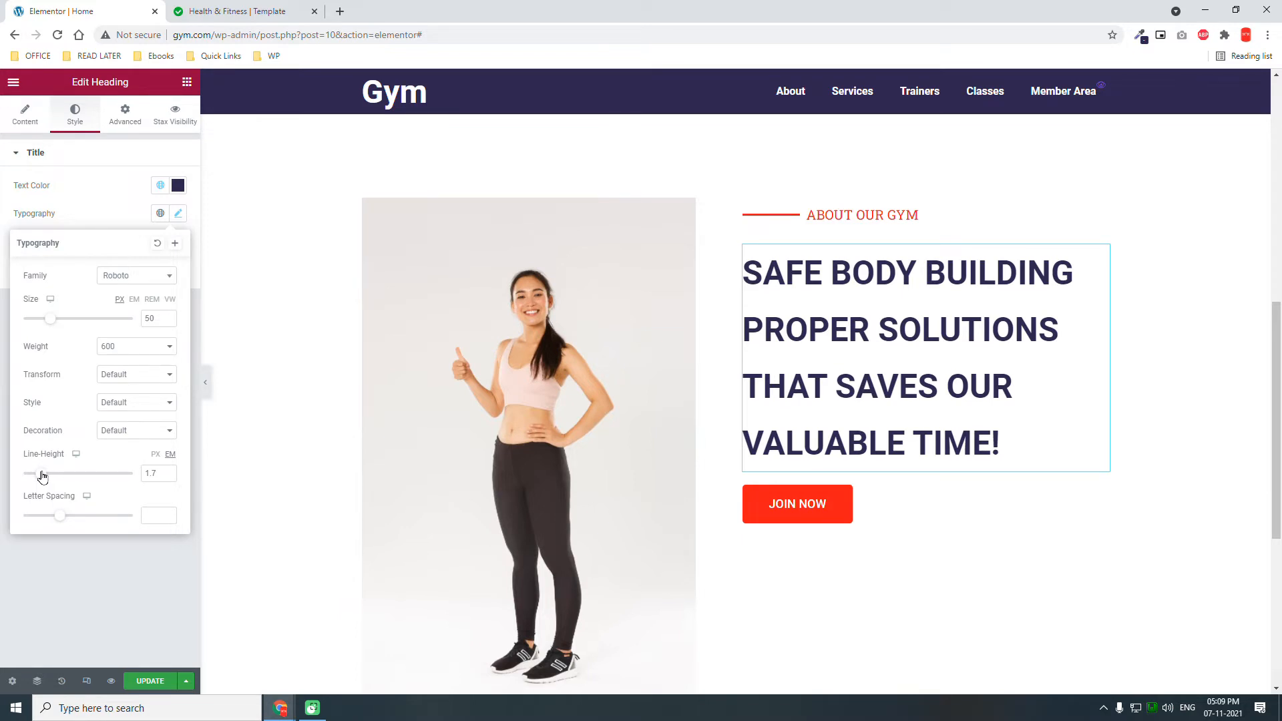
drag(42, 476, 41, 475)
click(39, 594)
Step: Add a Text Editor widget between the heading and JOIN NOW button, replacing its text with the template's two "Brook presents your services" paragraphs
click(181, 83)
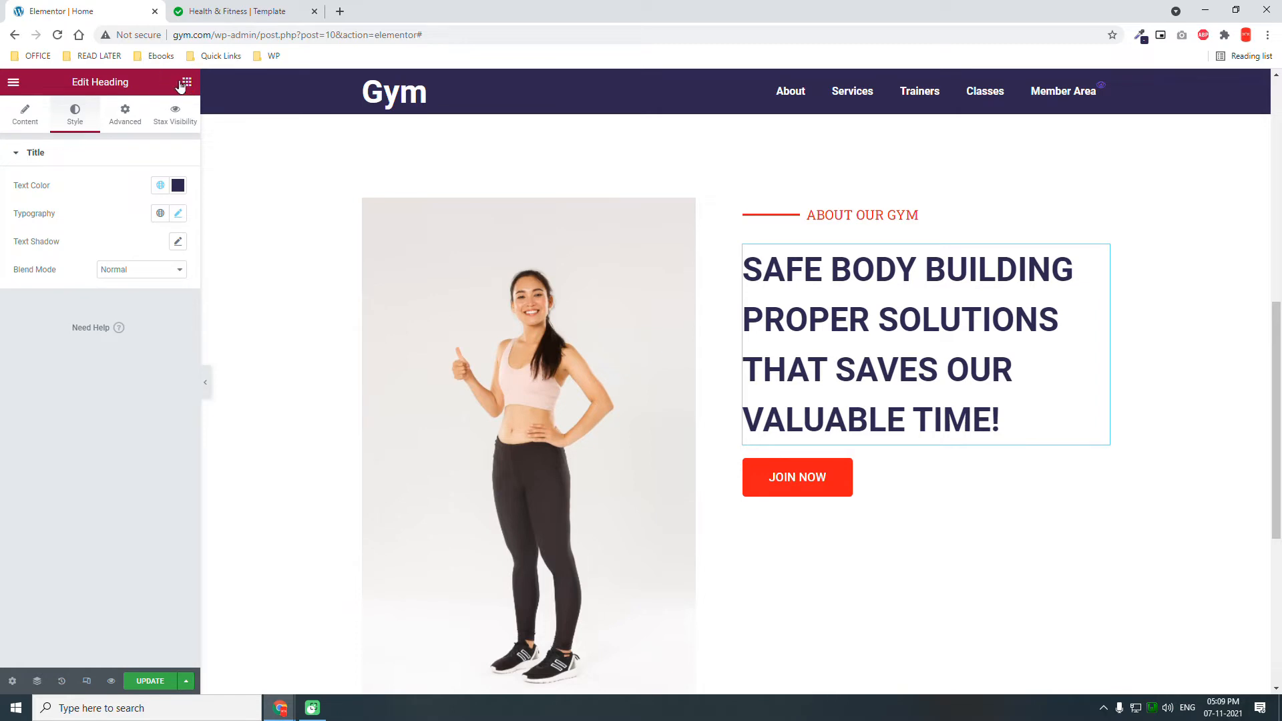
drag(140, 266, 797, 424)
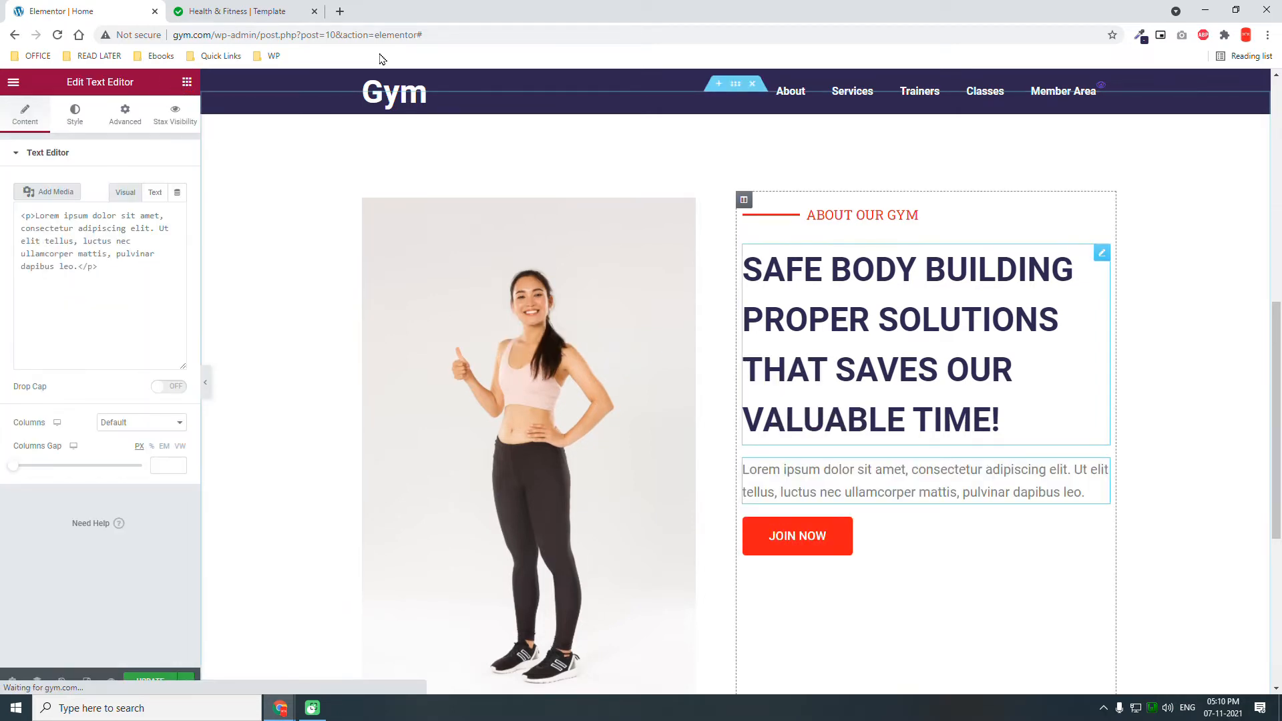
key(ctrl+Tab)
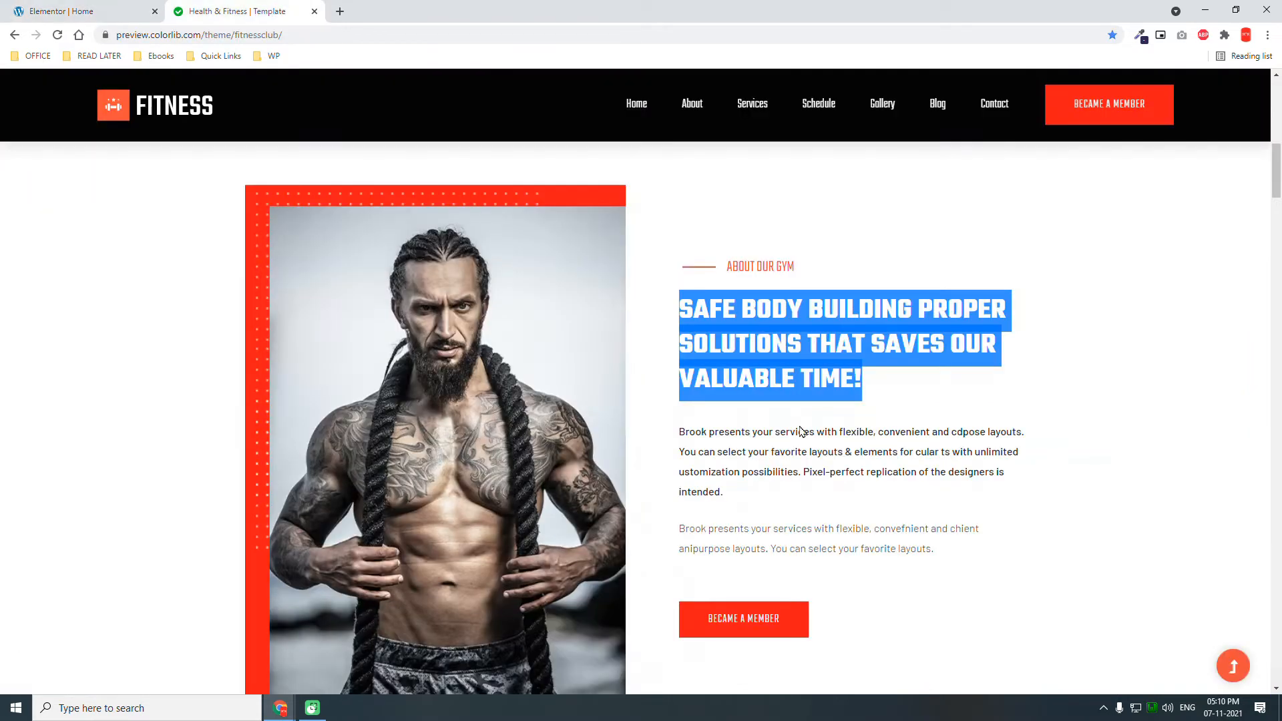
click(681, 432)
shift+click(959, 560)
key(ctrl+c)
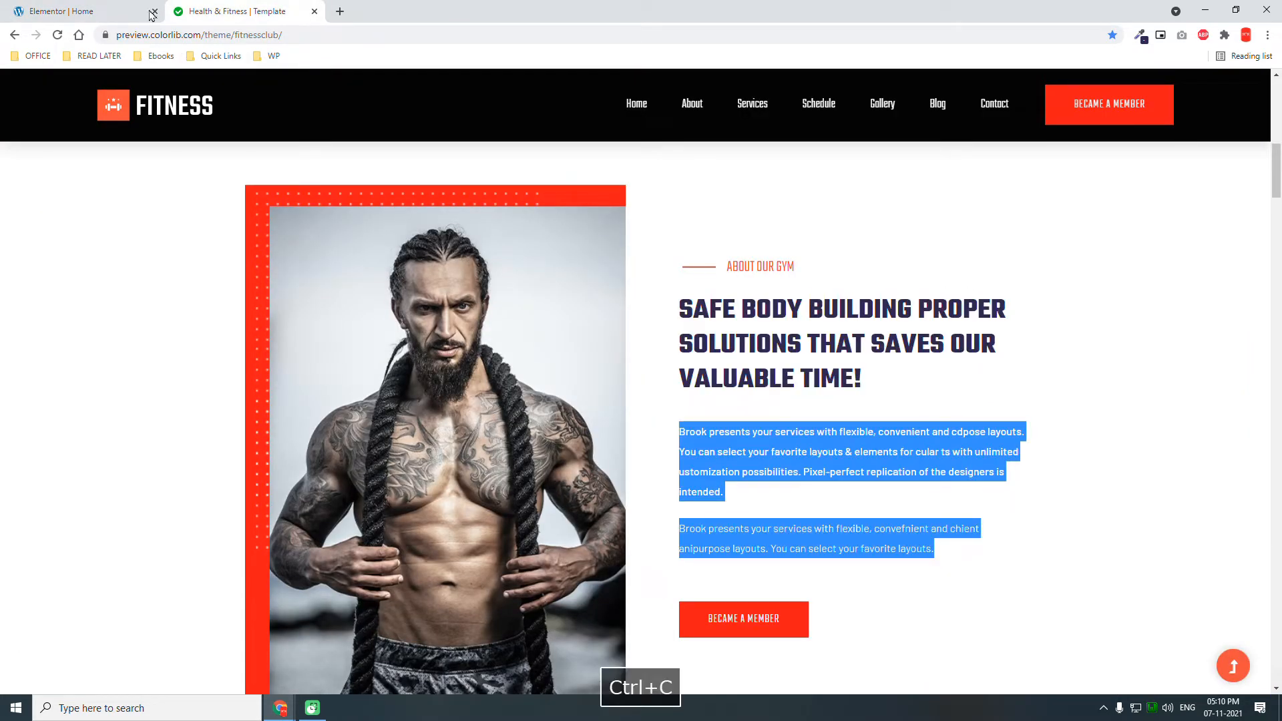
click(123, 10)
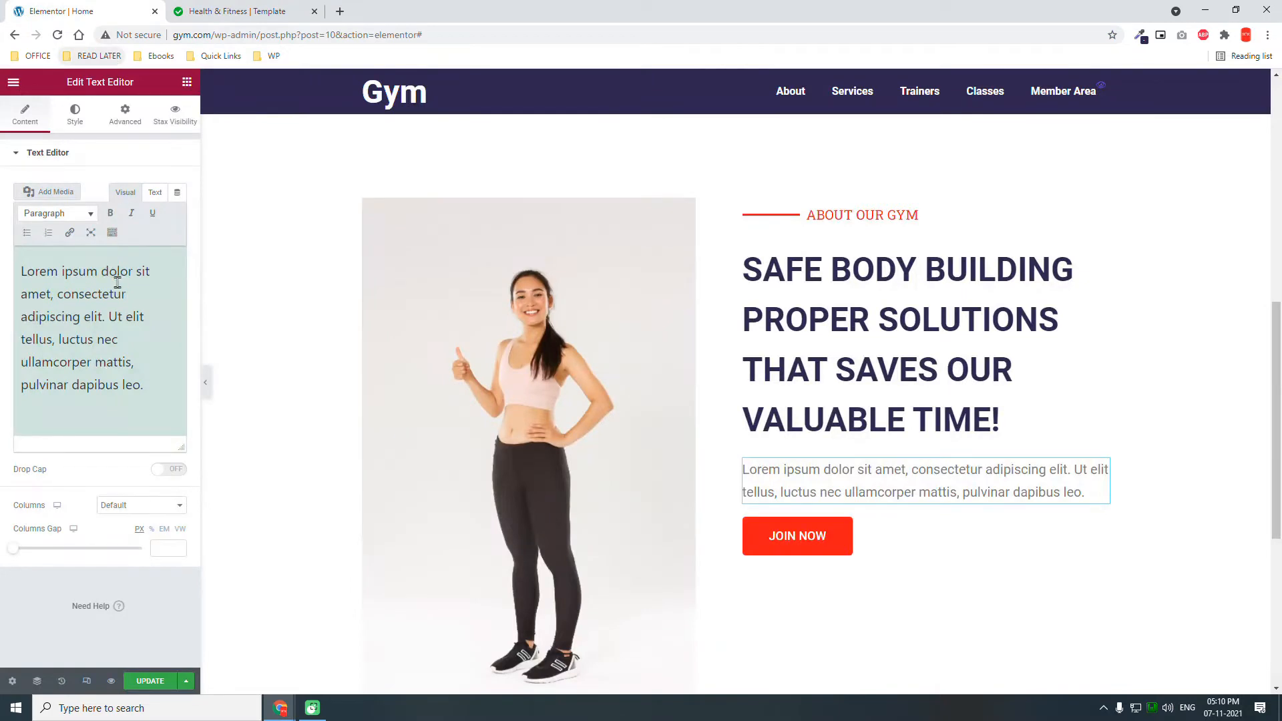
click(102, 270)
key(ctrl+a)
key(ctrl+shift+v)
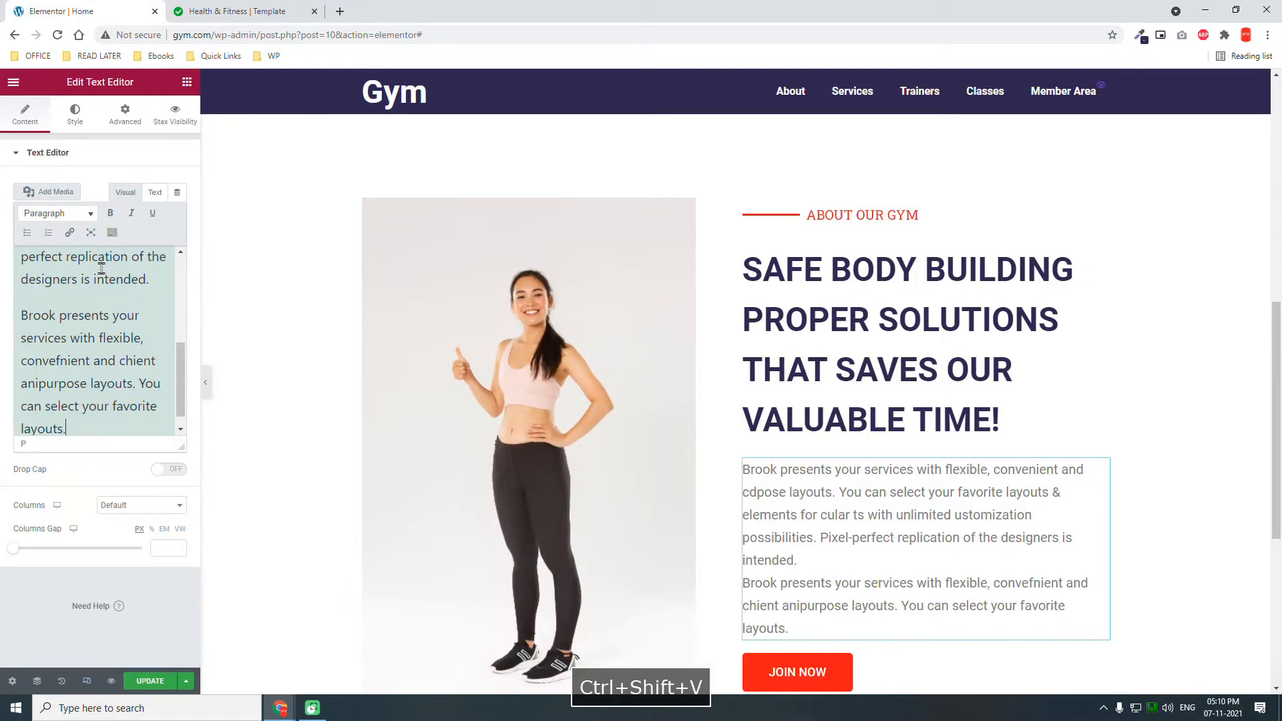
Step: Make the first paragraph of the text widget bold
scroll(692, 413, down, 2)
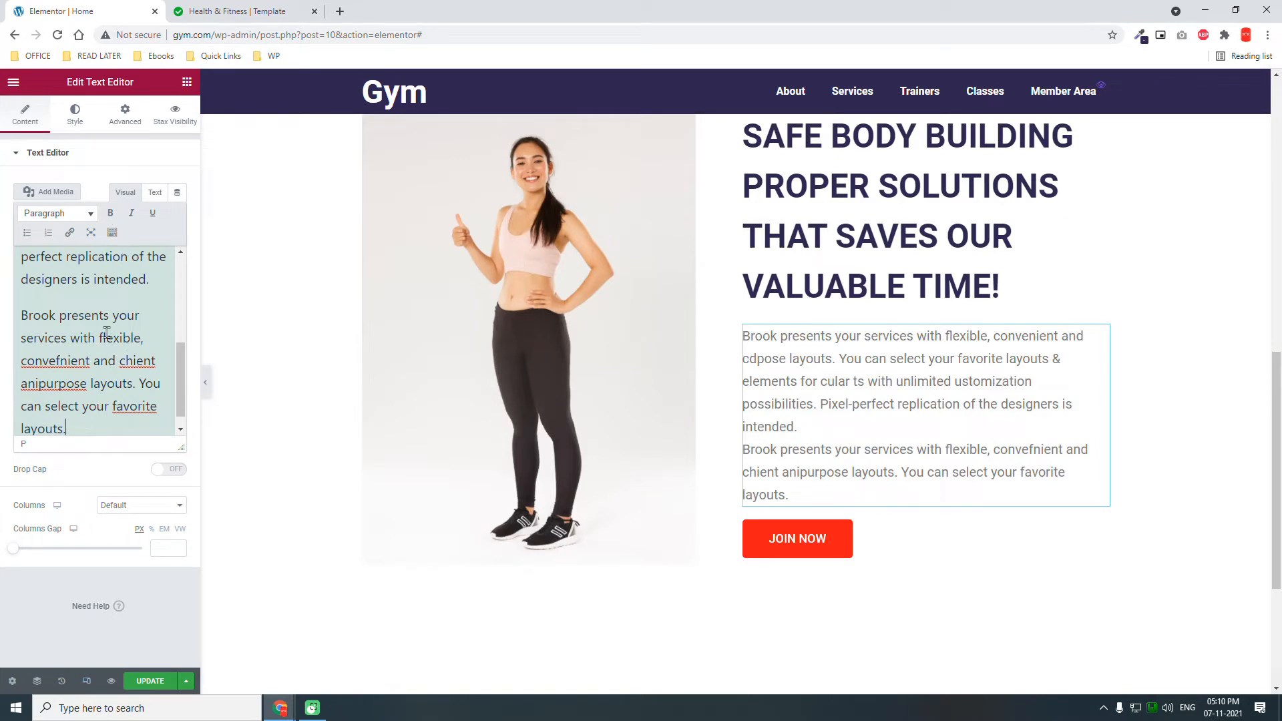
scroll(107, 332, up, 5)
key(ctrl+a)
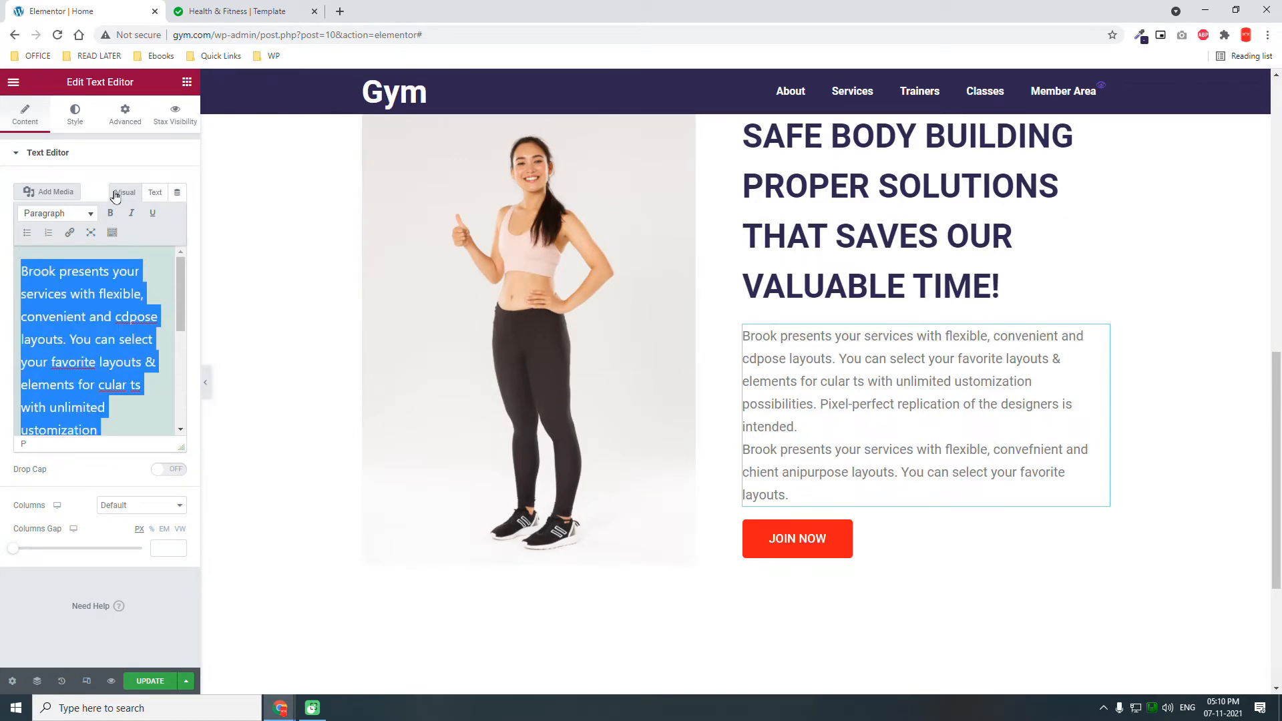
click(112, 214)
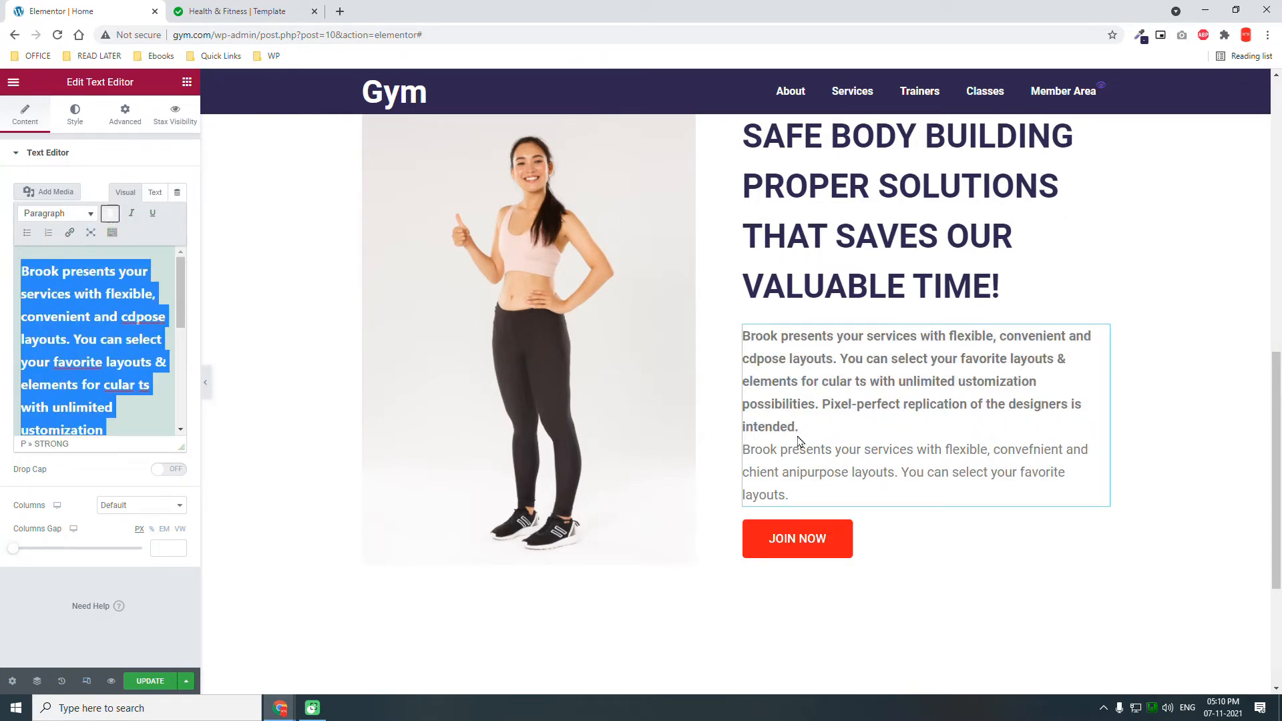
click(151, 415)
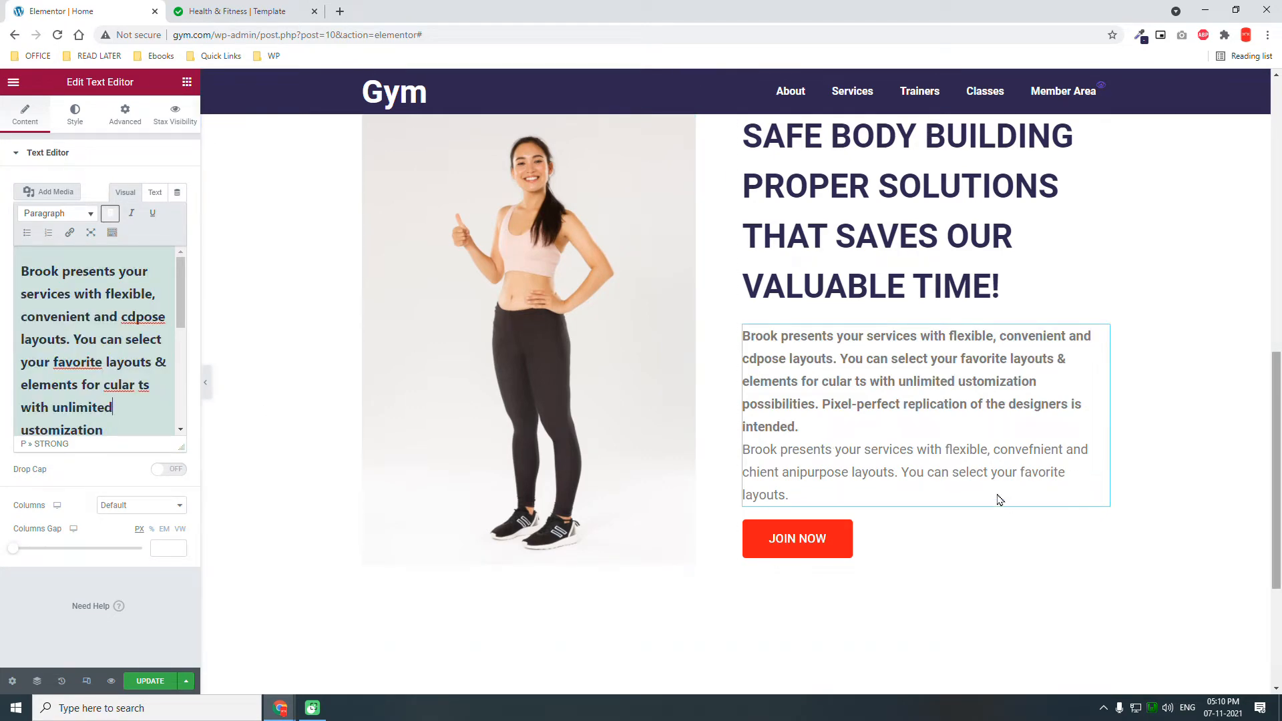
Step: Unlink the text widget's margins and set the top and bottom margins to 40 px, keeping right and left at 0
scroll(997, 494, up, 2)
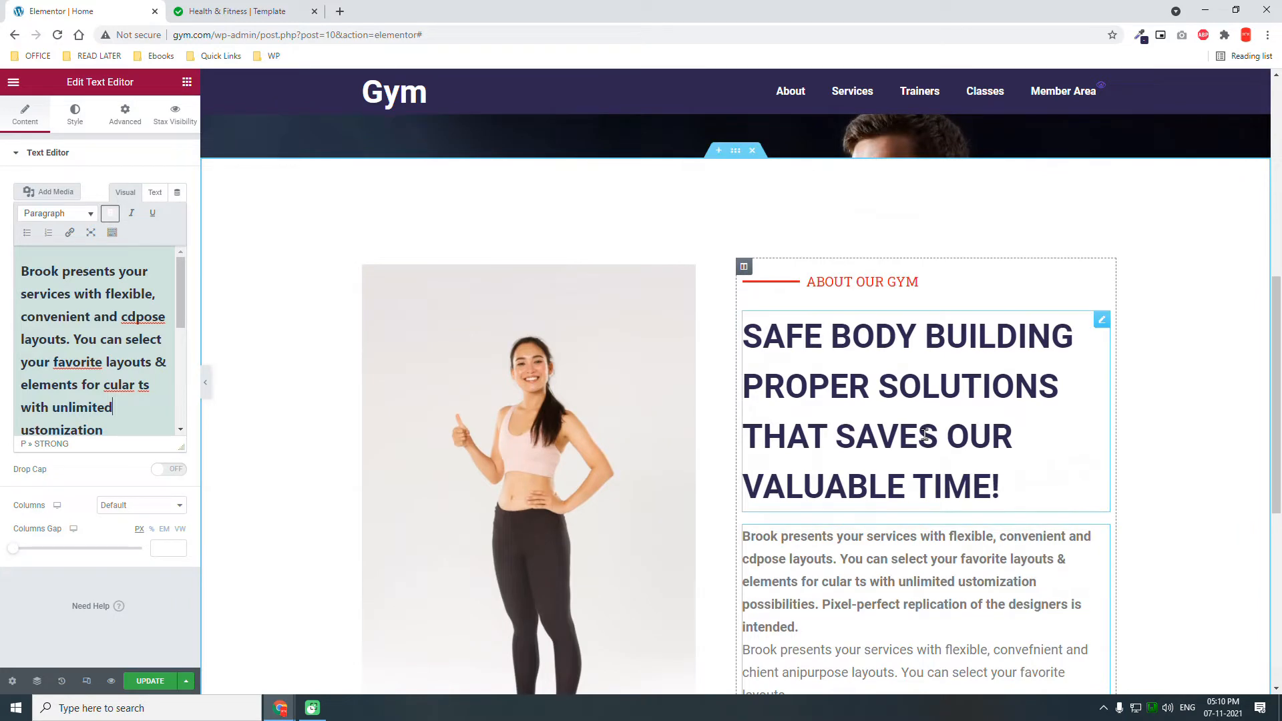
scroll(926, 441, down, 2)
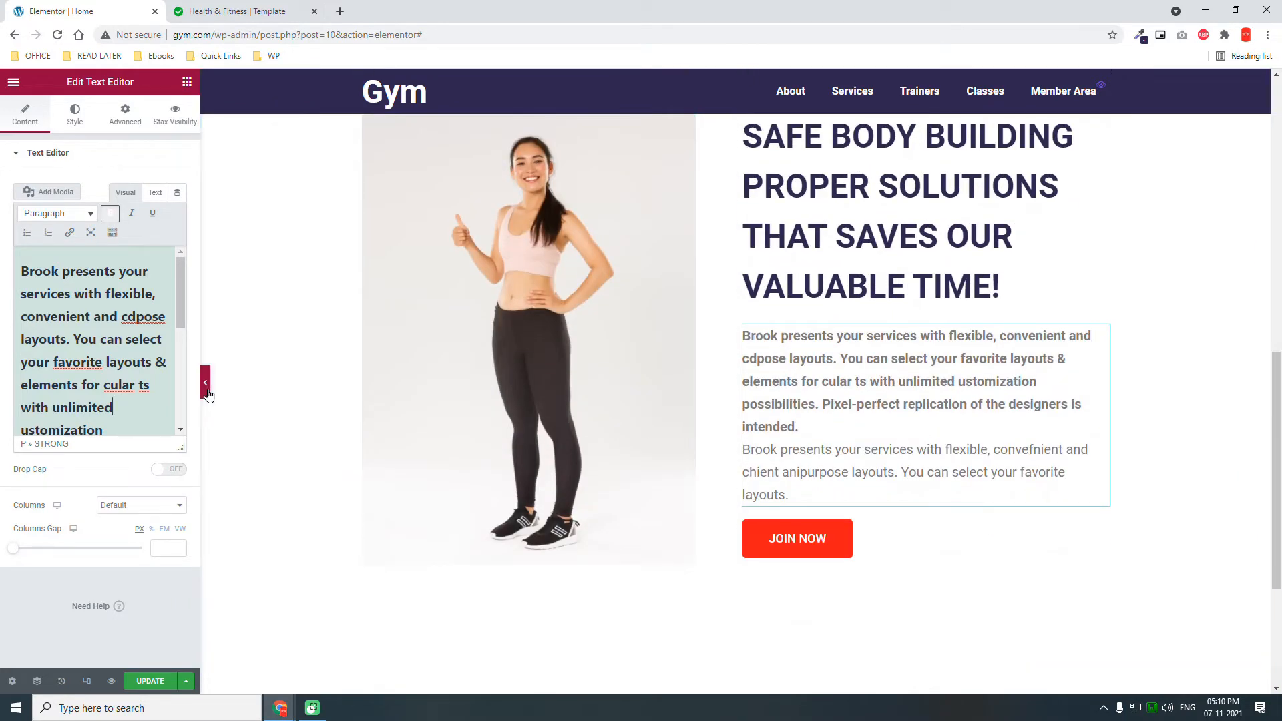
click(125, 114)
click(169, 204)
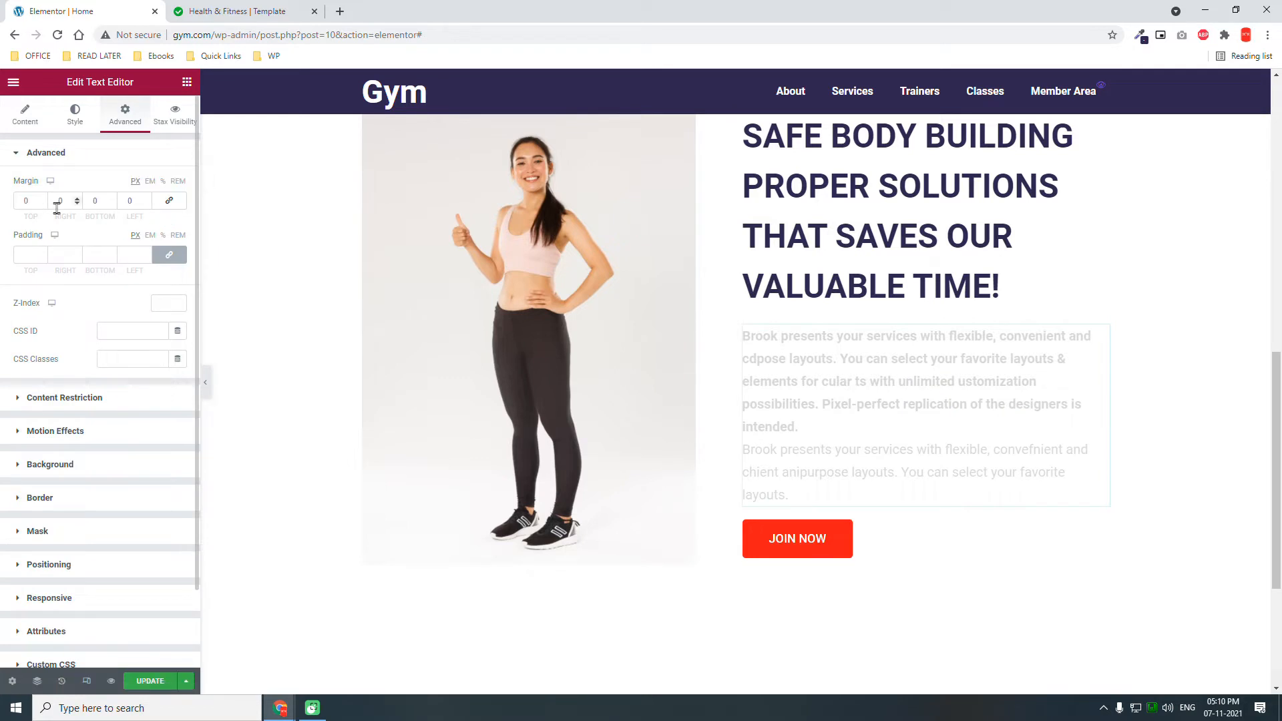
drag(32, 202, 4, 203)
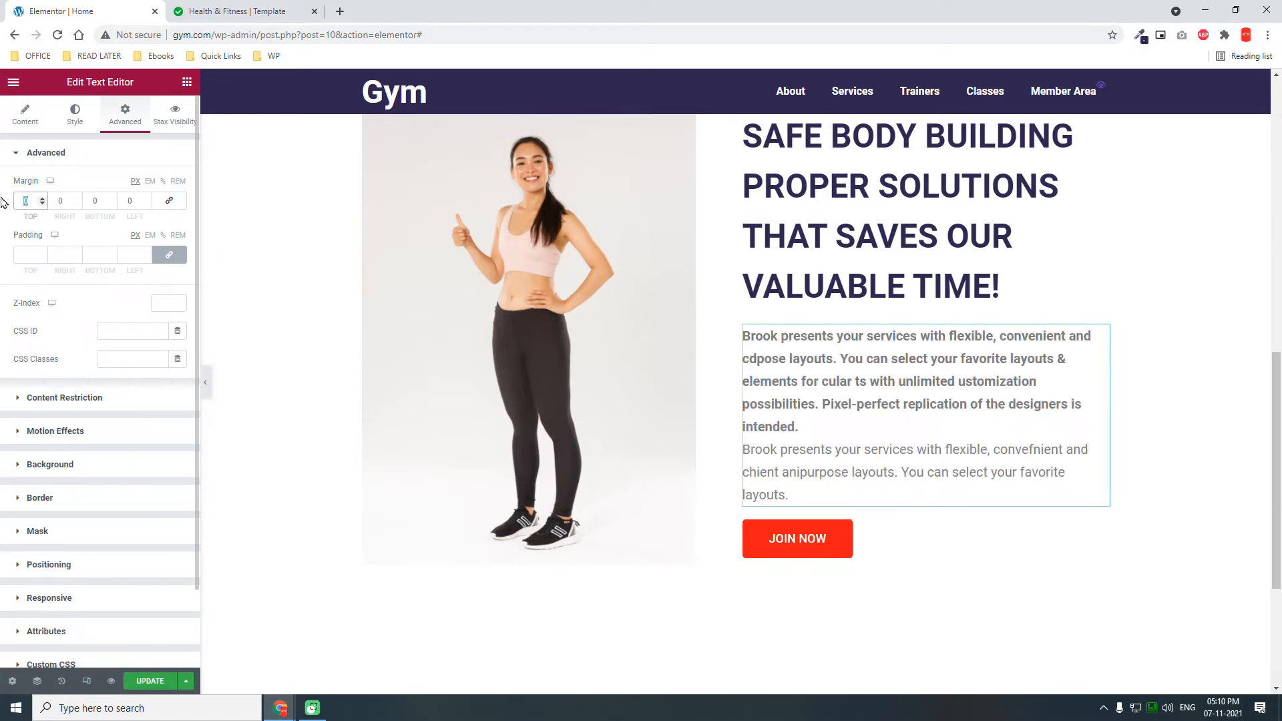
text(40)
key(Tab)
key(Tab)
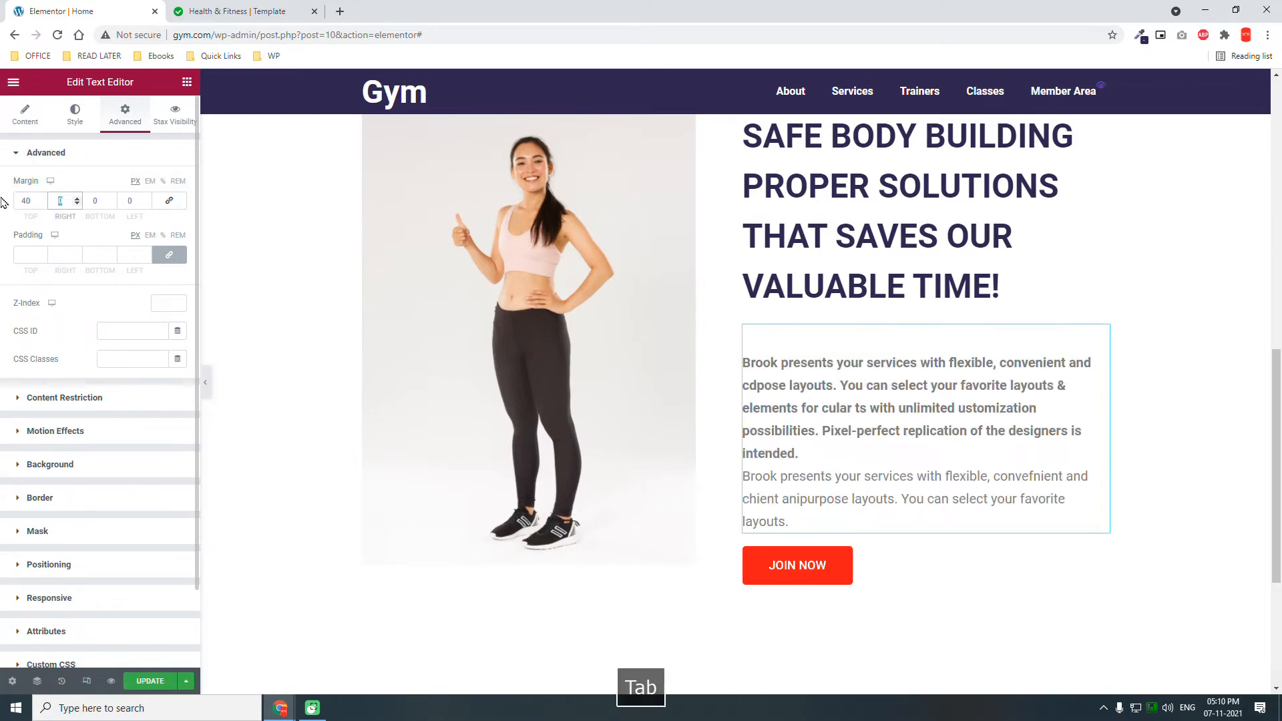
text(40)
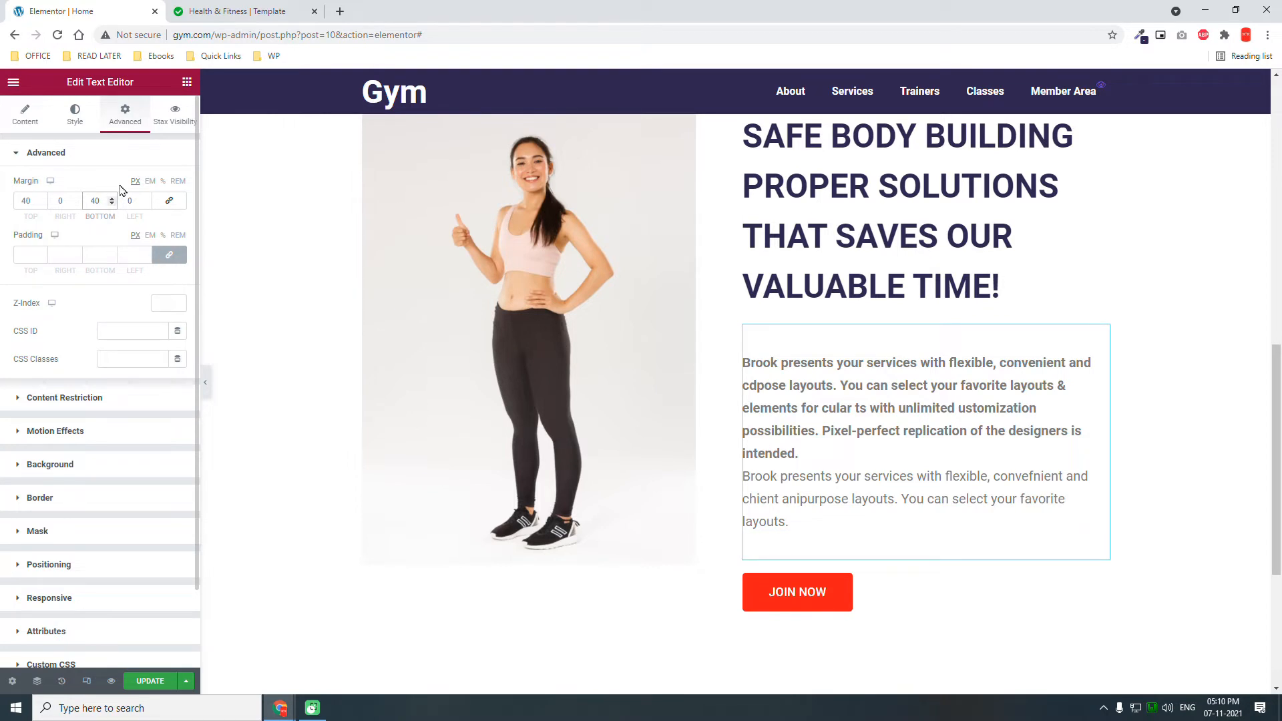
Step: Preview the About section's layout and spacing with the editing panel hidden, and bring the panel back
click(207, 392)
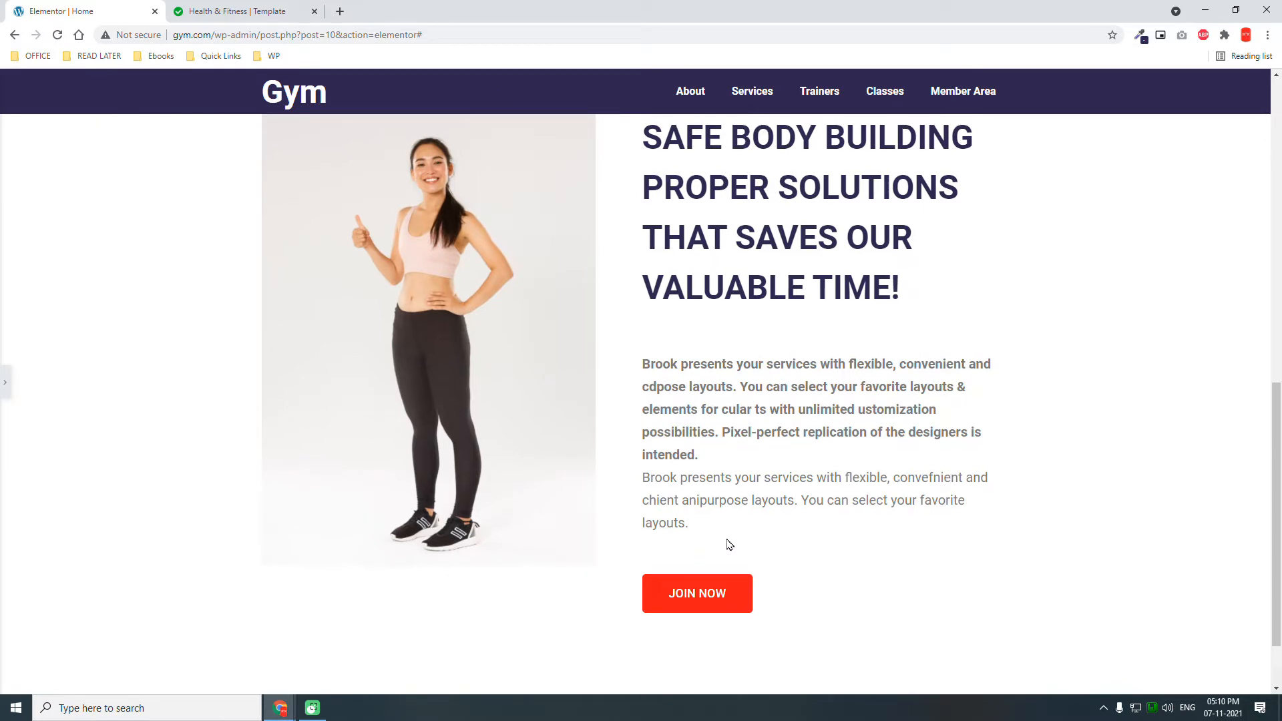
scroll(775, 513, up, 3)
scroll(774, 498, down, 2)
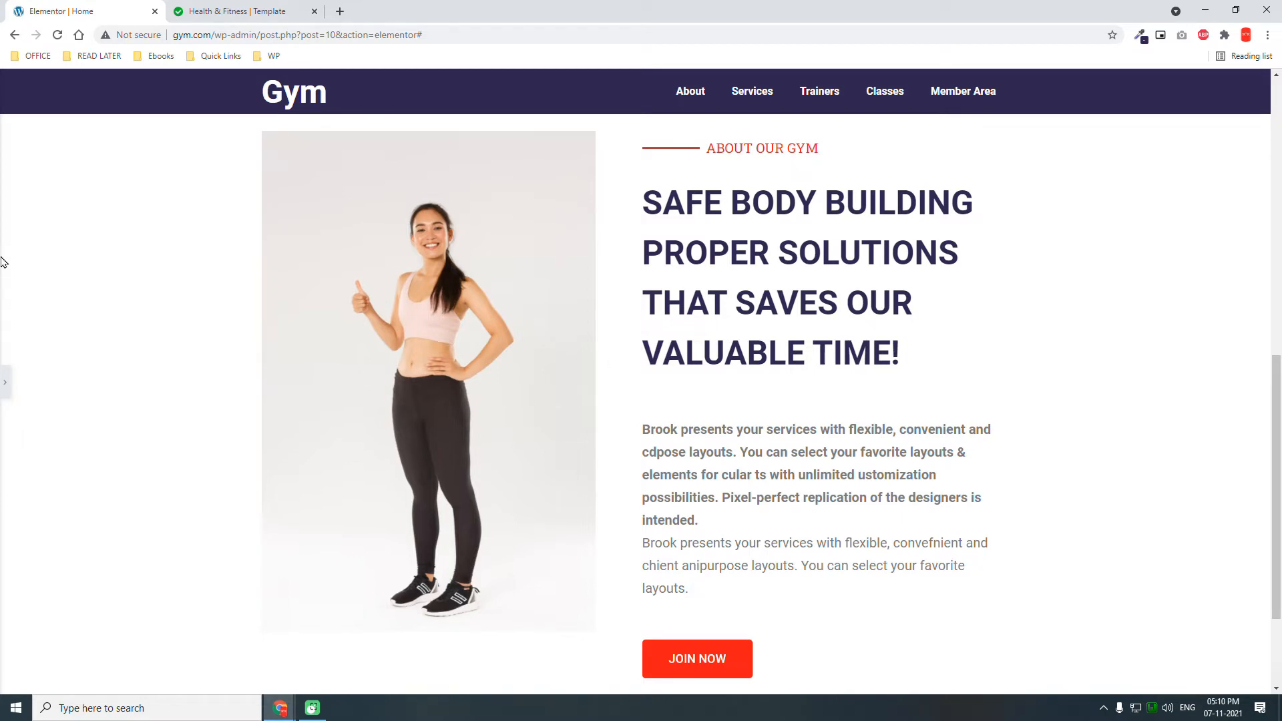
click(8, 384)
Step: Set the right margin of the About section's image column to 0 px
scroll(430, 363, up, 1)
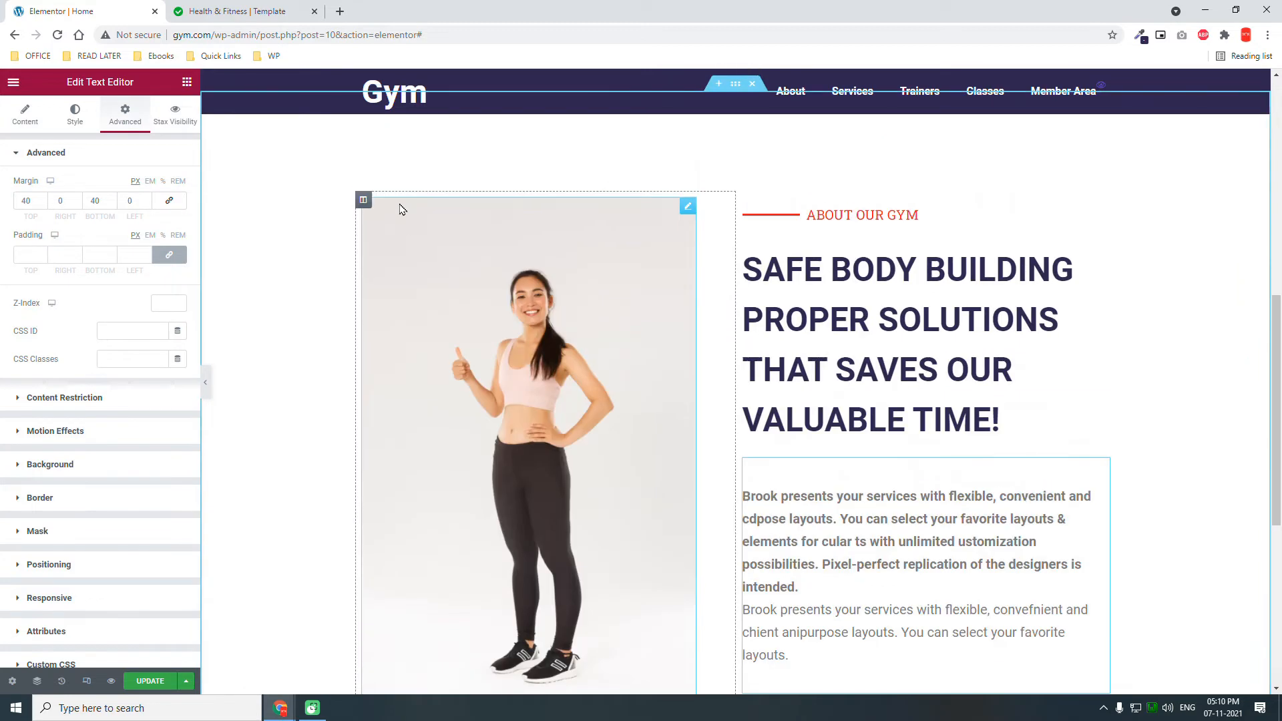
click(362, 203)
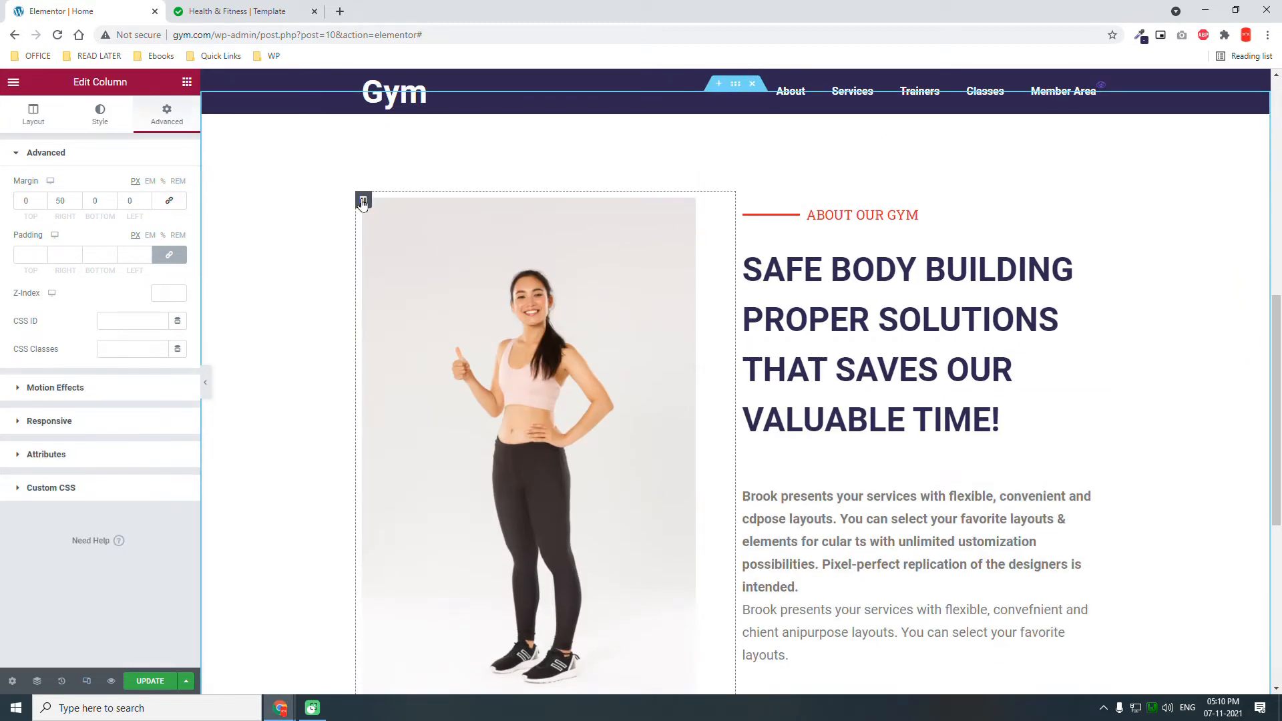
double_click(65, 200)
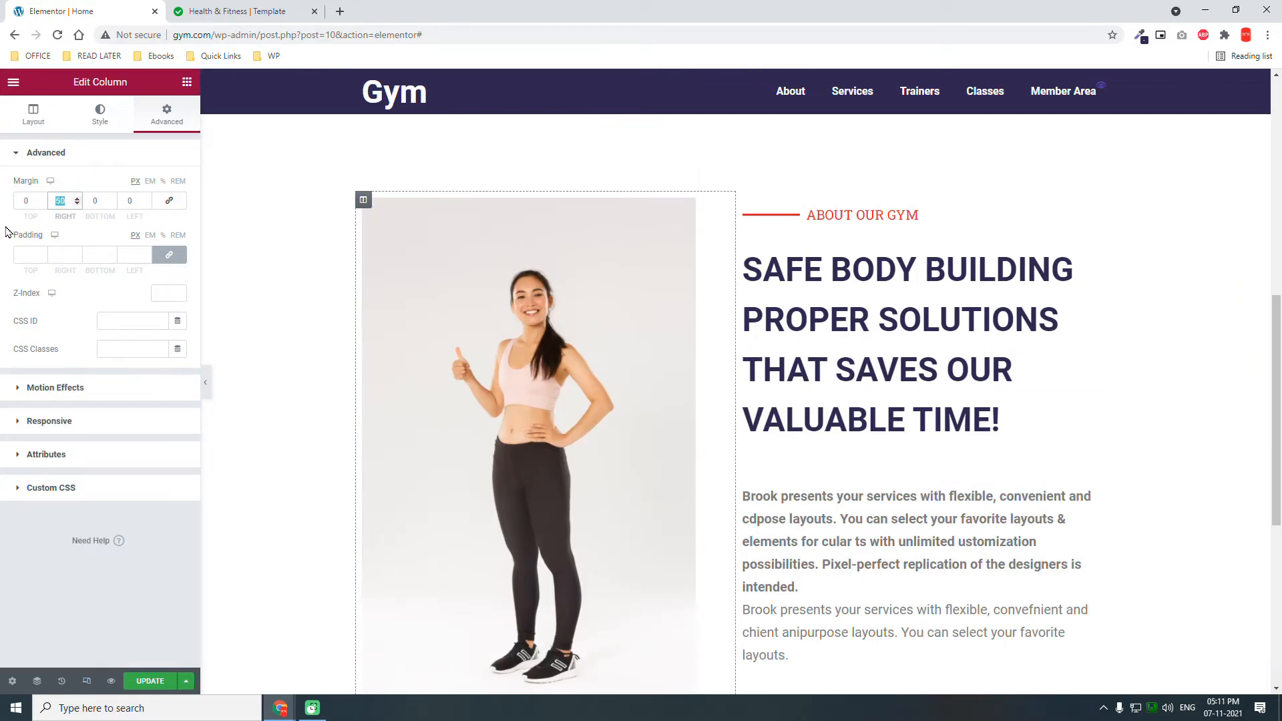
text(0)
scroll(904, 365, down, 4)
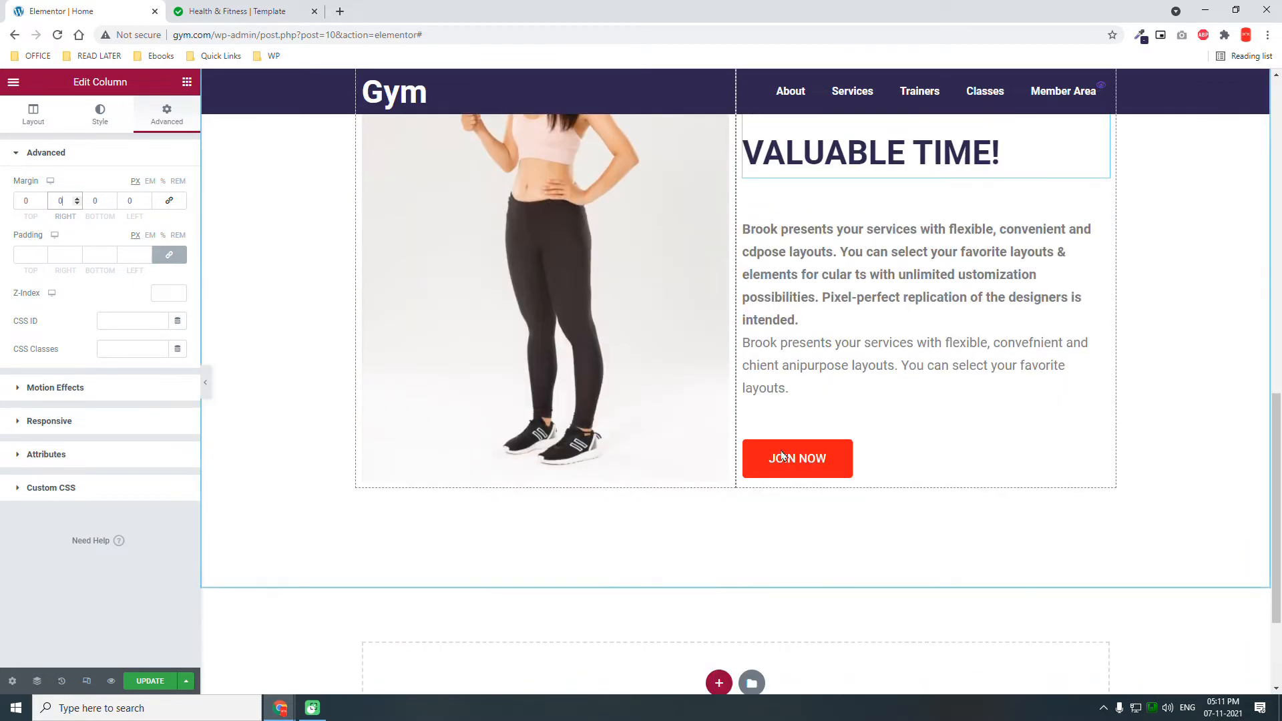
Step: Set the left margin of the About section's text column to 50 px
scroll(841, 448, up, 4)
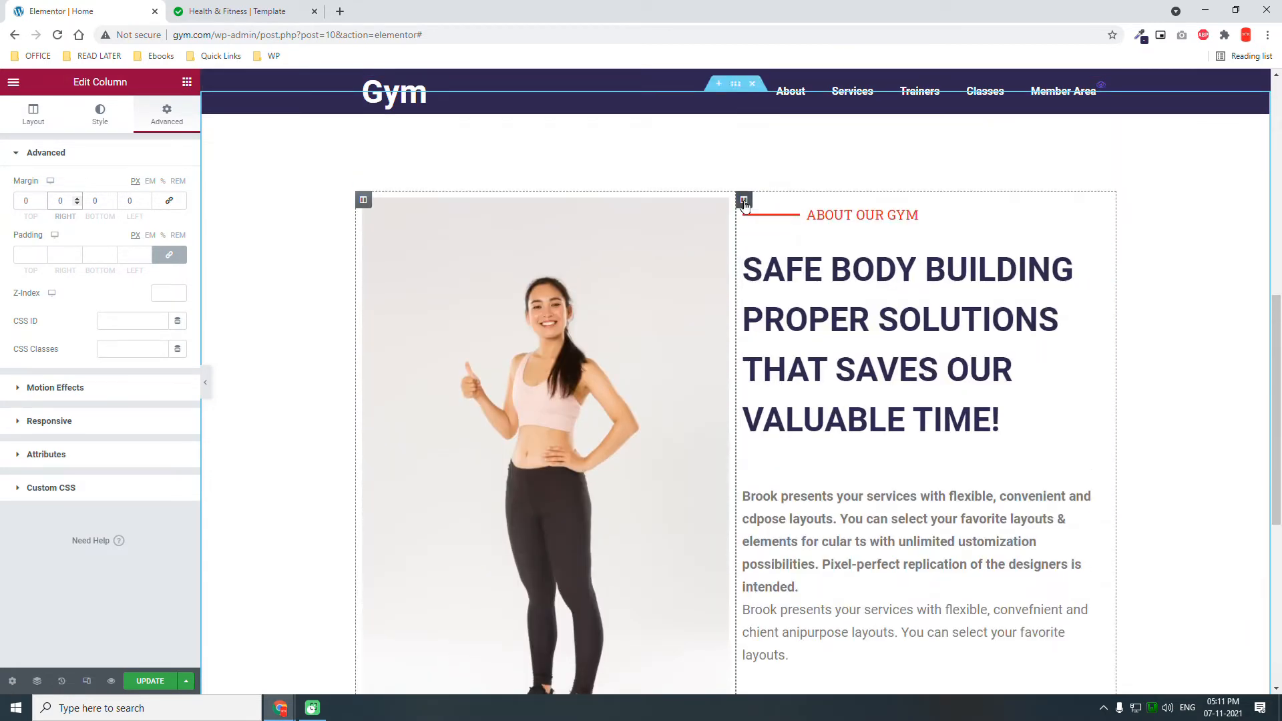
click(744, 200)
click(148, 112)
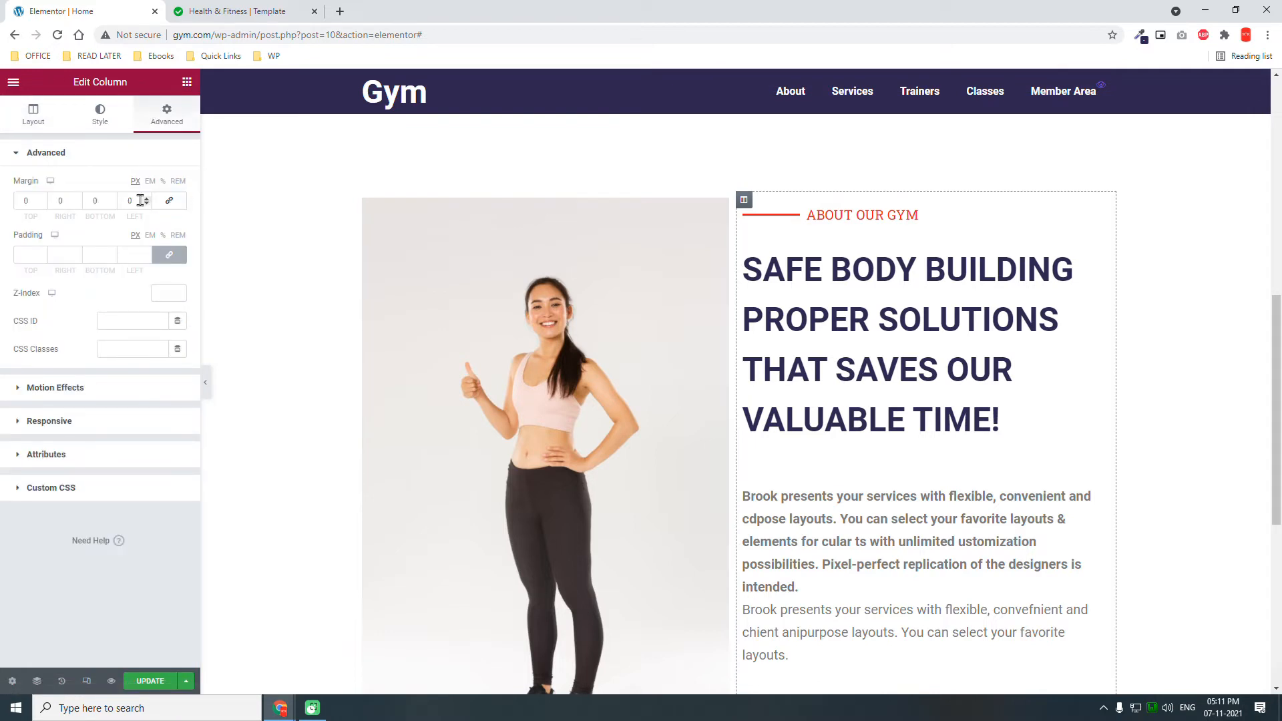
double_click(139, 201)
text(50)
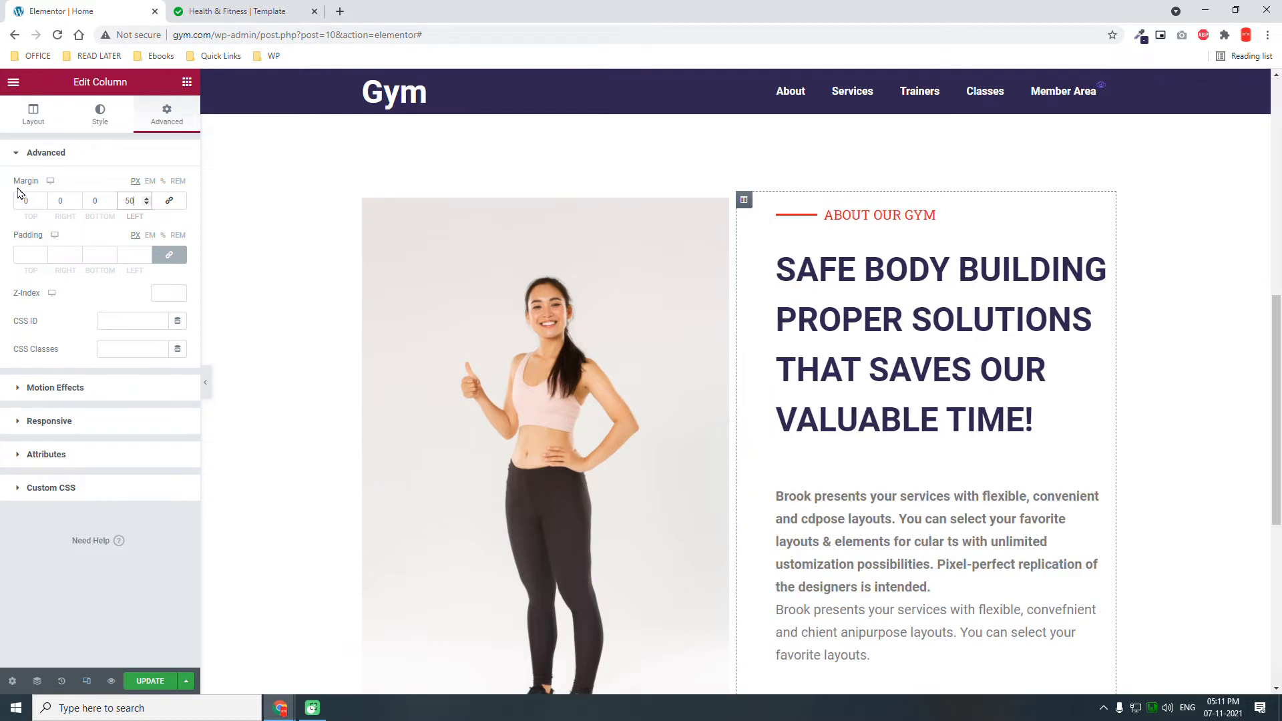
Step: Preview the image and text columns' new spacing with the editing panel hidden, and bring the panel back
click(206, 382)
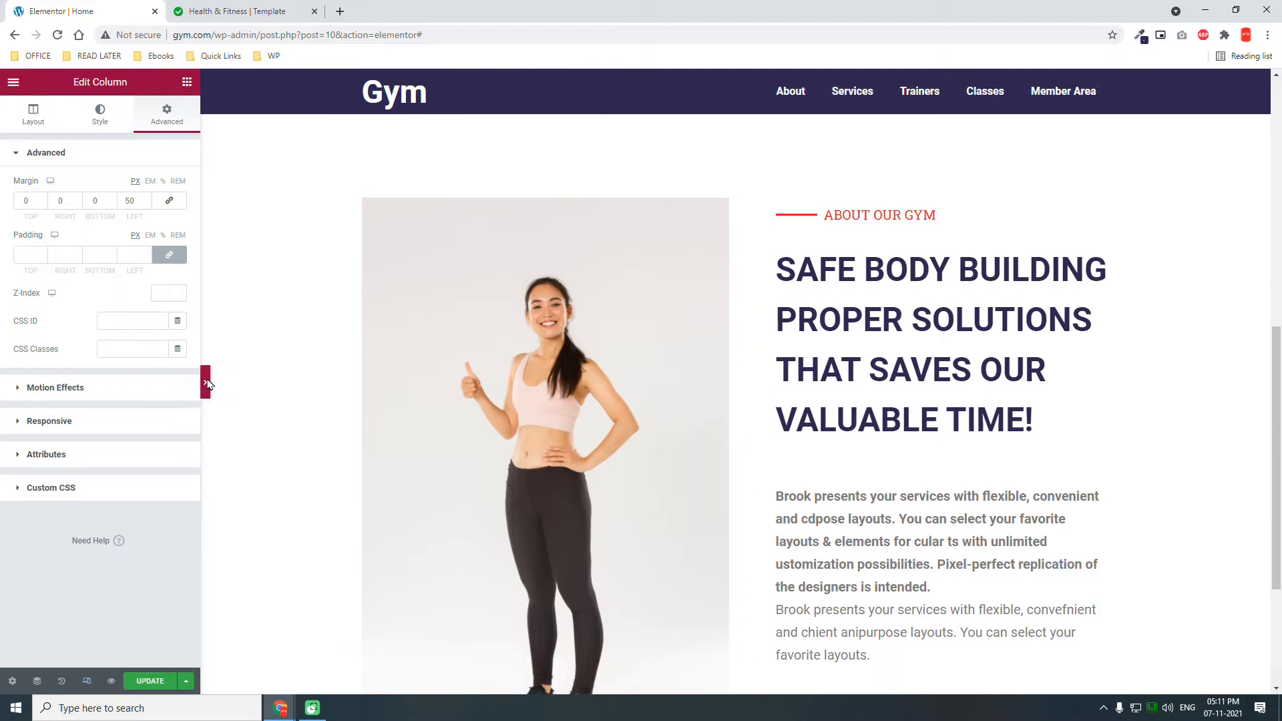
scroll(803, 389, down, 3)
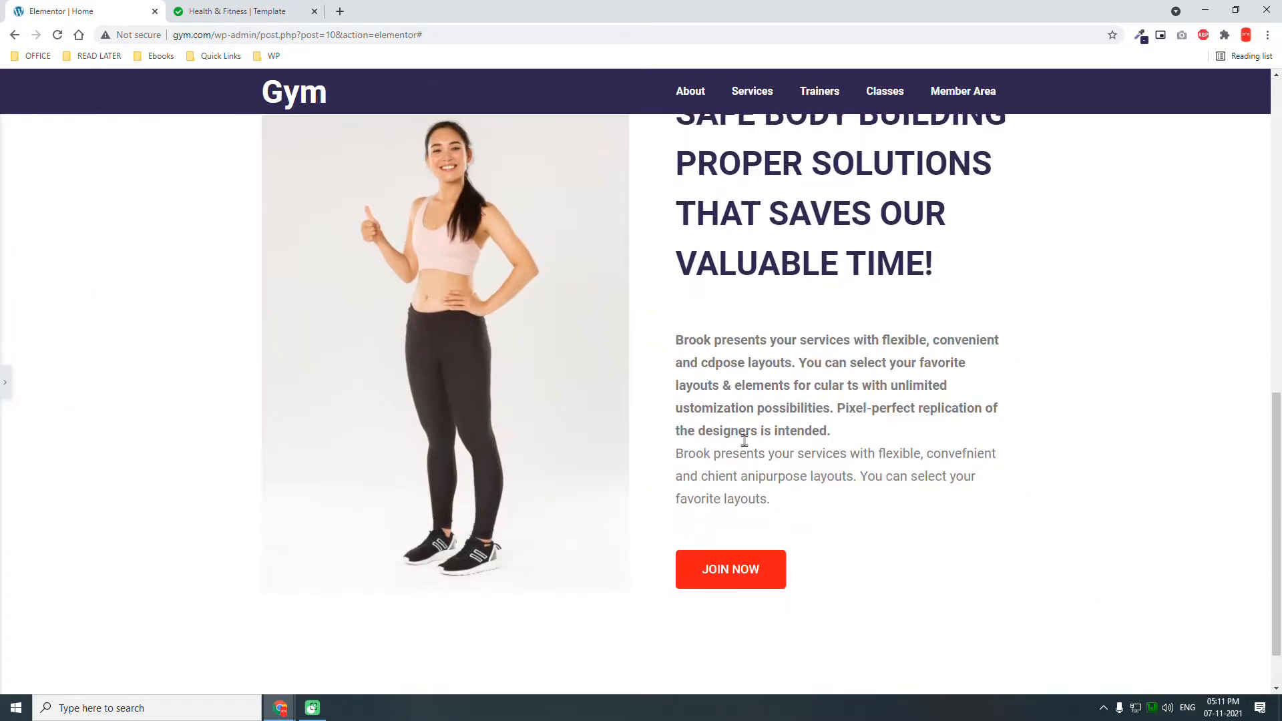
scroll(735, 510, up, 2)
scroll(561, 472, up, 2)
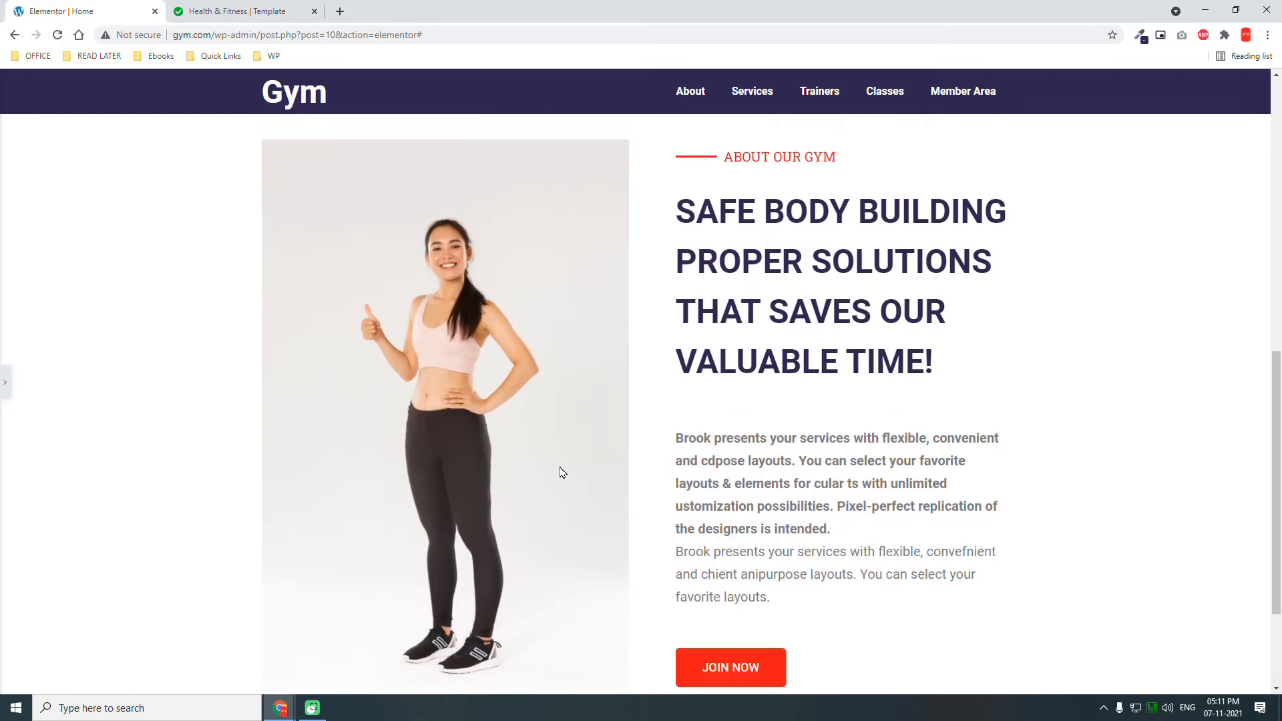
scroll(732, 354, down, 1)
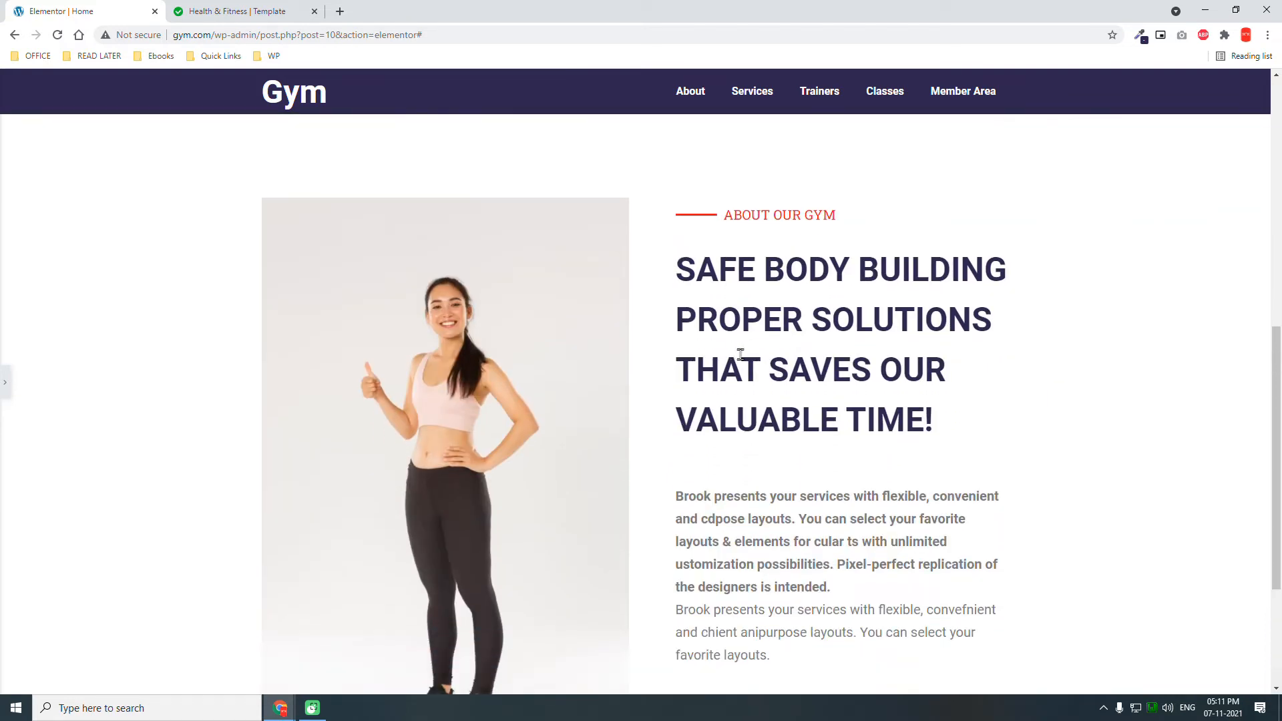
scroll(780, 514, down, 2)
scroll(778, 517, up, 1)
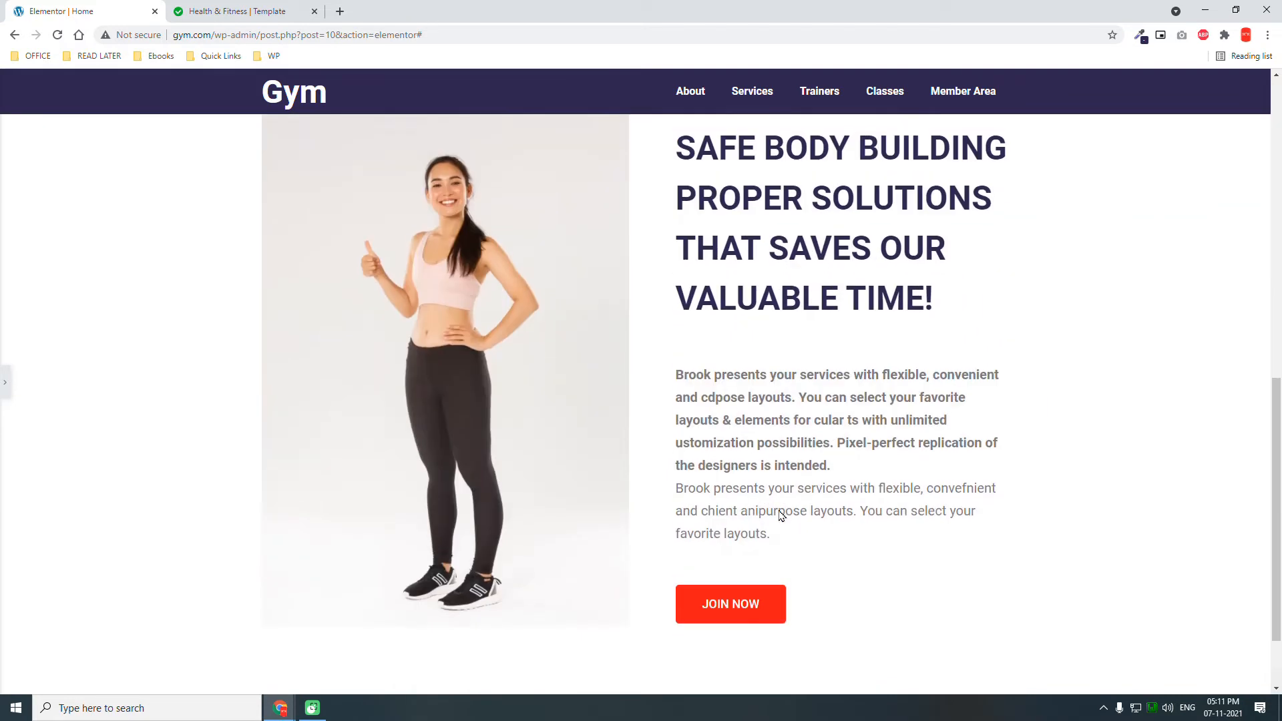
click(5, 382)
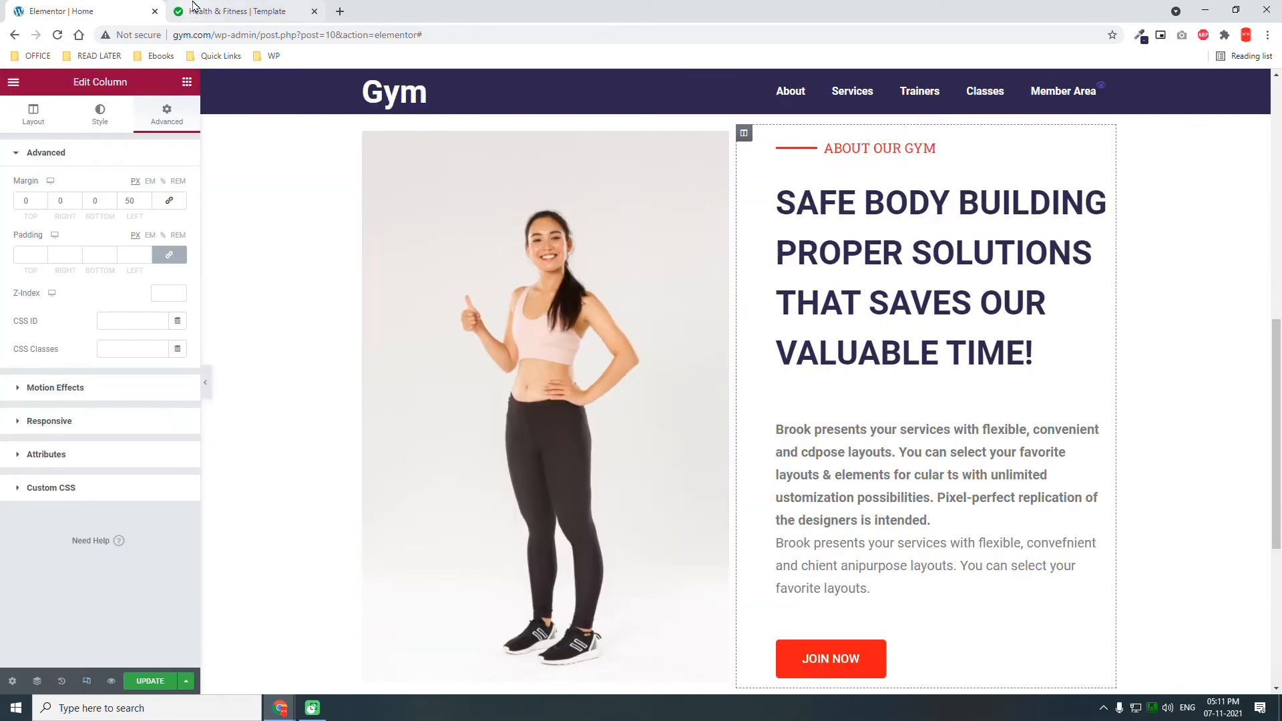
Step: Check the frame around the template's About image and give the woman's image a solid 30 px border on all sides
click(195, 9)
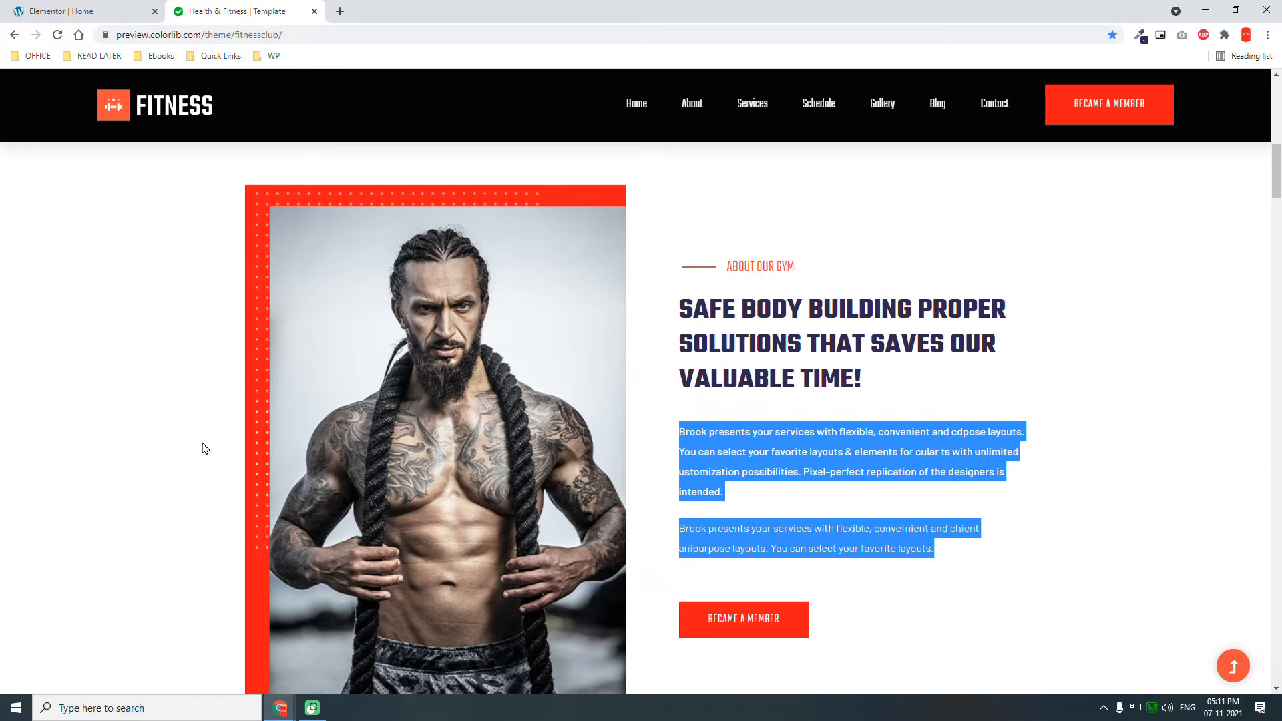
scroll(206, 446, down, 2)
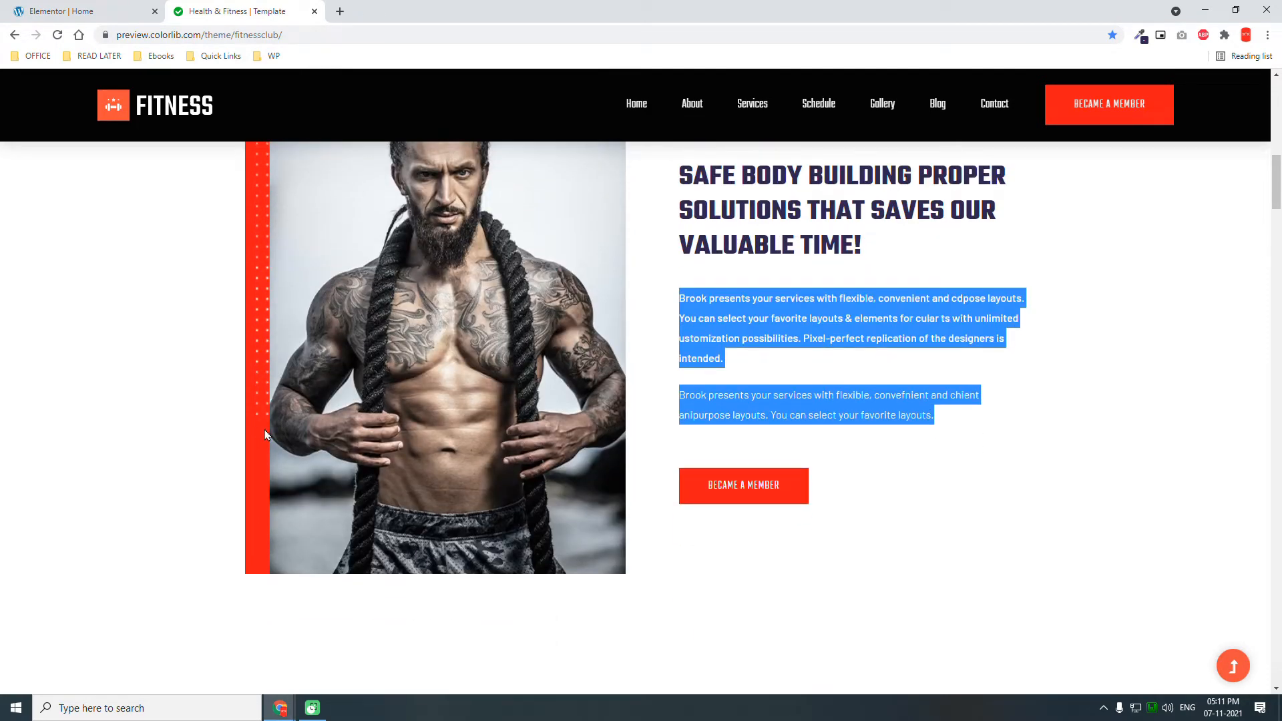
scroll(265, 434, up, 2)
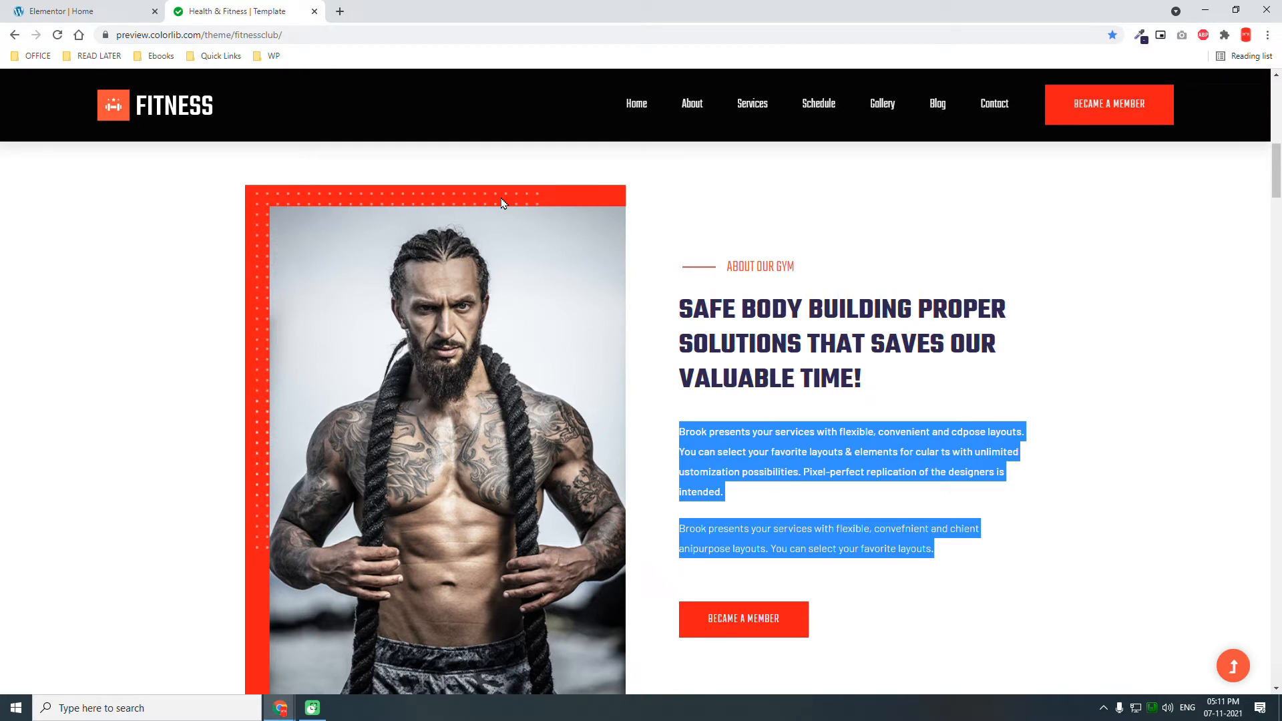
click(24, 5)
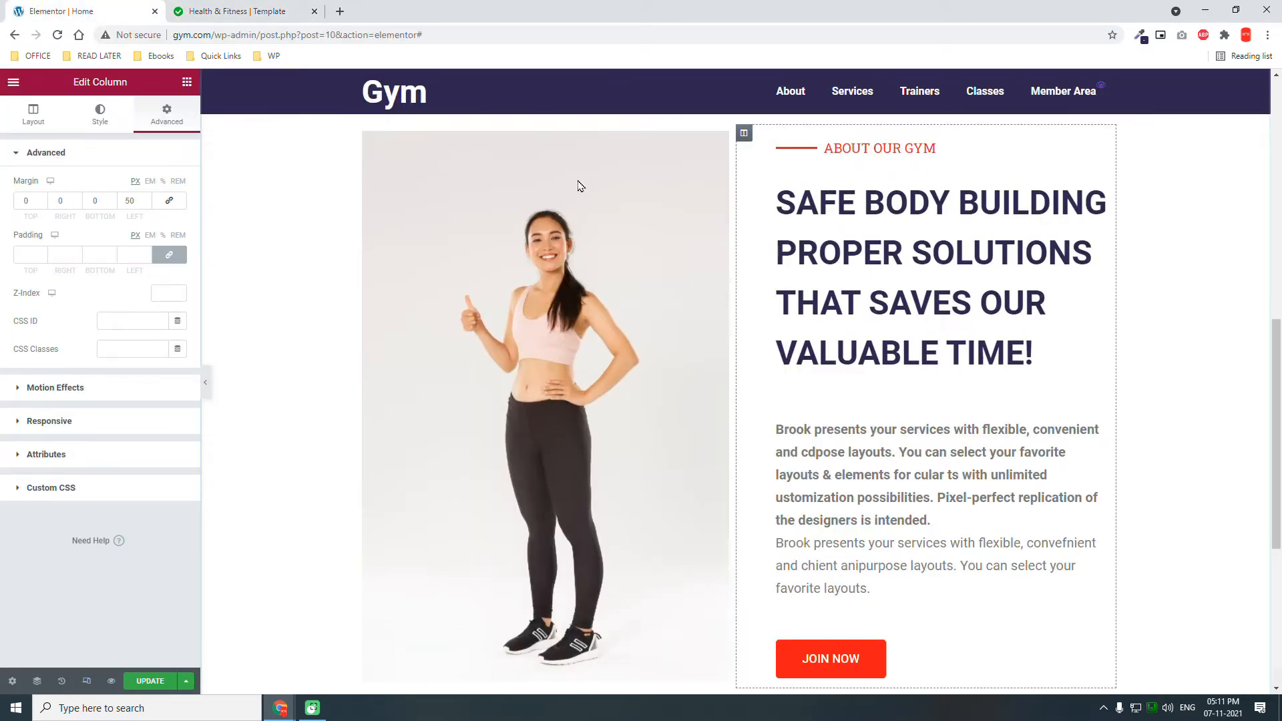
click(721, 142)
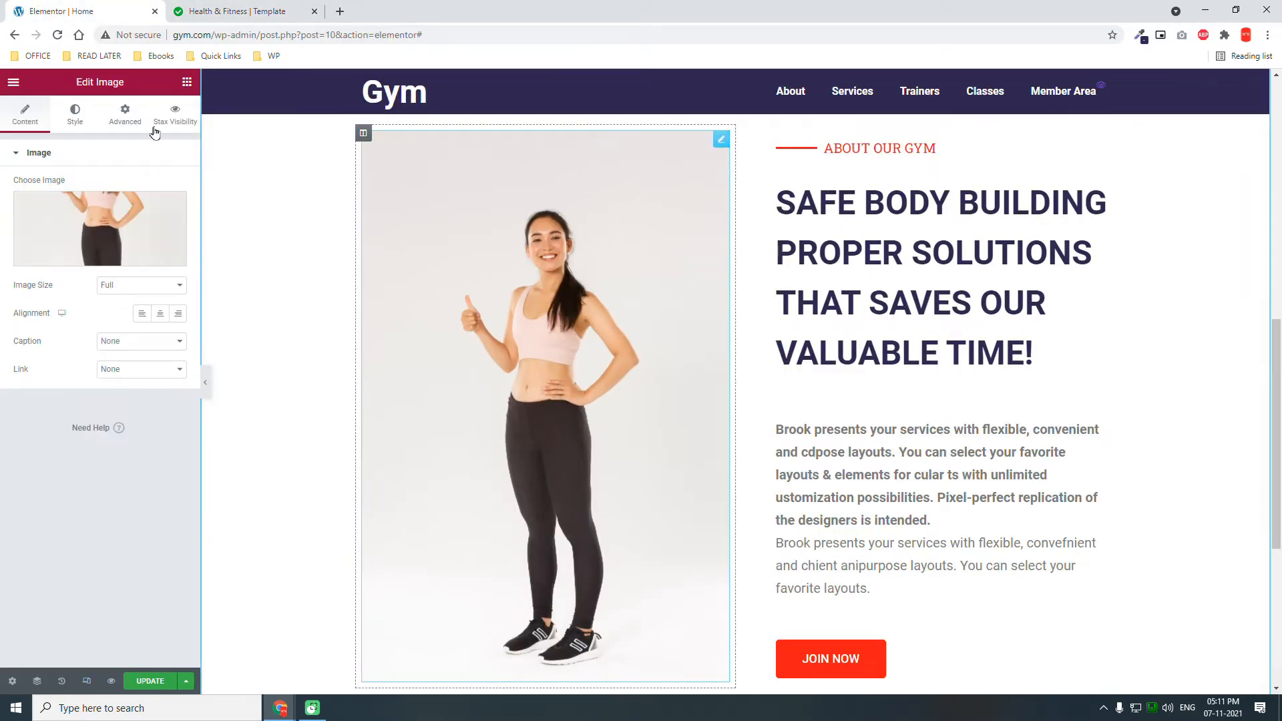
click(74, 119)
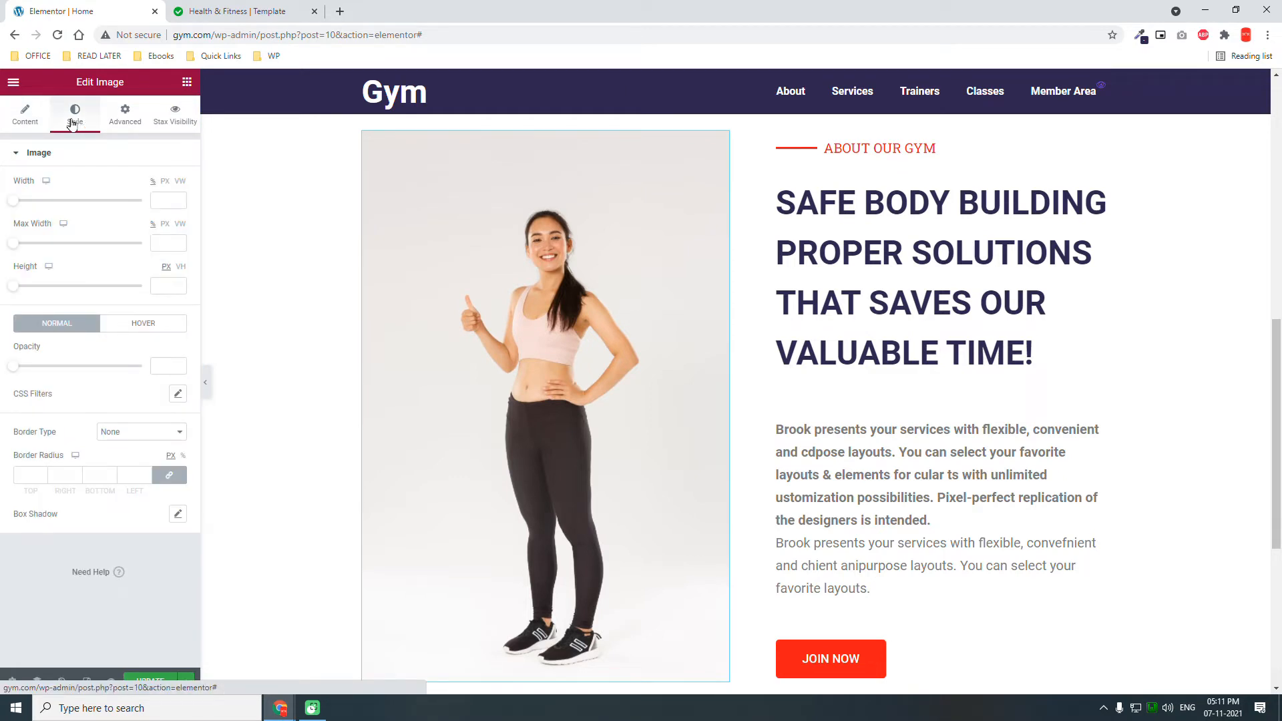
click(134, 432)
click(135, 456)
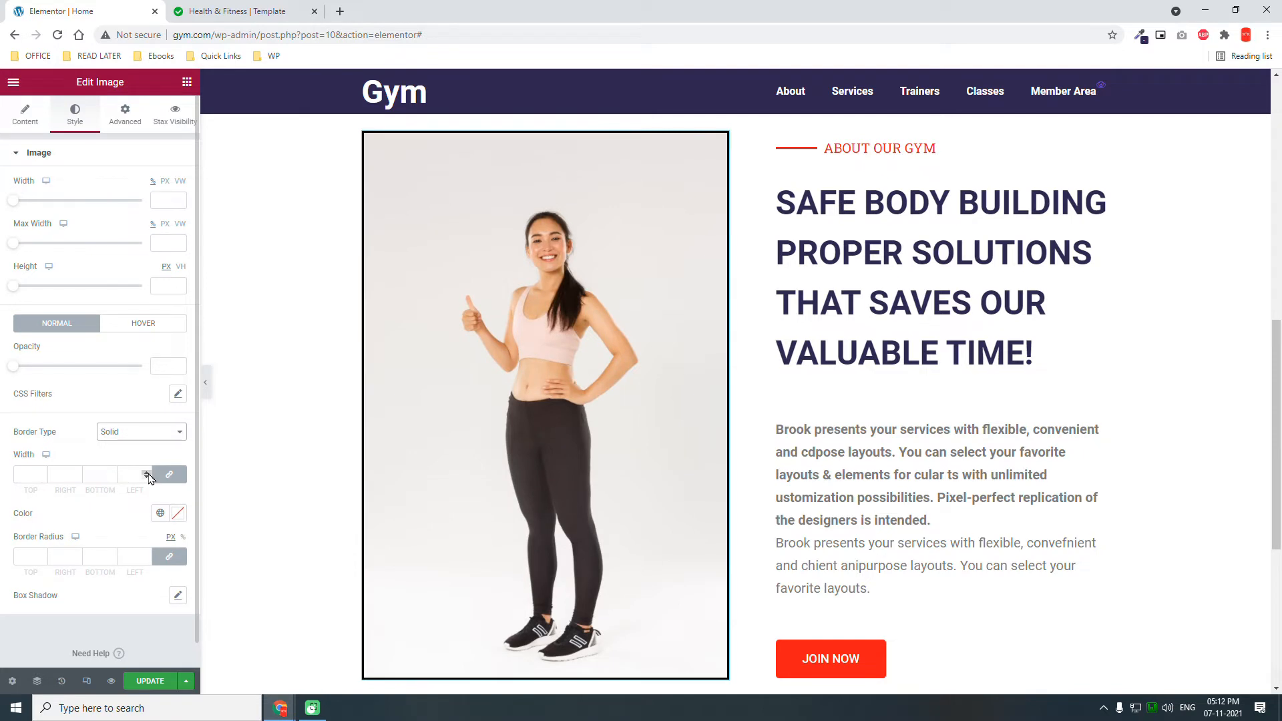
click(34, 472)
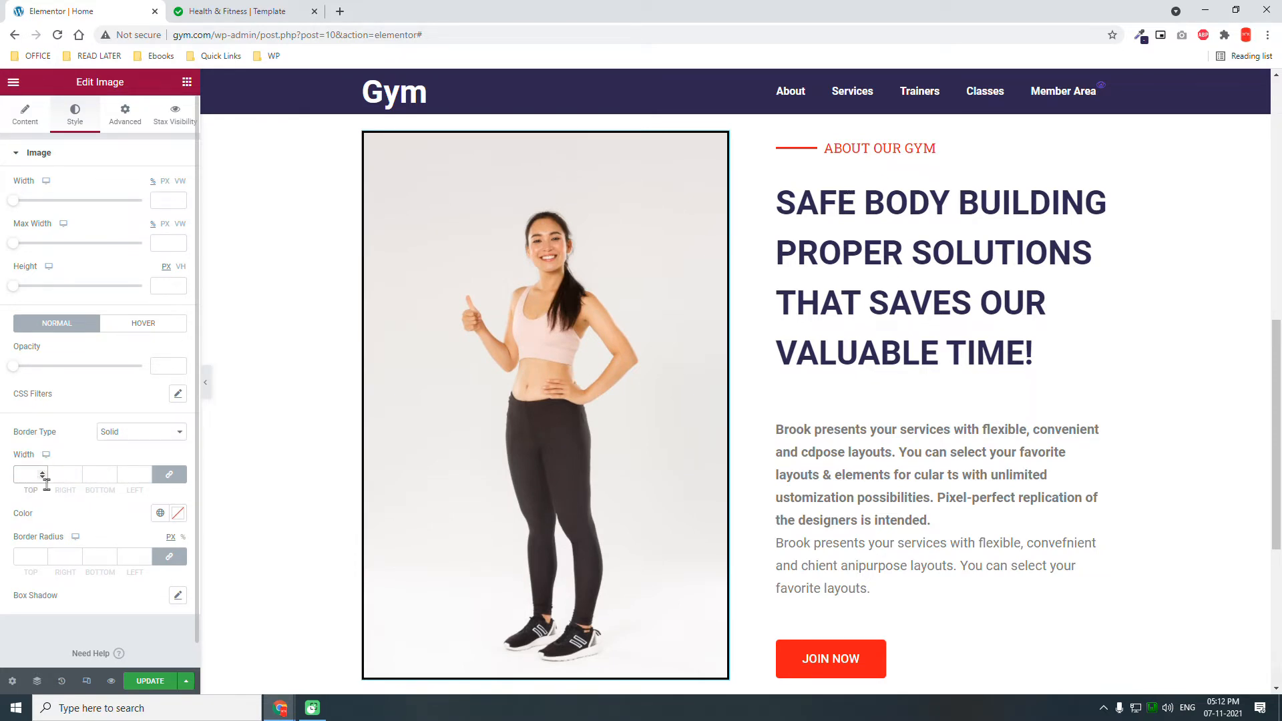
text(30)
Step: Unlink the image's border widths, setting right and bottom to 0 px and left to 30 px
click(169, 473)
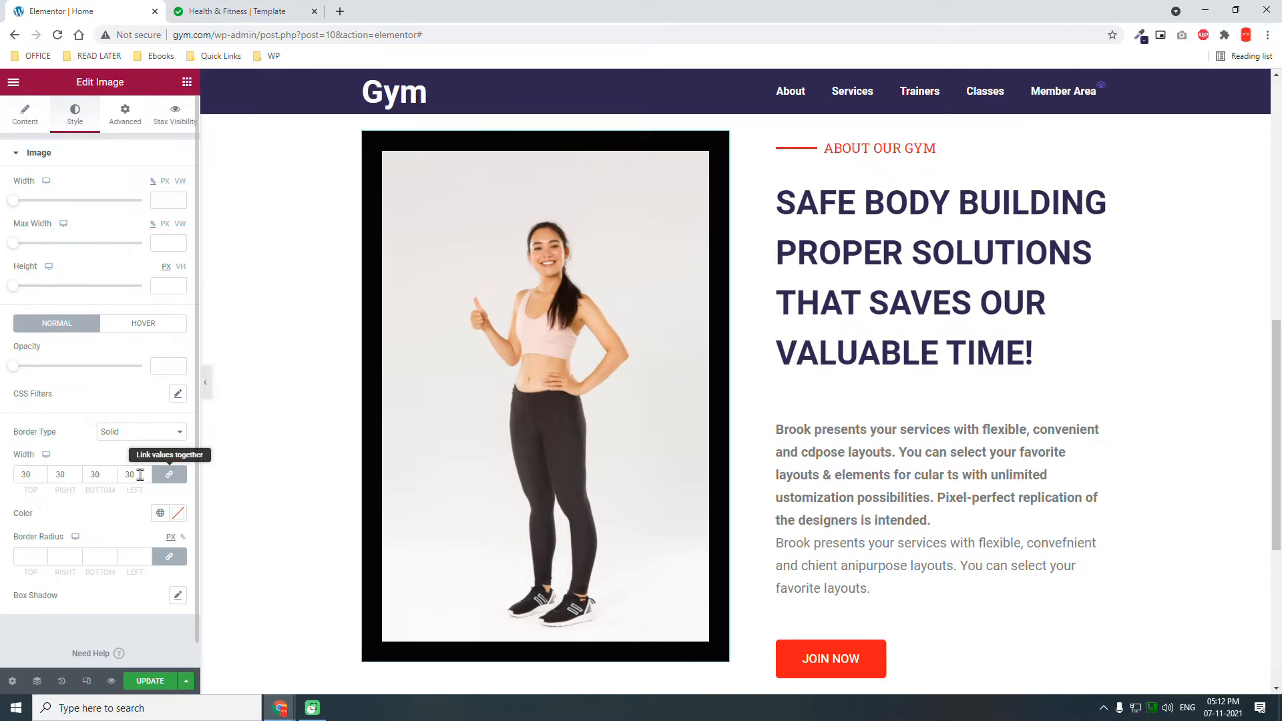
double_click(133, 474)
text(0)
double_click(95, 474)
text(0)
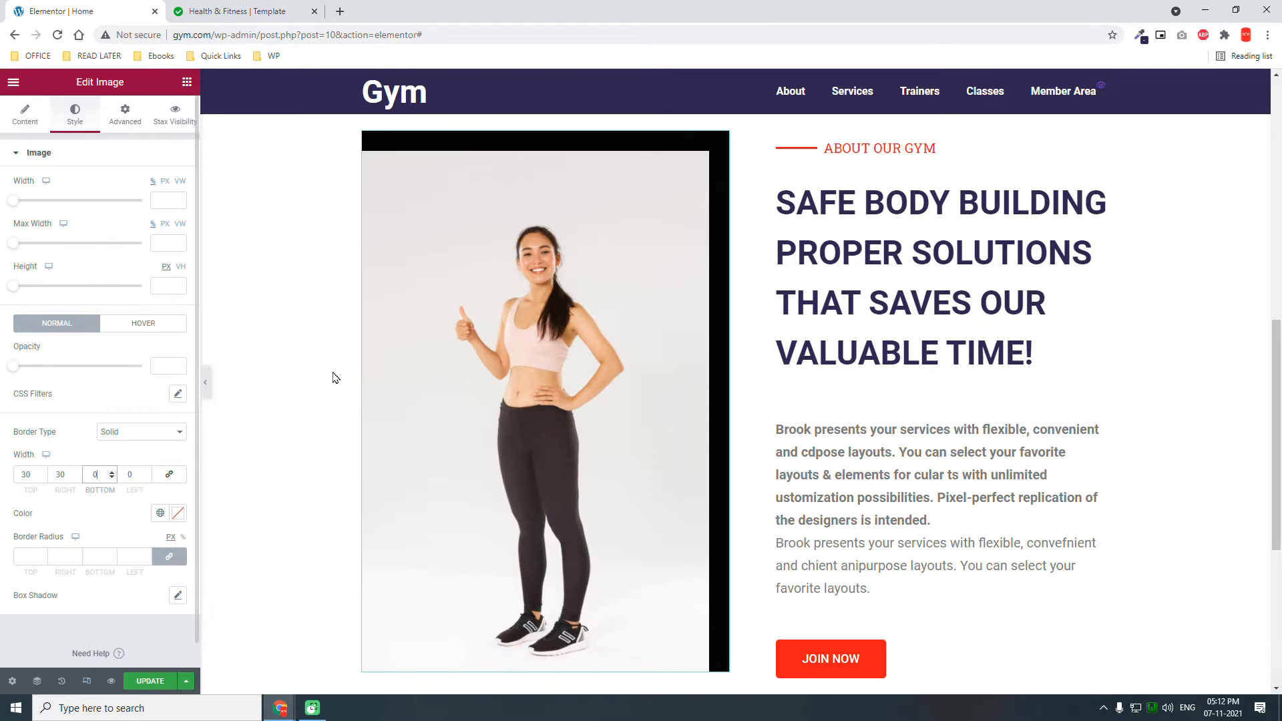
click(134, 468)
drag(134, 467, 4, 478)
text(30)
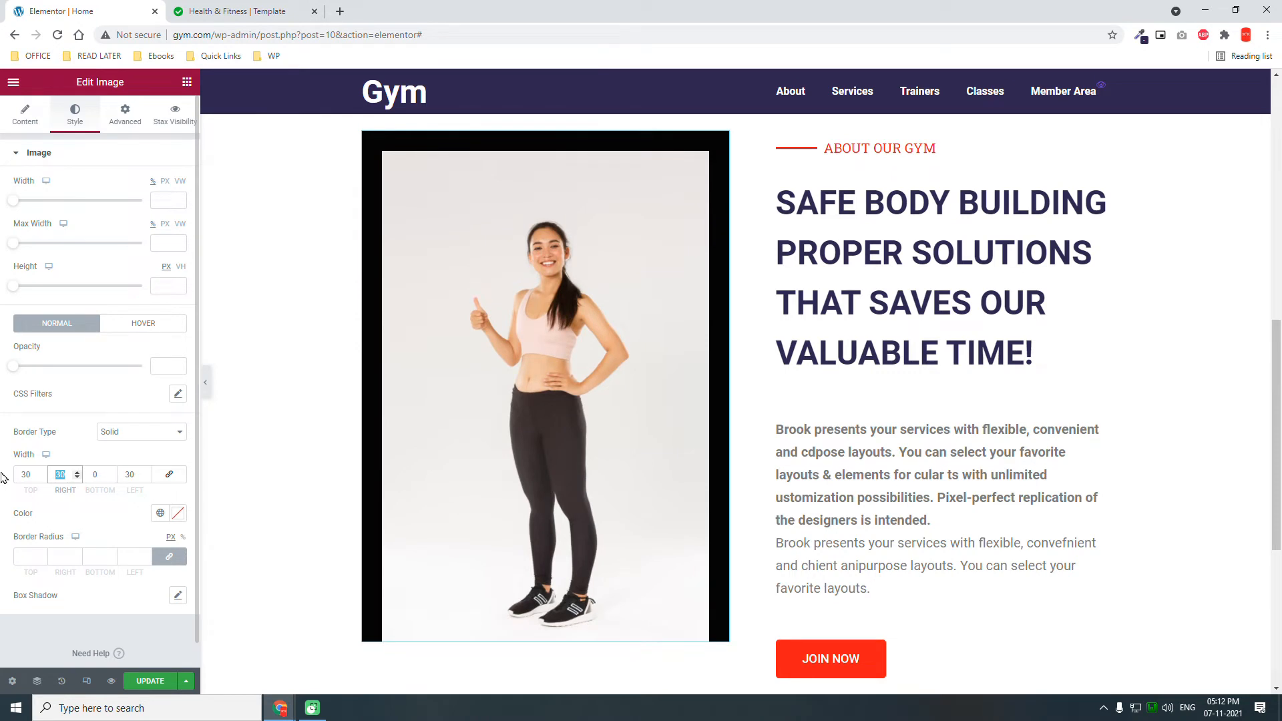
text(0)
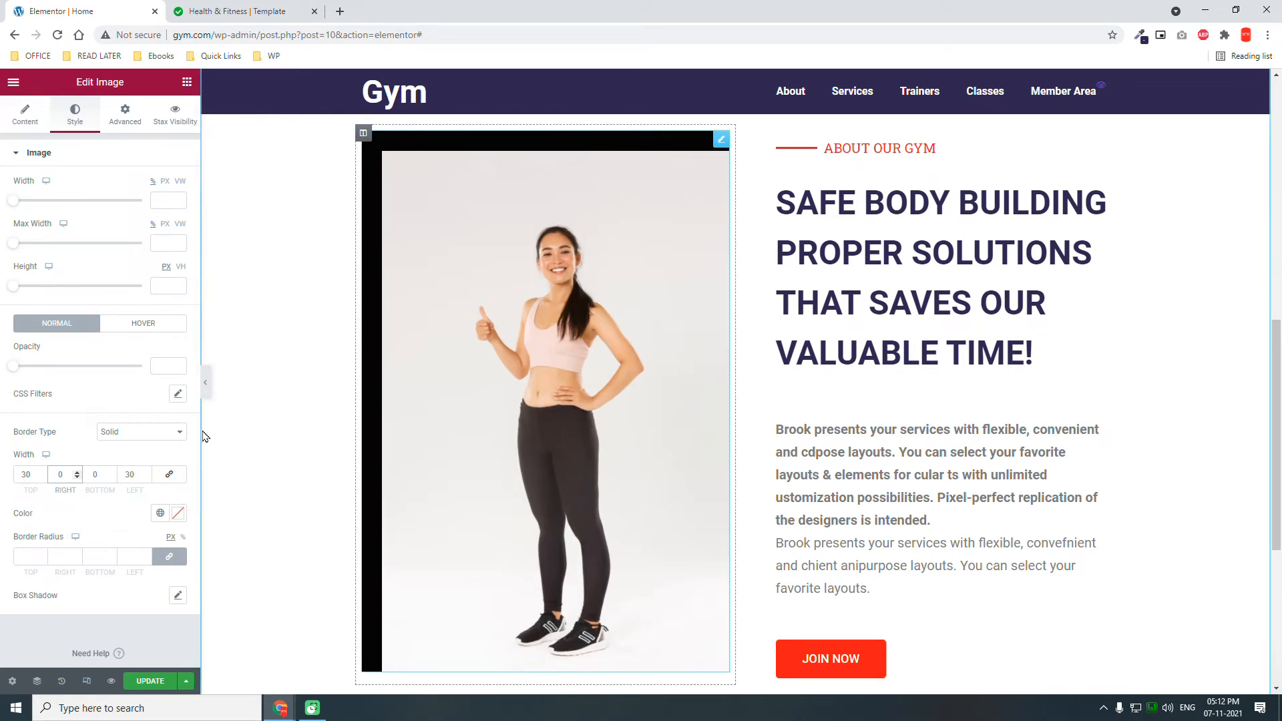
Step: Apply the global Accent color to the image's border
click(160, 513)
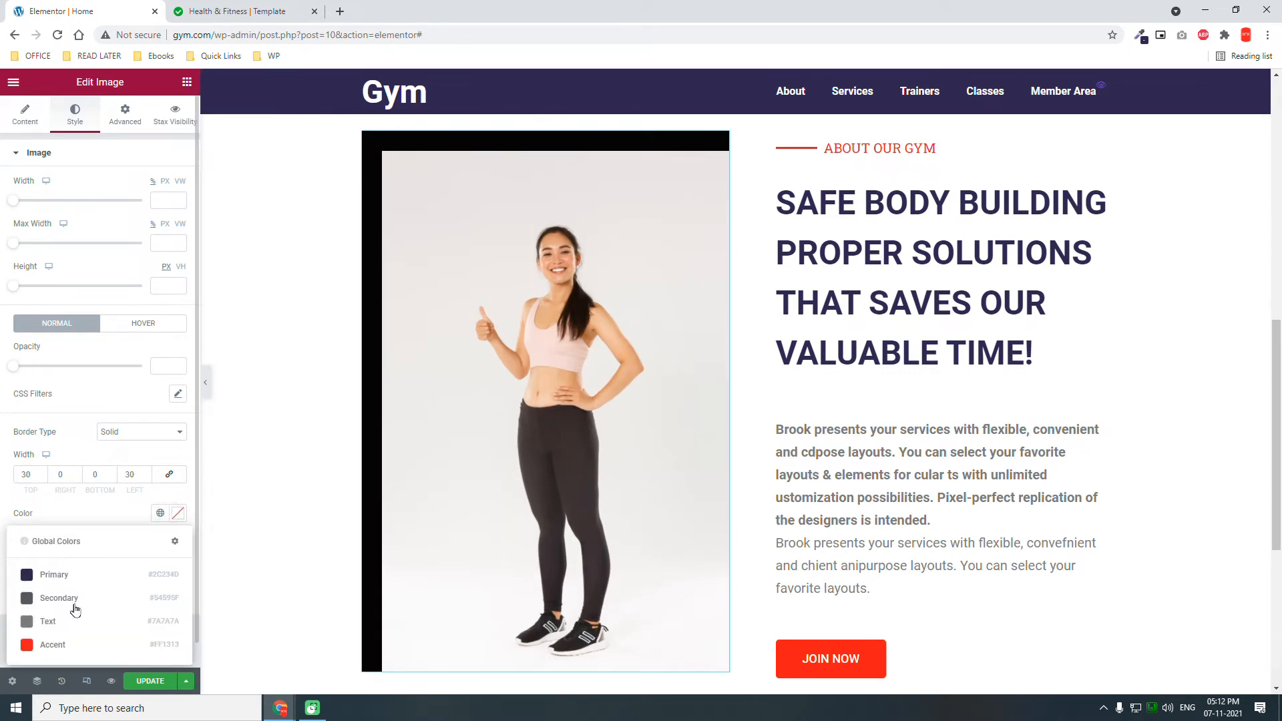
click(56, 644)
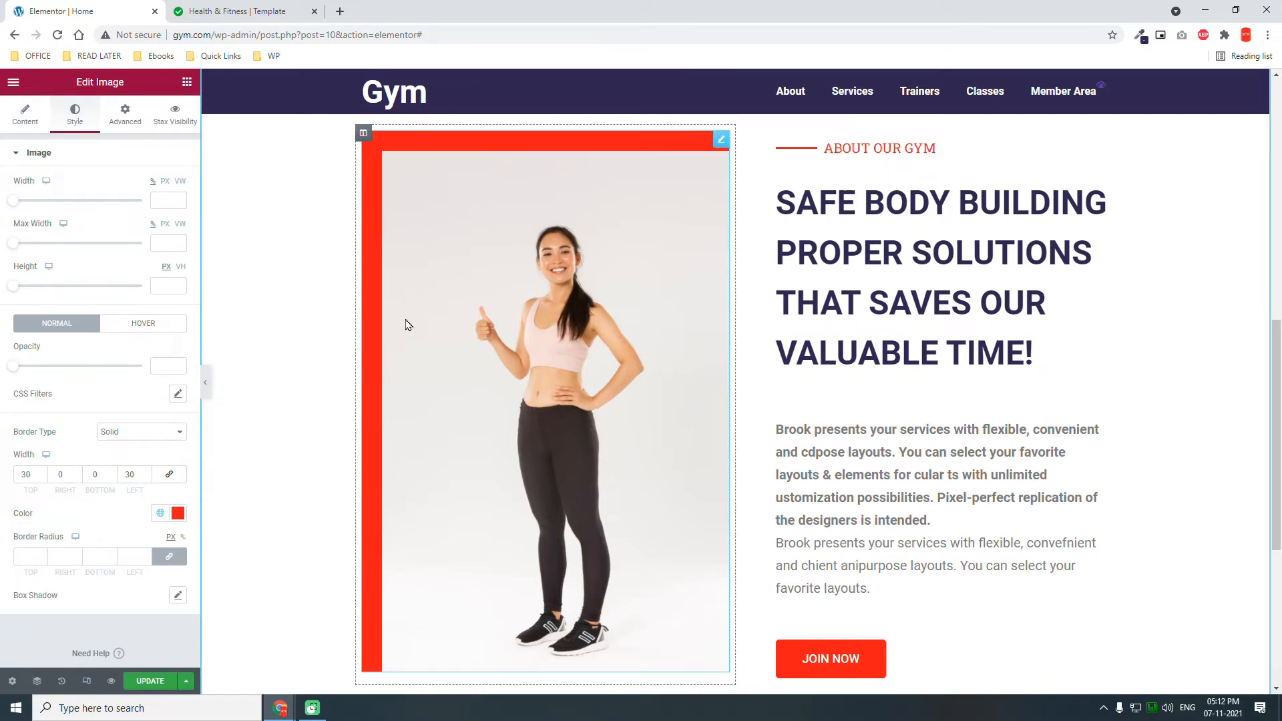
scroll(408, 325, down, 2)
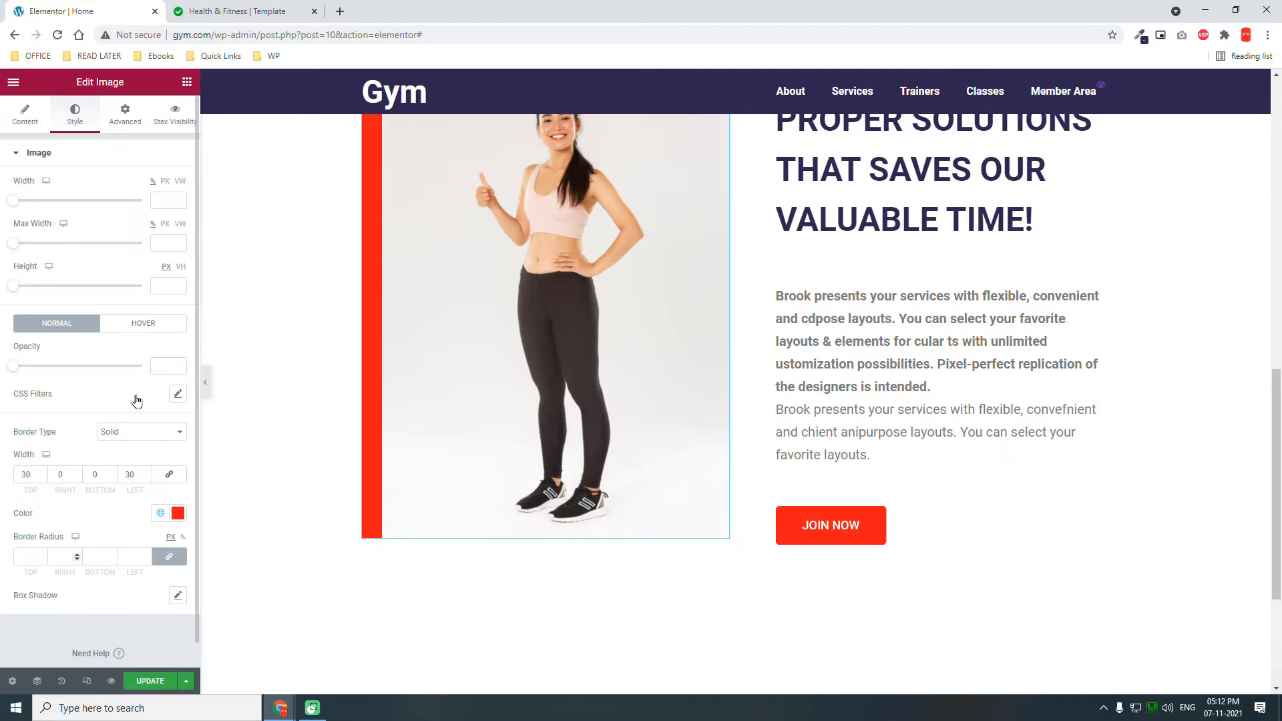
Step: Compare the border with the template's dotted red frame, and set the image's border type to None
click(224, 5)
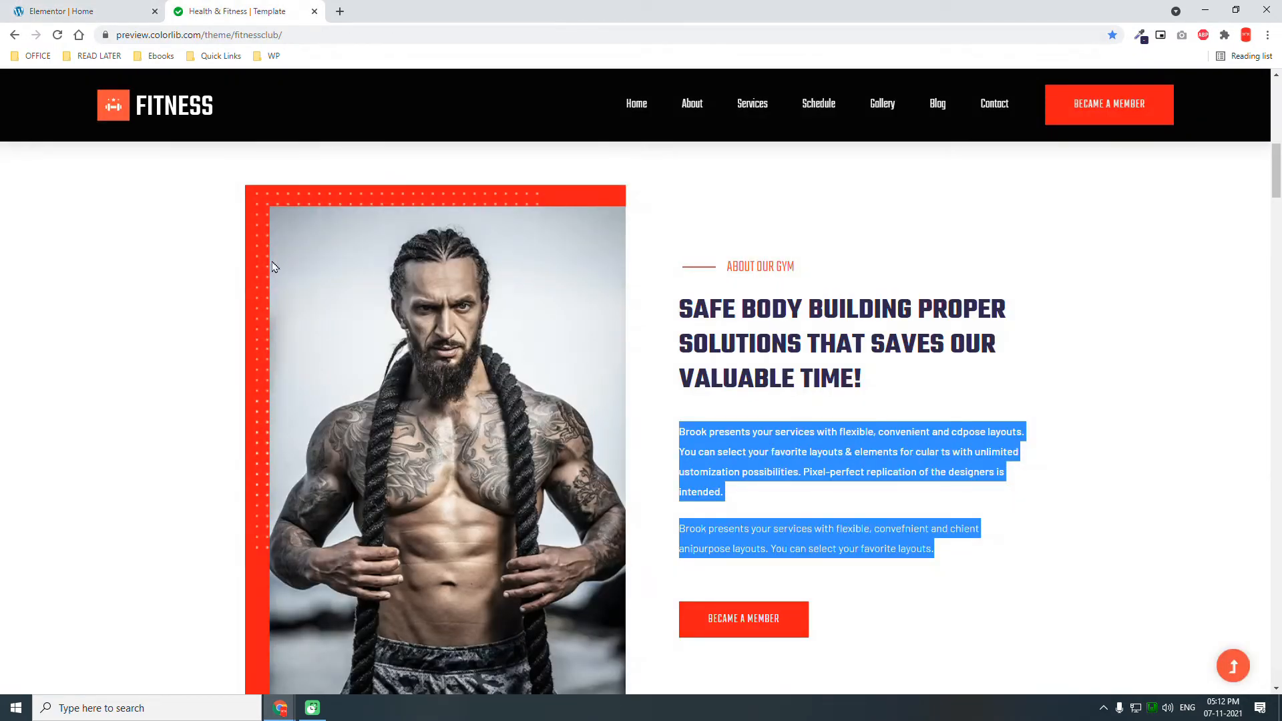
click(130, 9)
click(130, 434)
click(127, 454)
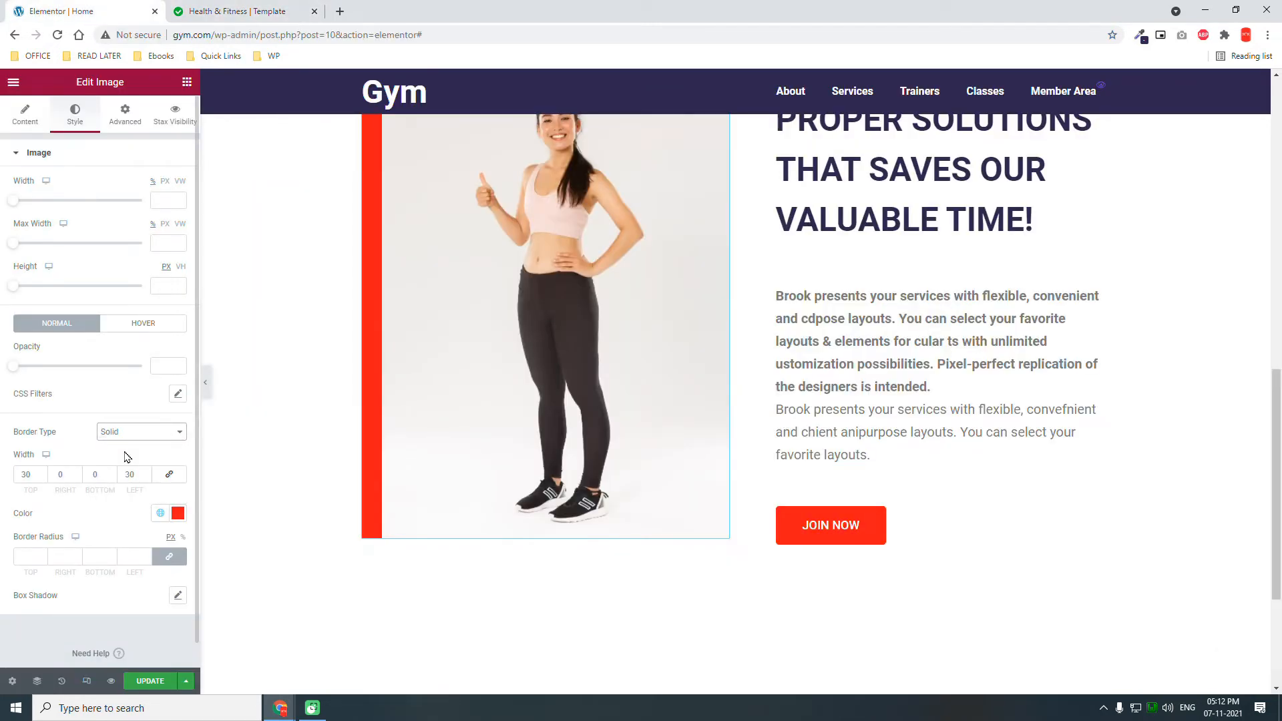
Step: Give the woman's image a classic background using the gym-bg picture from the media library
click(127, 112)
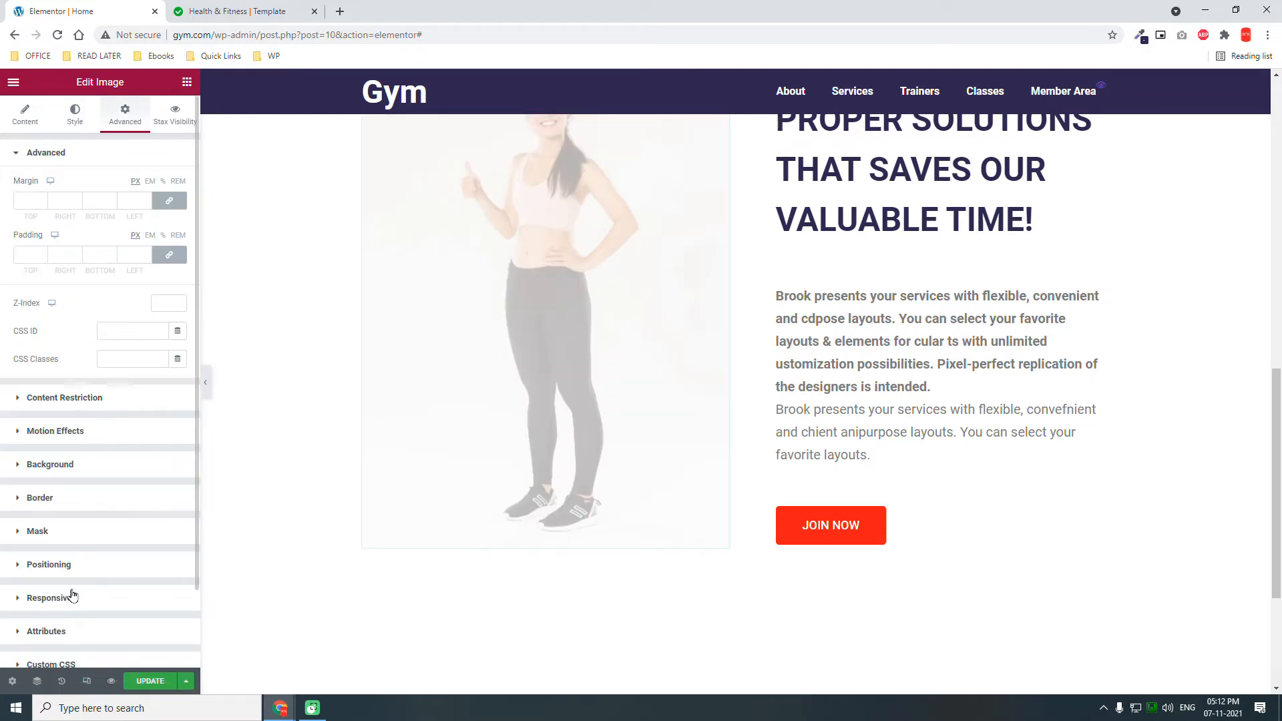
click(60, 465)
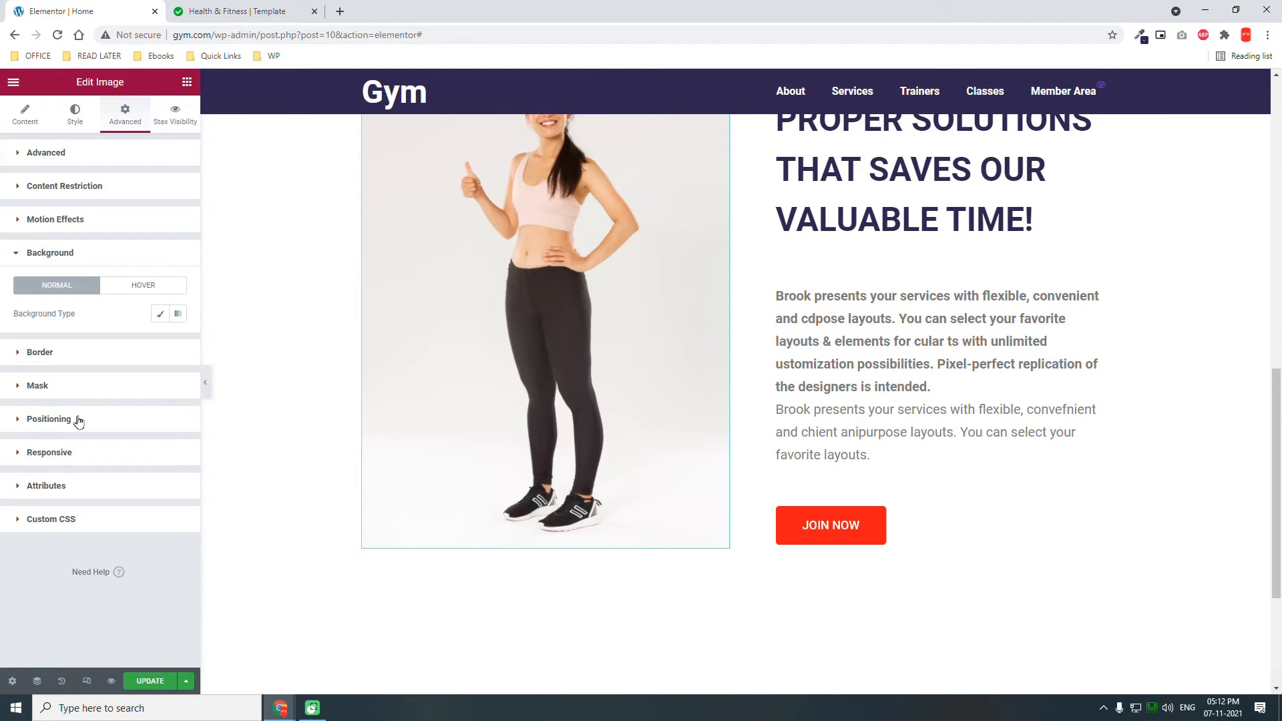
click(160, 314)
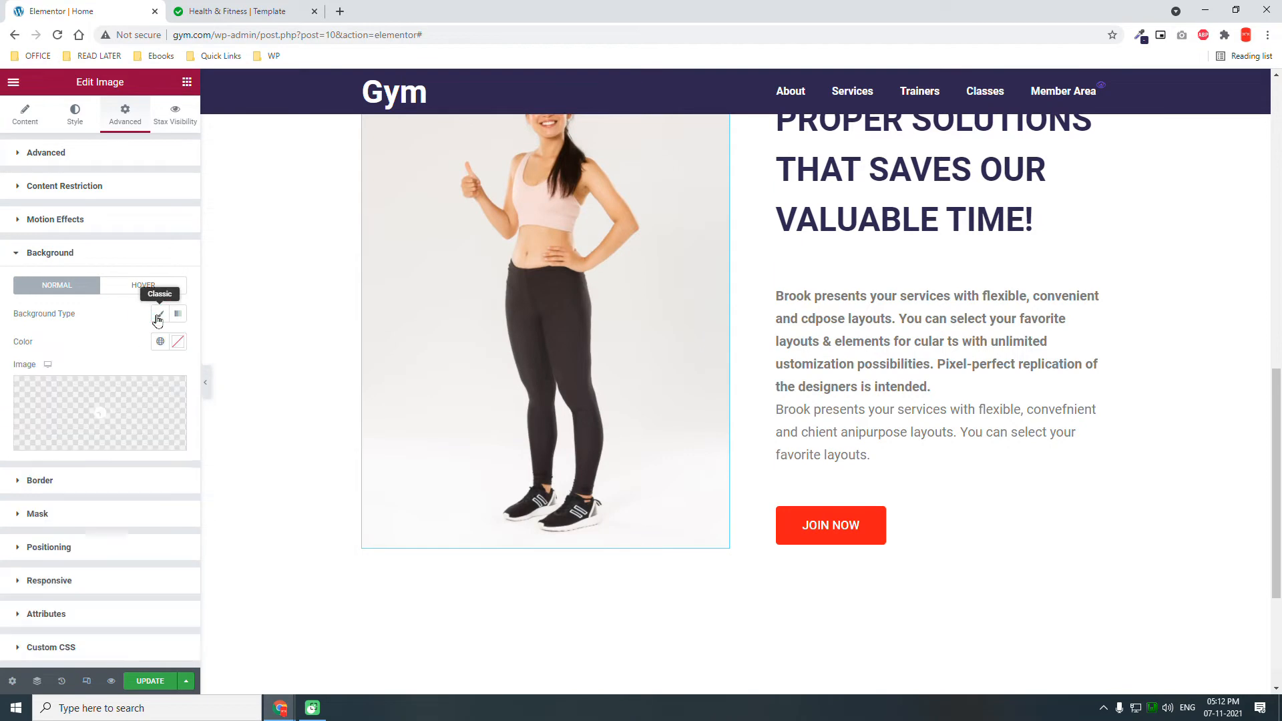
click(130, 401)
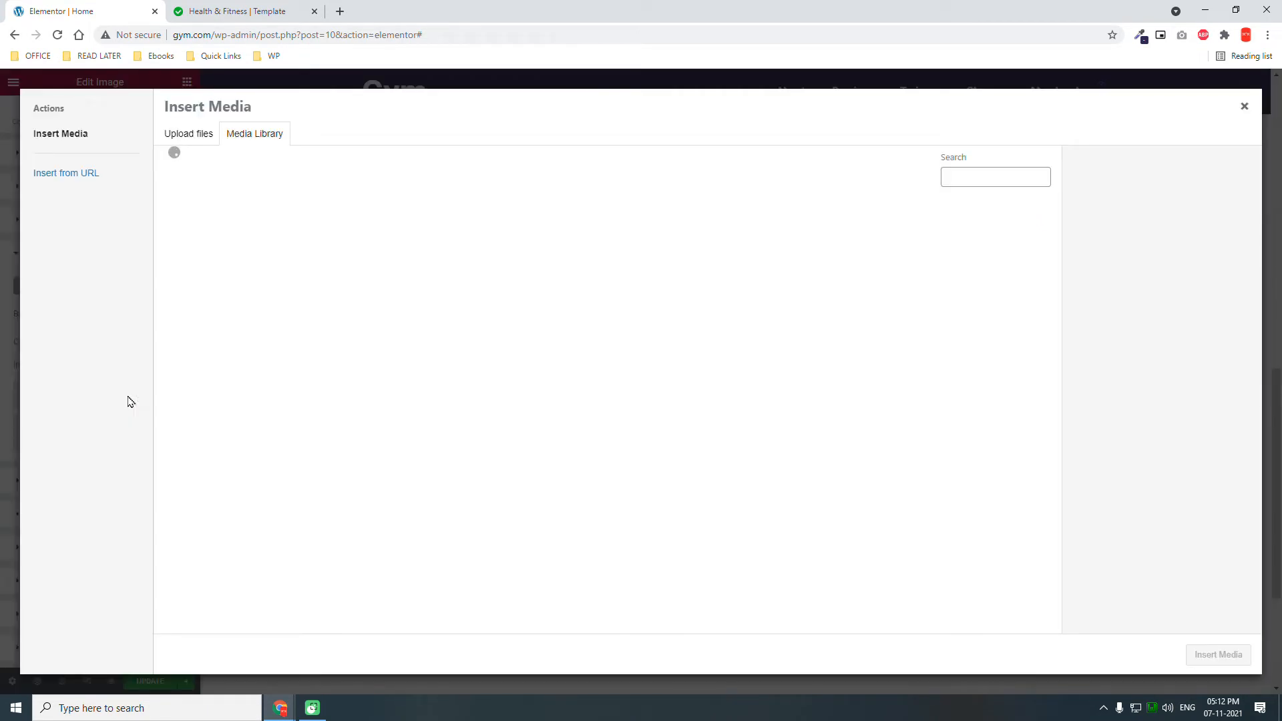
click(317, 258)
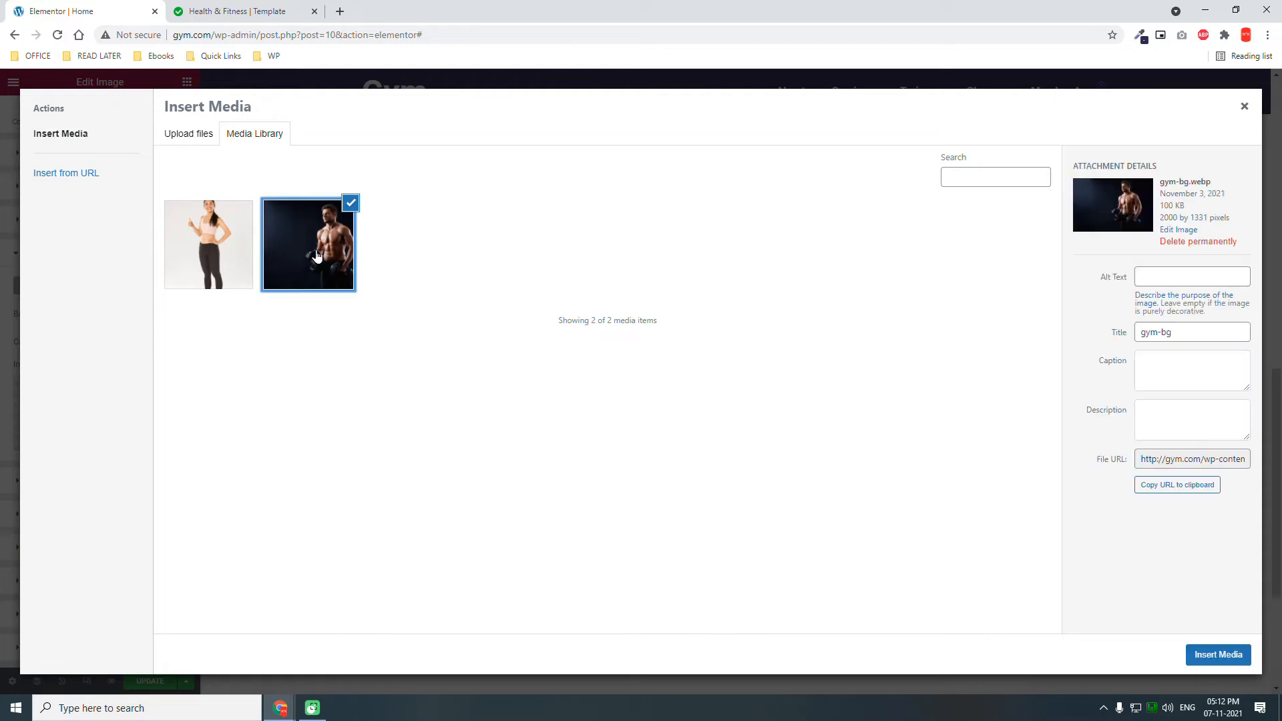
click(1223, 655)
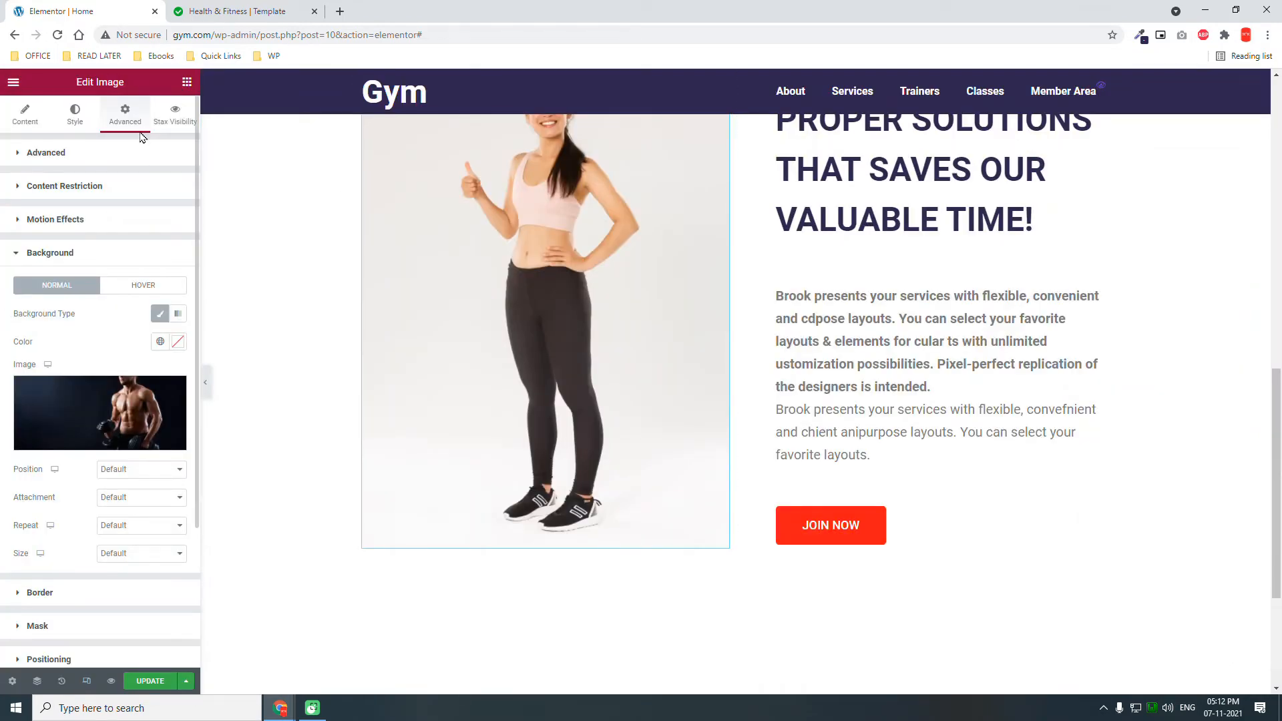
Step: Unlink the image's padding values and set the left and top padding to 30 px
click(99, 158)
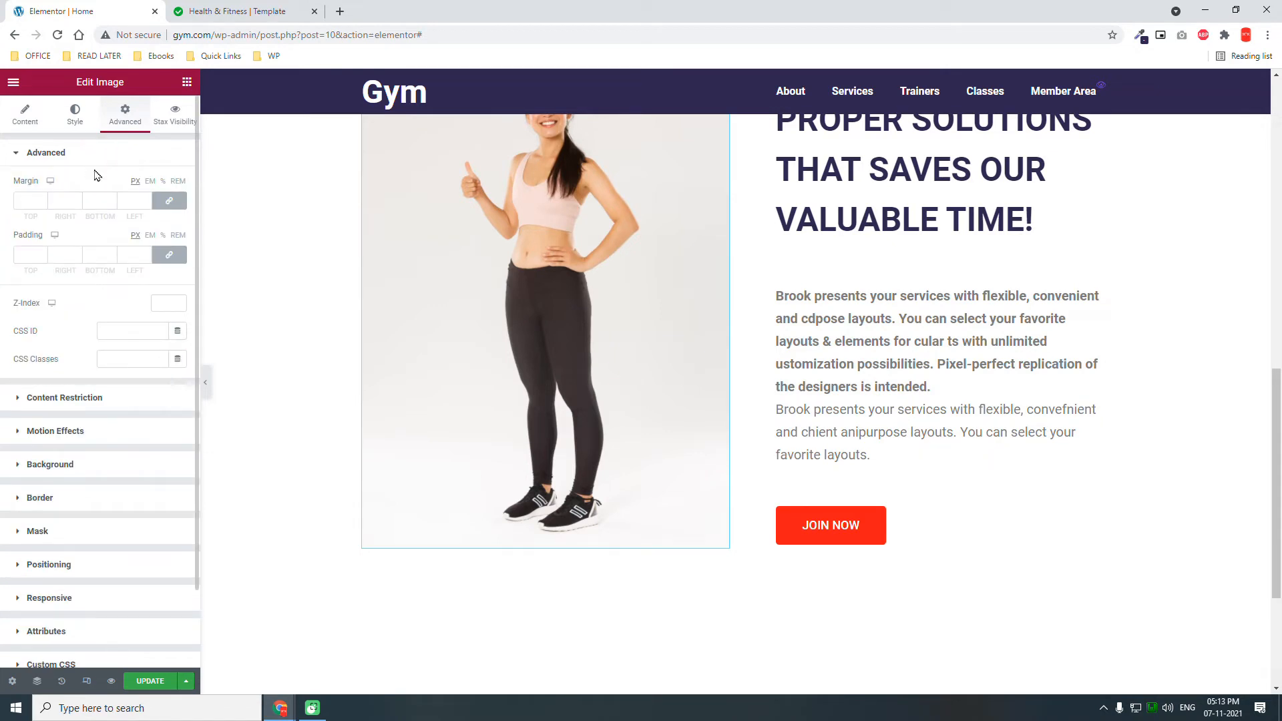
click(169, 255)
click(137, 254)
text(30)
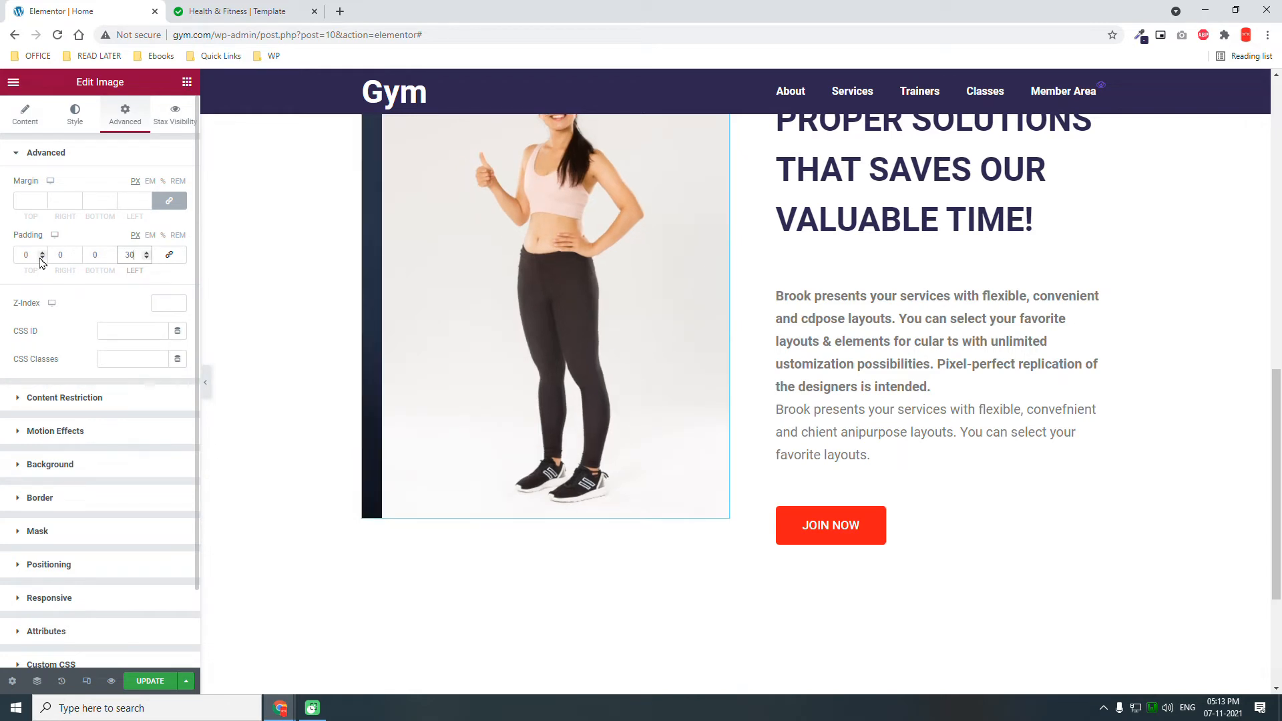
drag(33, 254, 3, 231)
text(30)
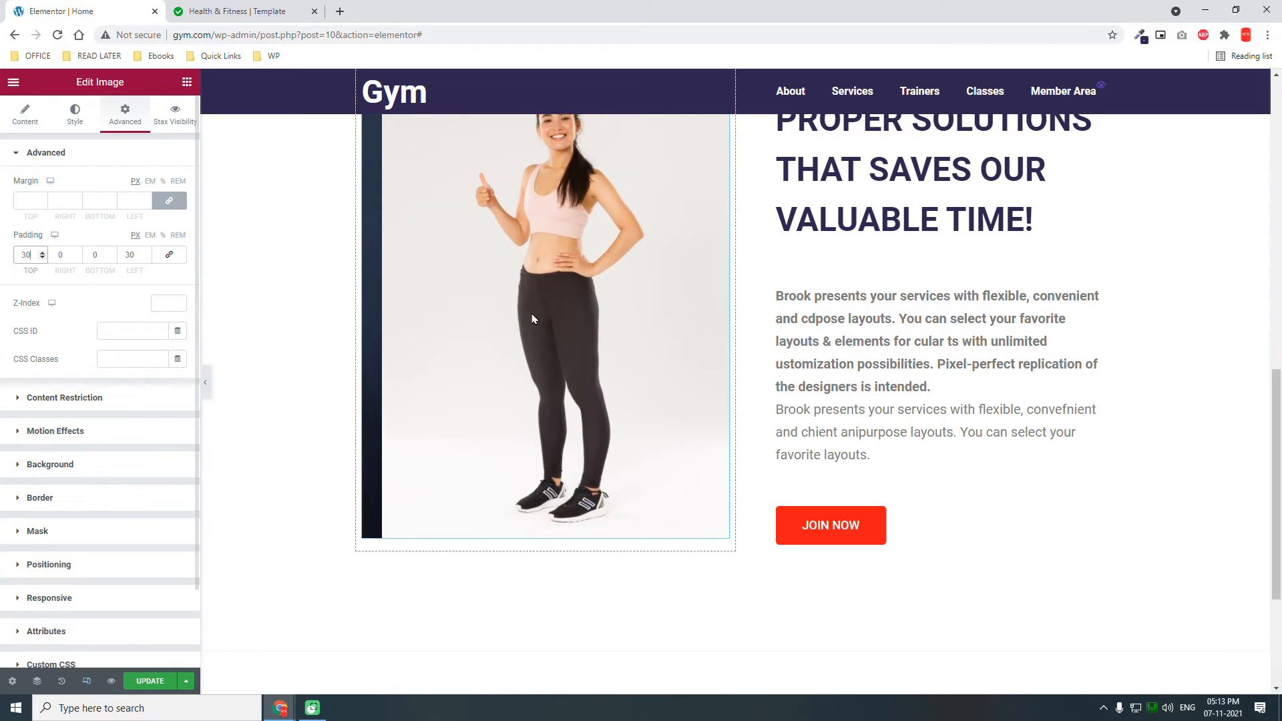
Step: Compare the image's background frame with the dotted red frame around the template's About image
scroll(532, 318, up, 4)
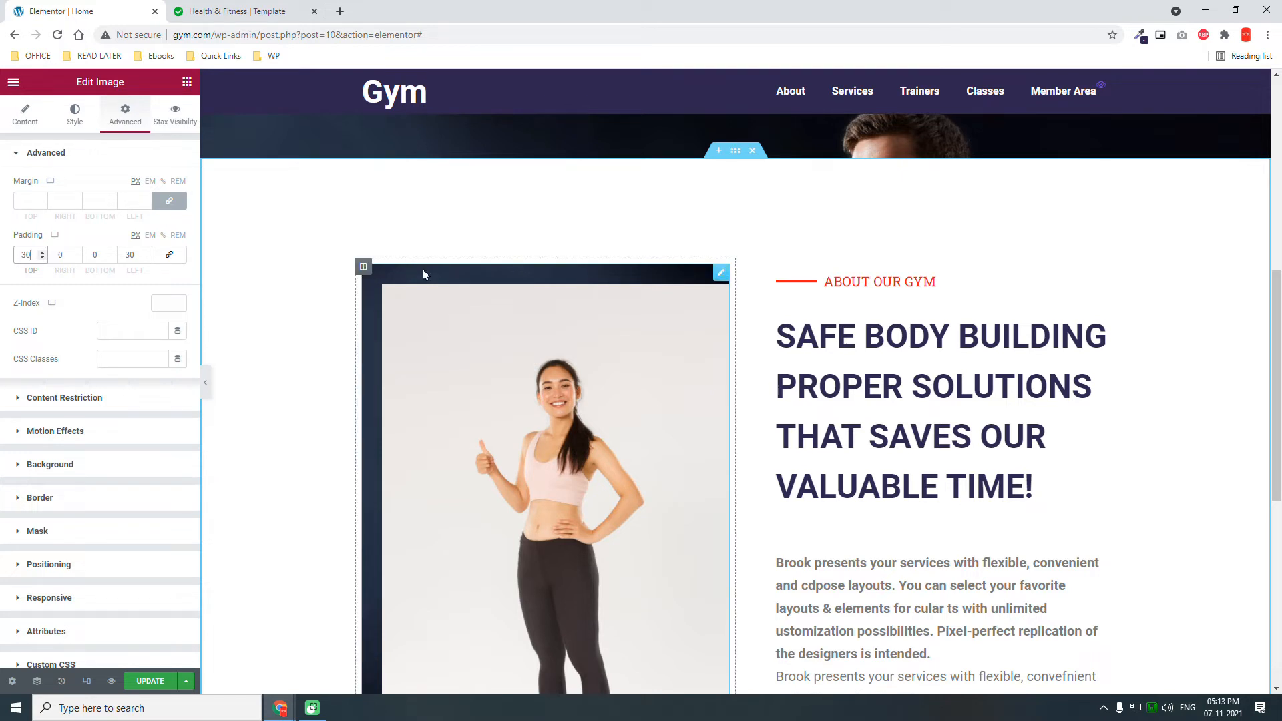
click(227, 10)
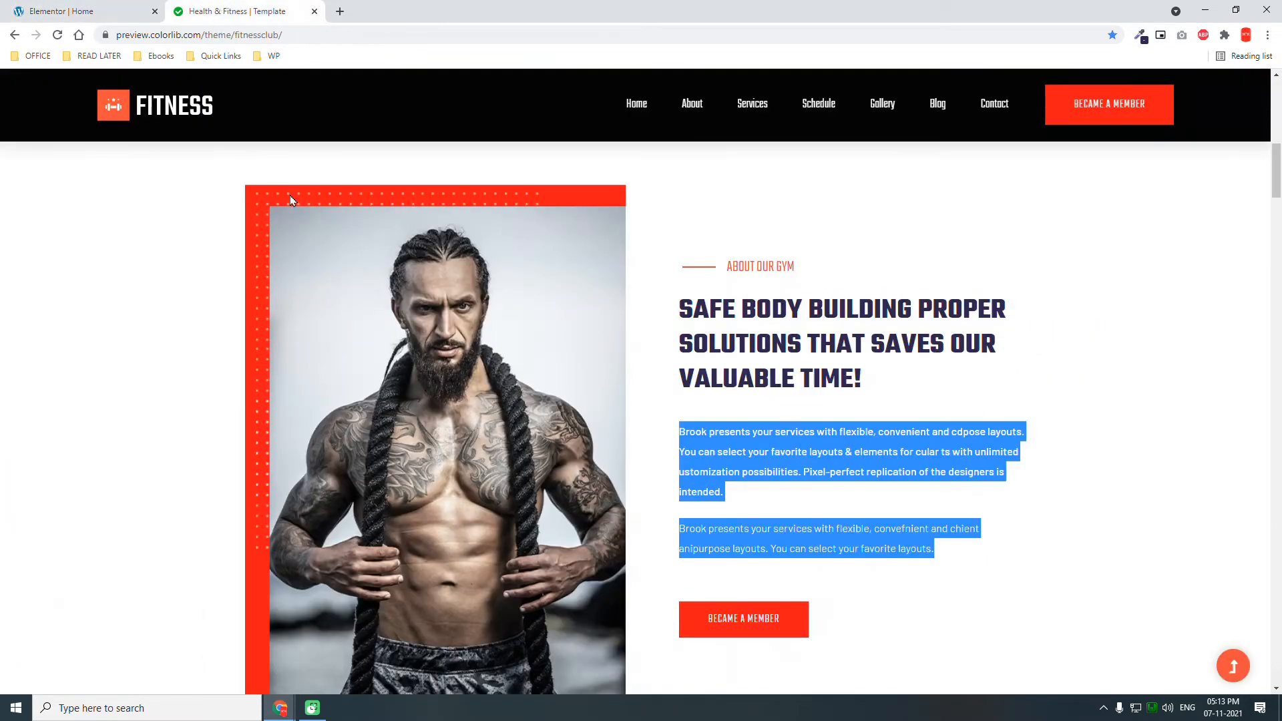
click(42, 9)
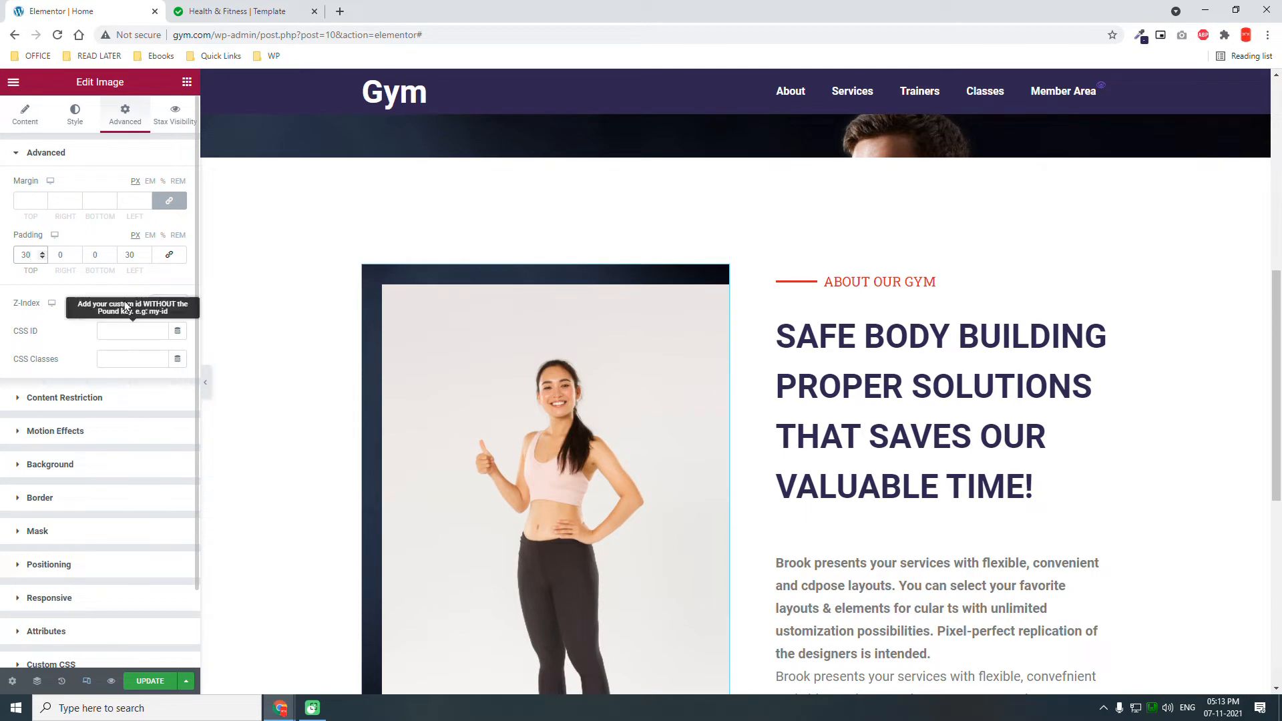
Step: Reset the image's left and top padding to 0 and link the padding values again
drag(138, 253, 99, 252)
text(0)
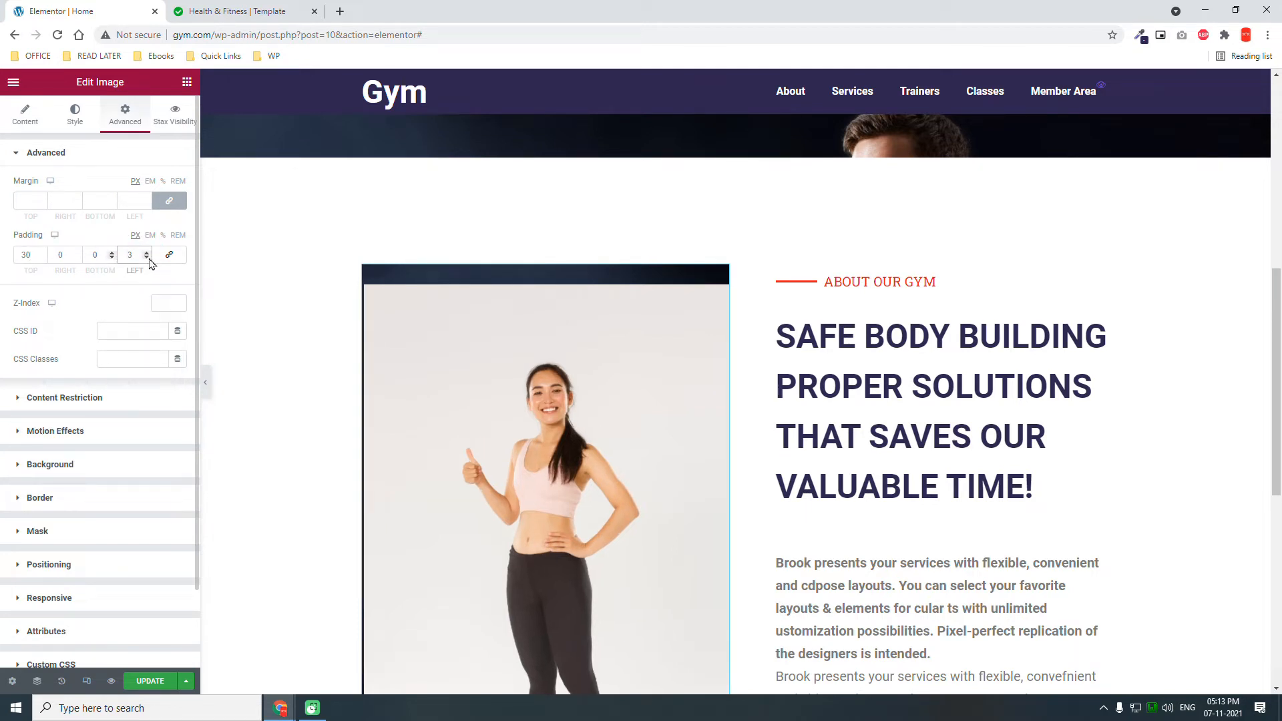
double_click(32, 256)
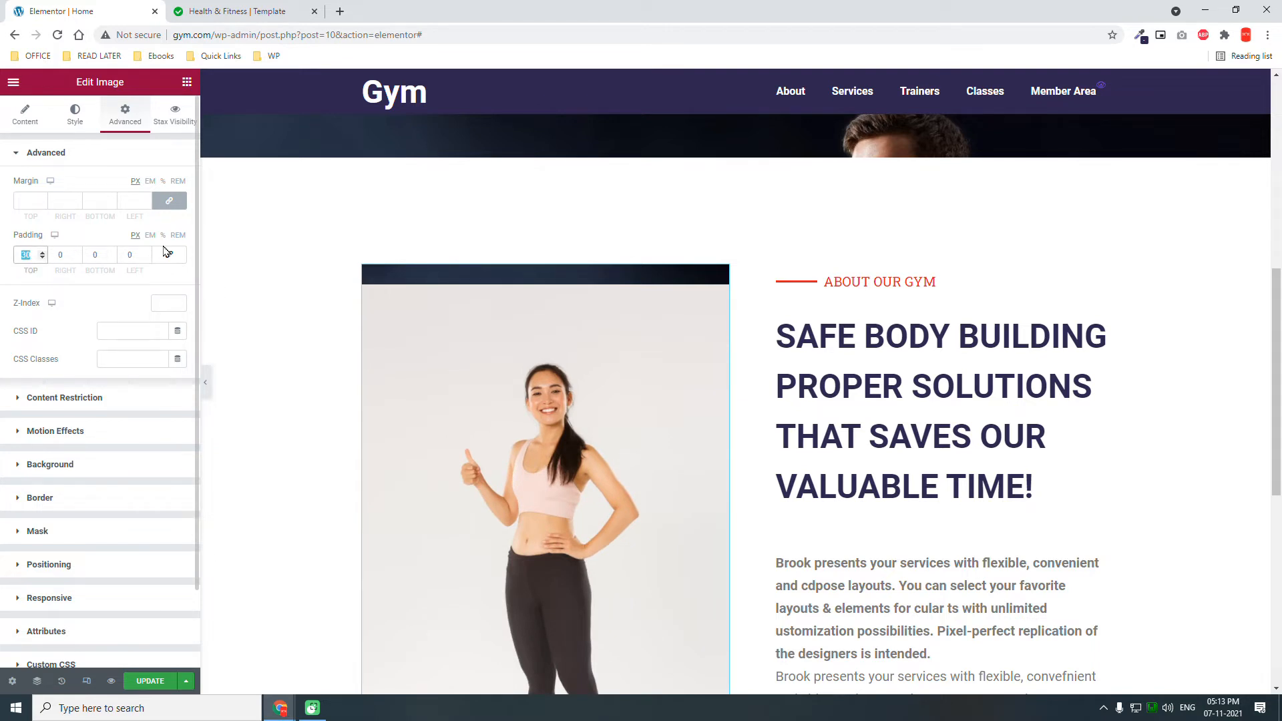
key(BackSpace)
click(168, 255)
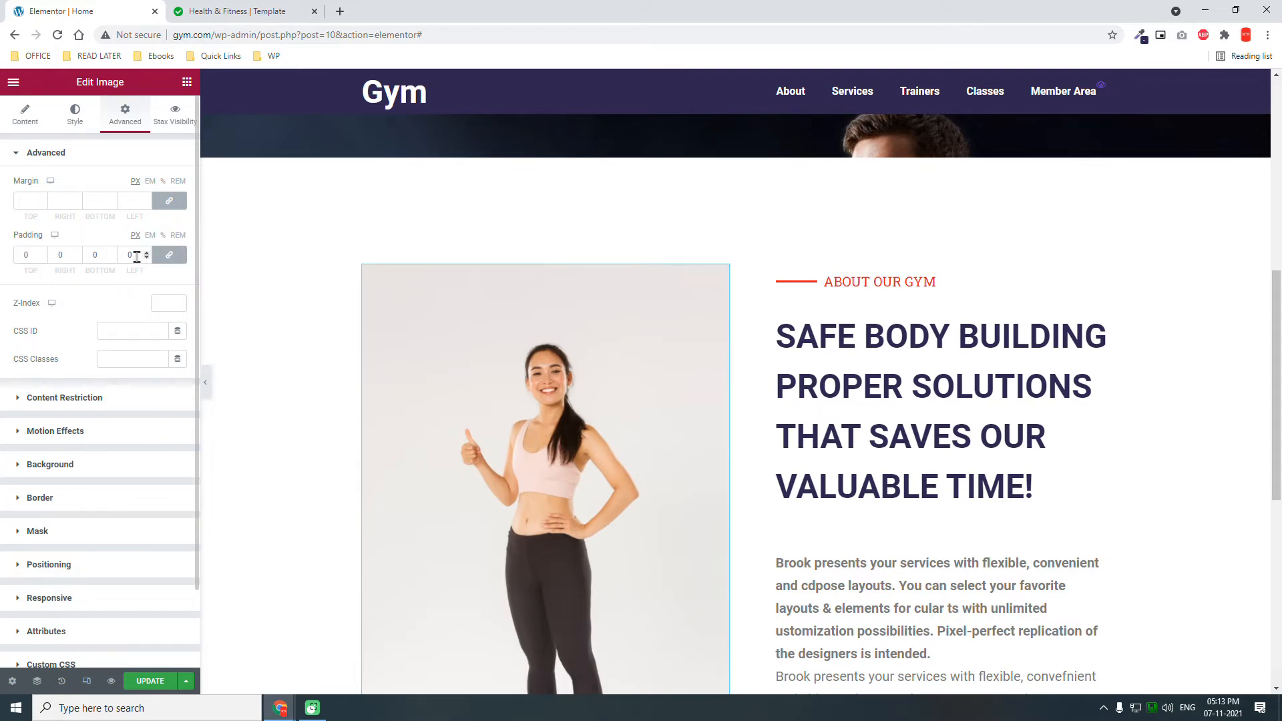
Step: Remove the gym-bg picture and the classic background type from the woman's image
click(59, 467)
click(173, 391)
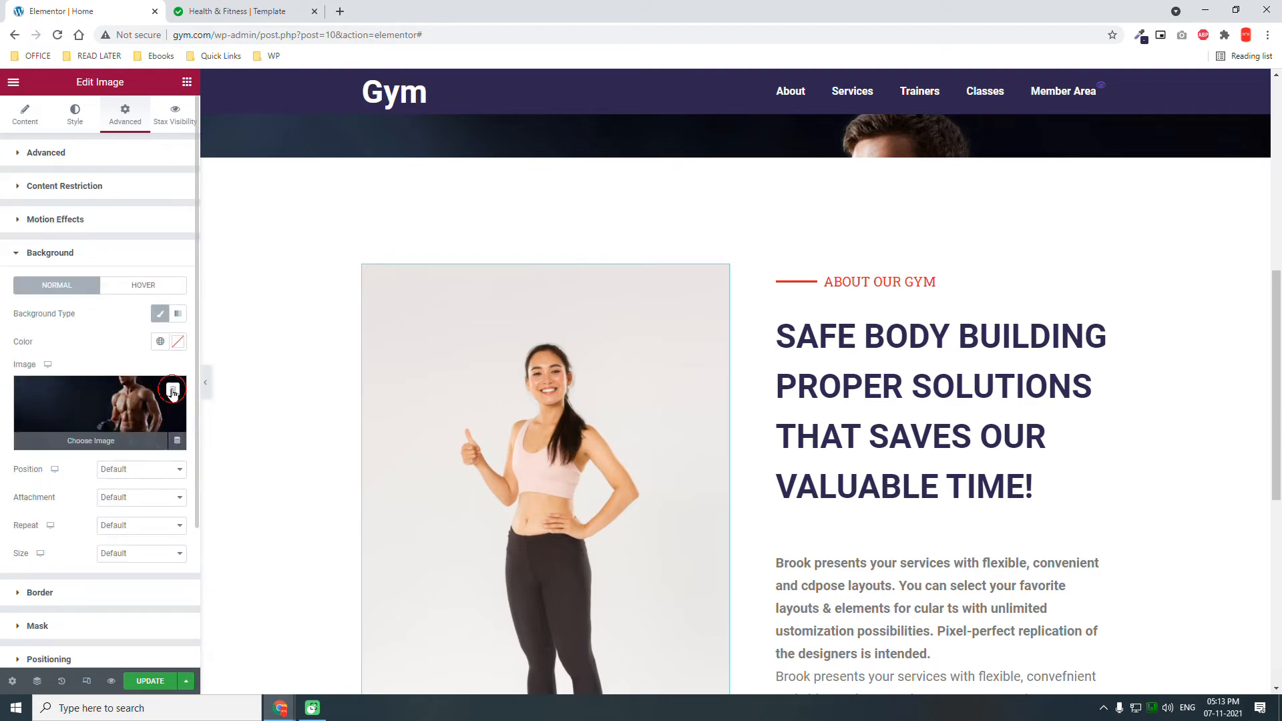
click(160, 313)
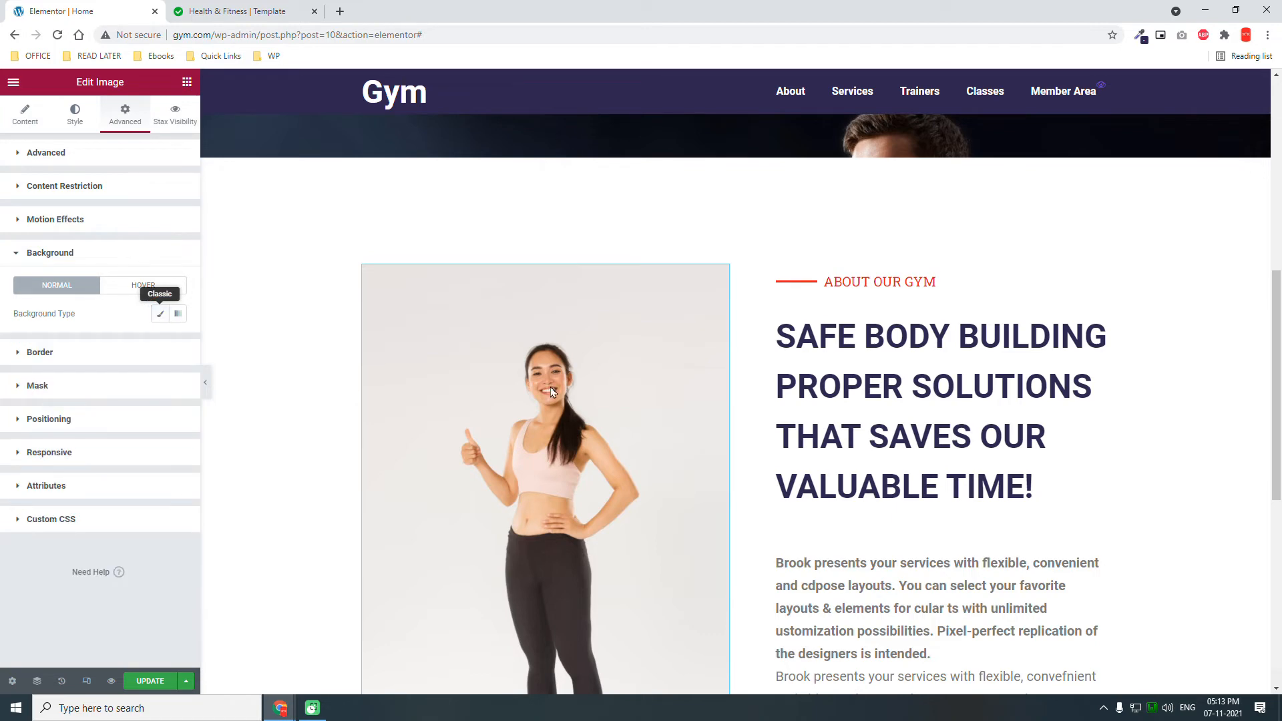
Step: Switch the page to the mobile preview and review the About section's image, heading, text and button
scroll(557, 467, down, 4)
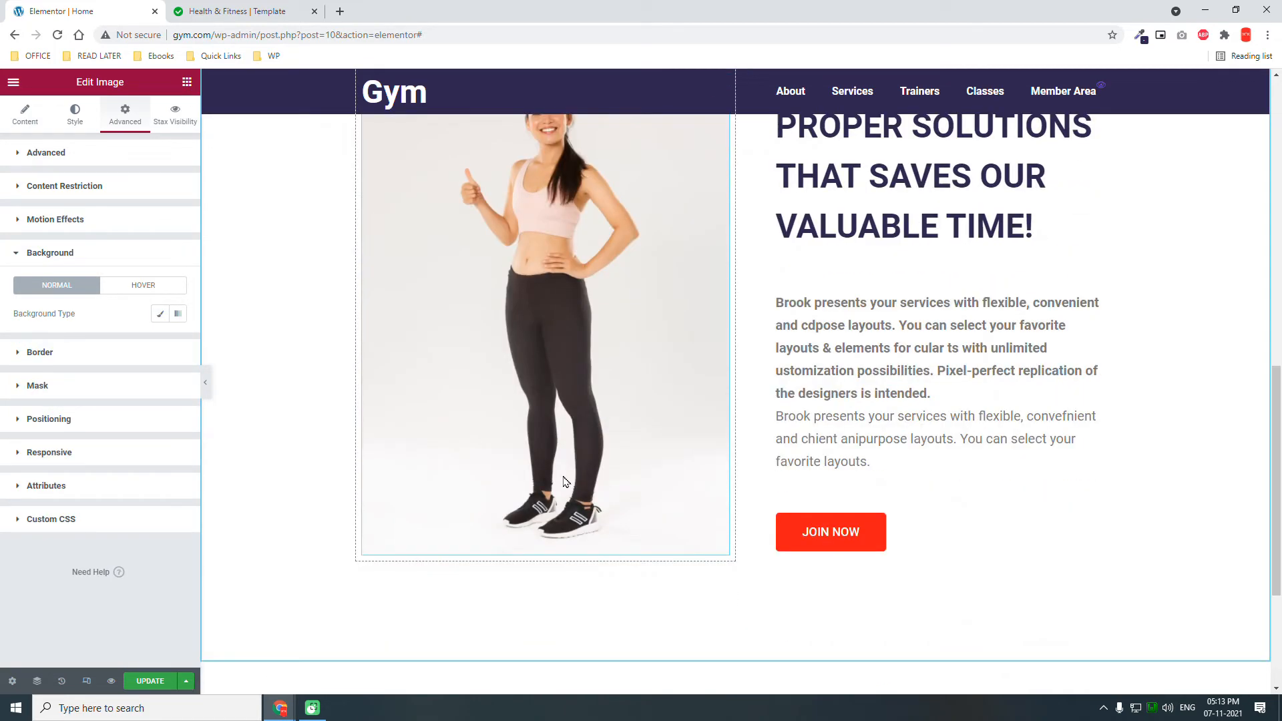
click(86, 679)
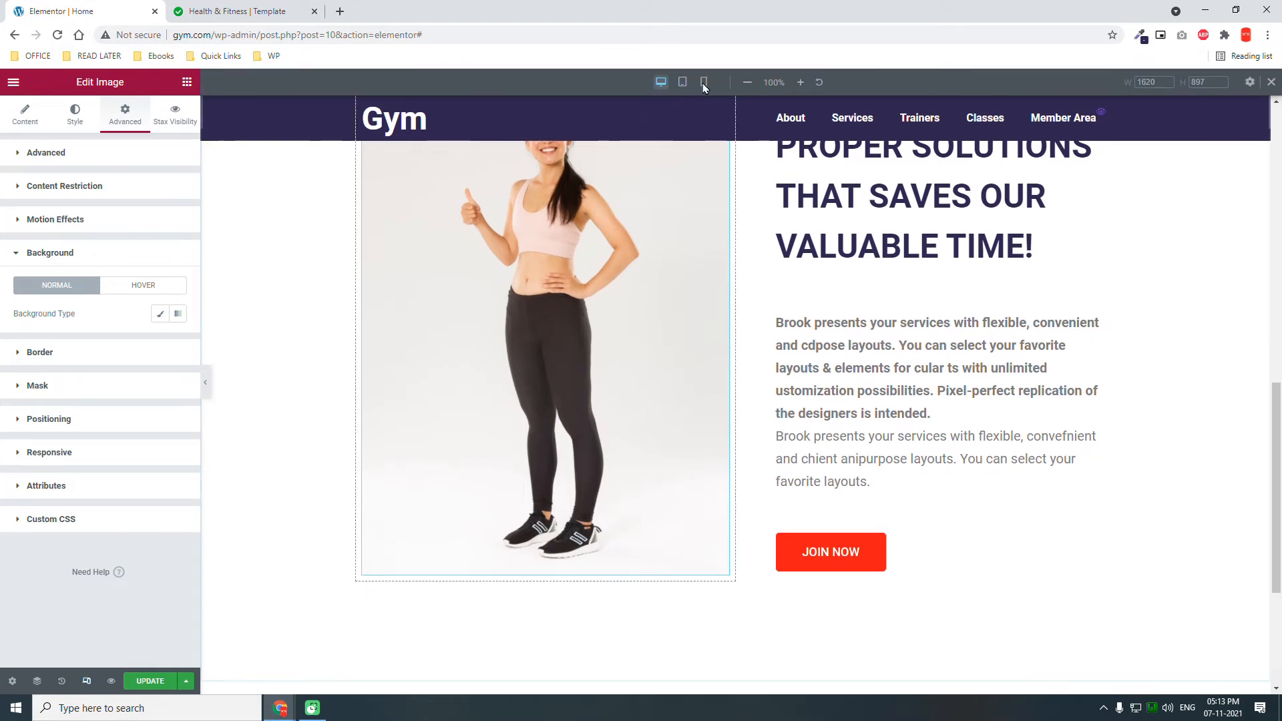
click(705, 82)
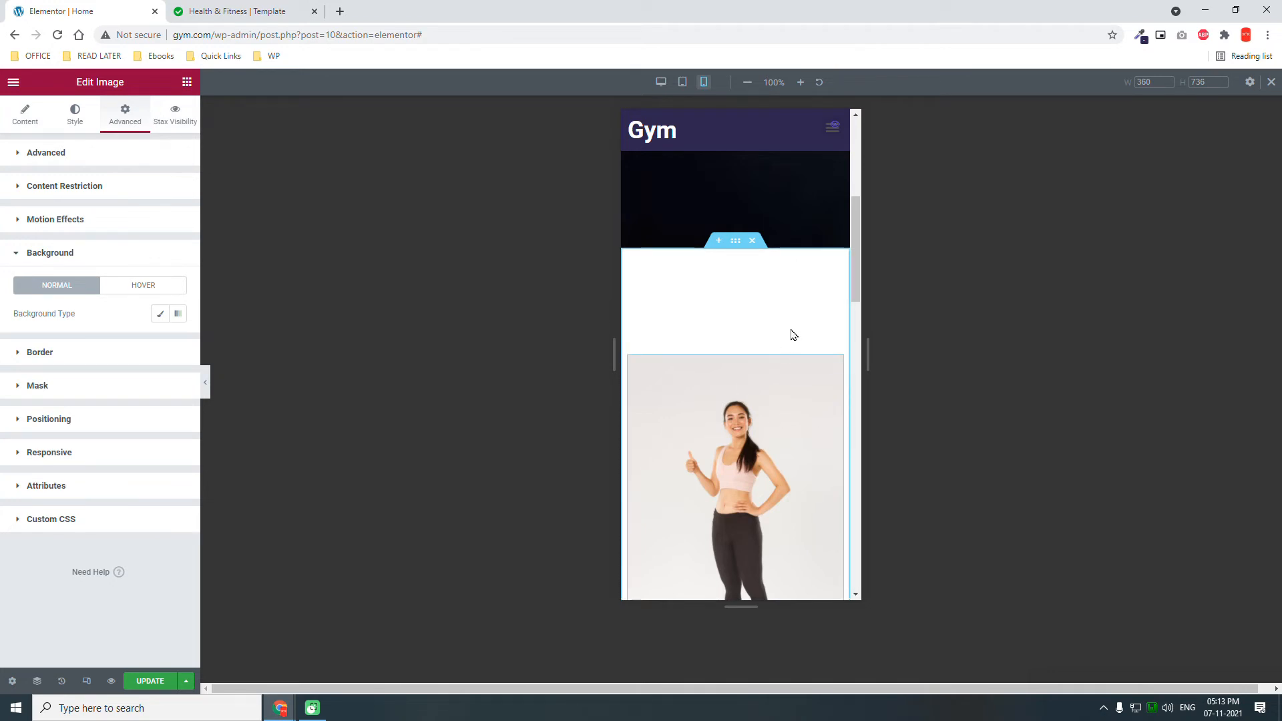
scroll(793, 335, down, 5)
scroll(793, 335, down, 5)
scroll(793, 335, up, 4)
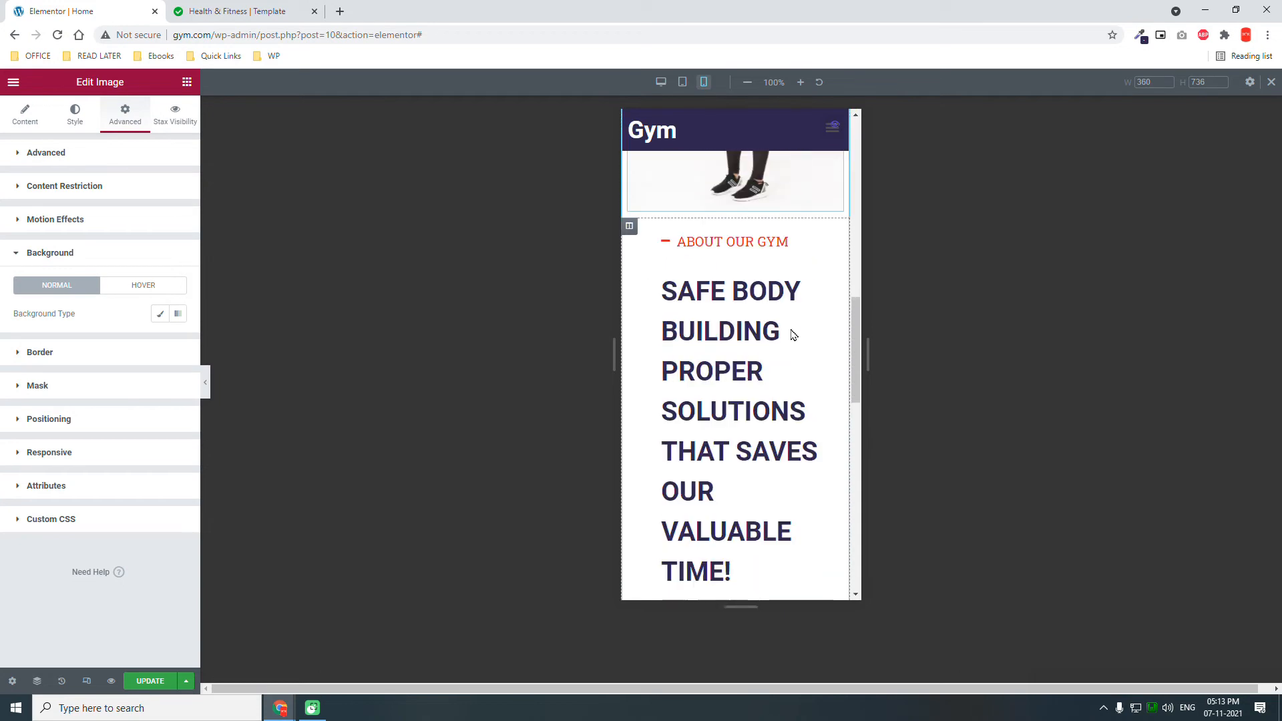
scroll(793, 335, down, 7)
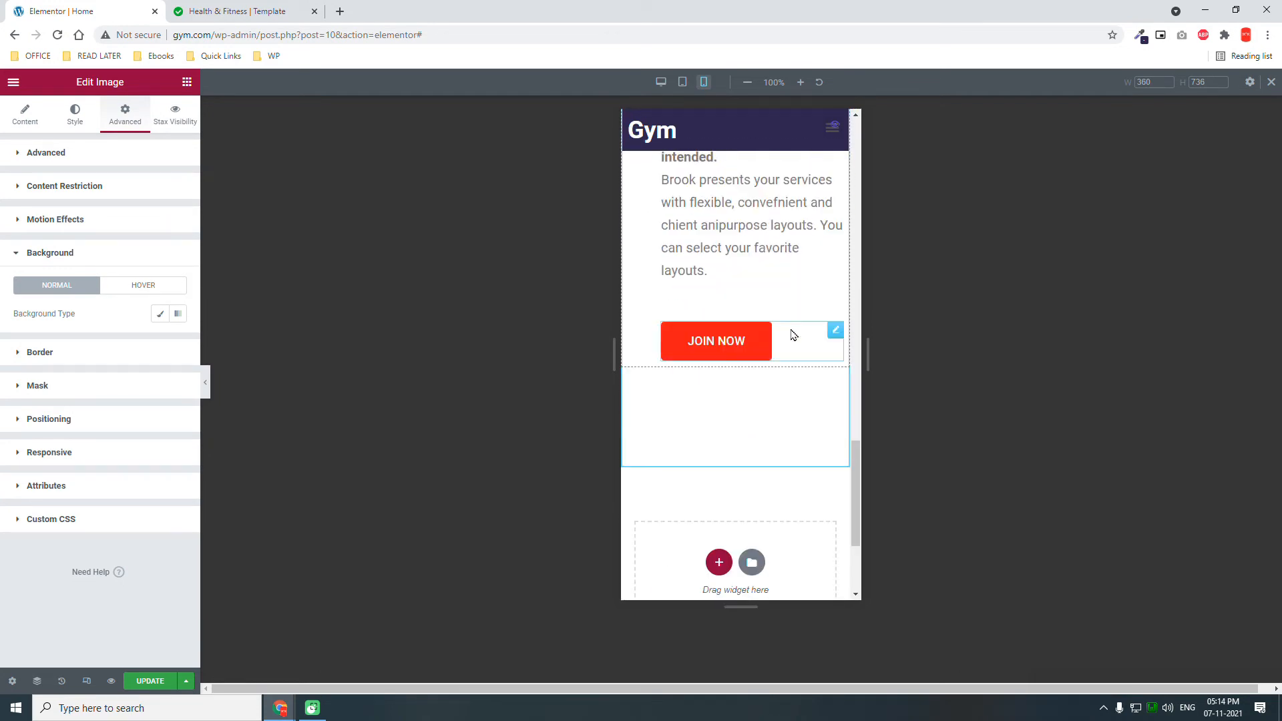
scroll(793, 334, up, 8)
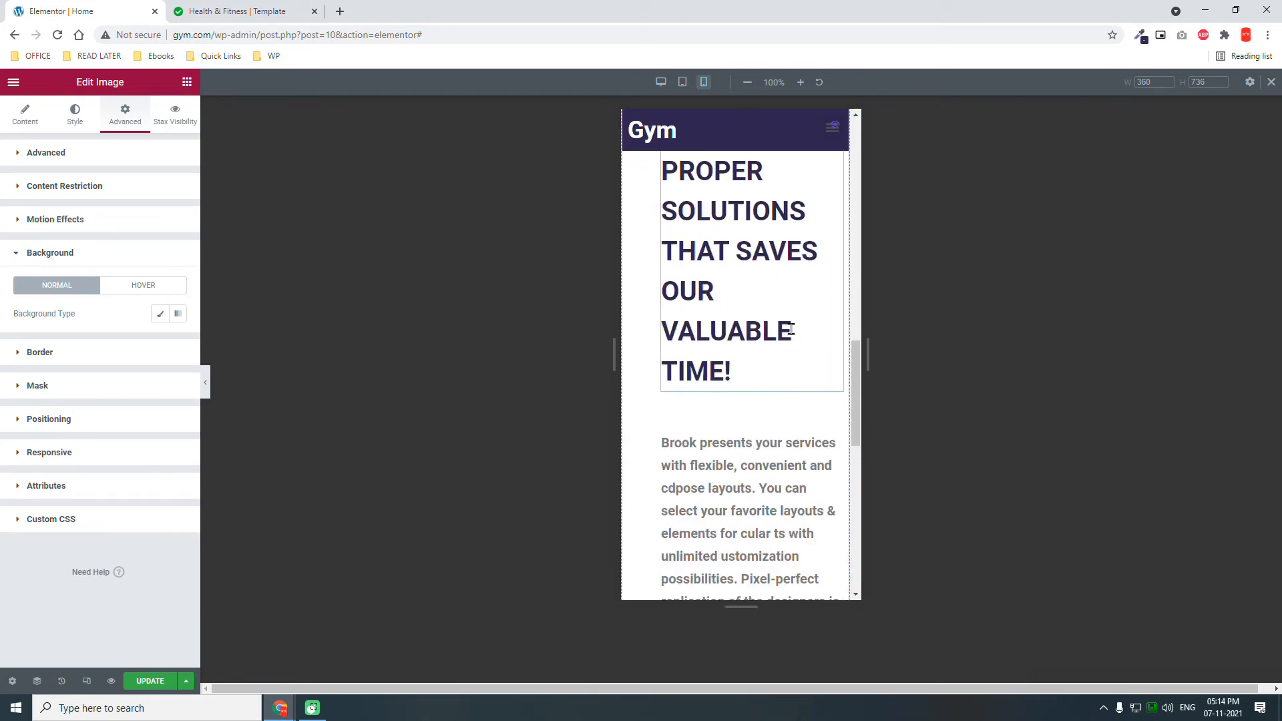
scroll(768, 332, up, 2)
Step: Set the About text column's mobile margin to unlinked values of 0 on all sides and review the section
click(630, 160)
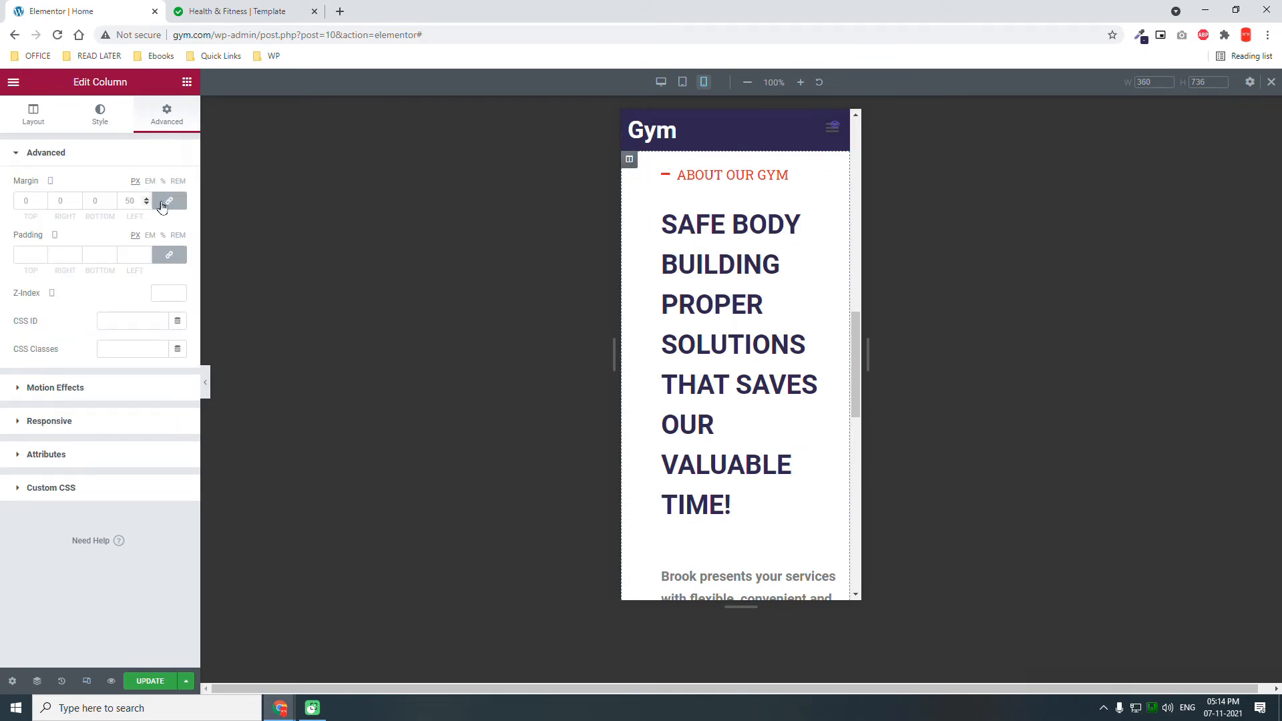
click(169, 201)
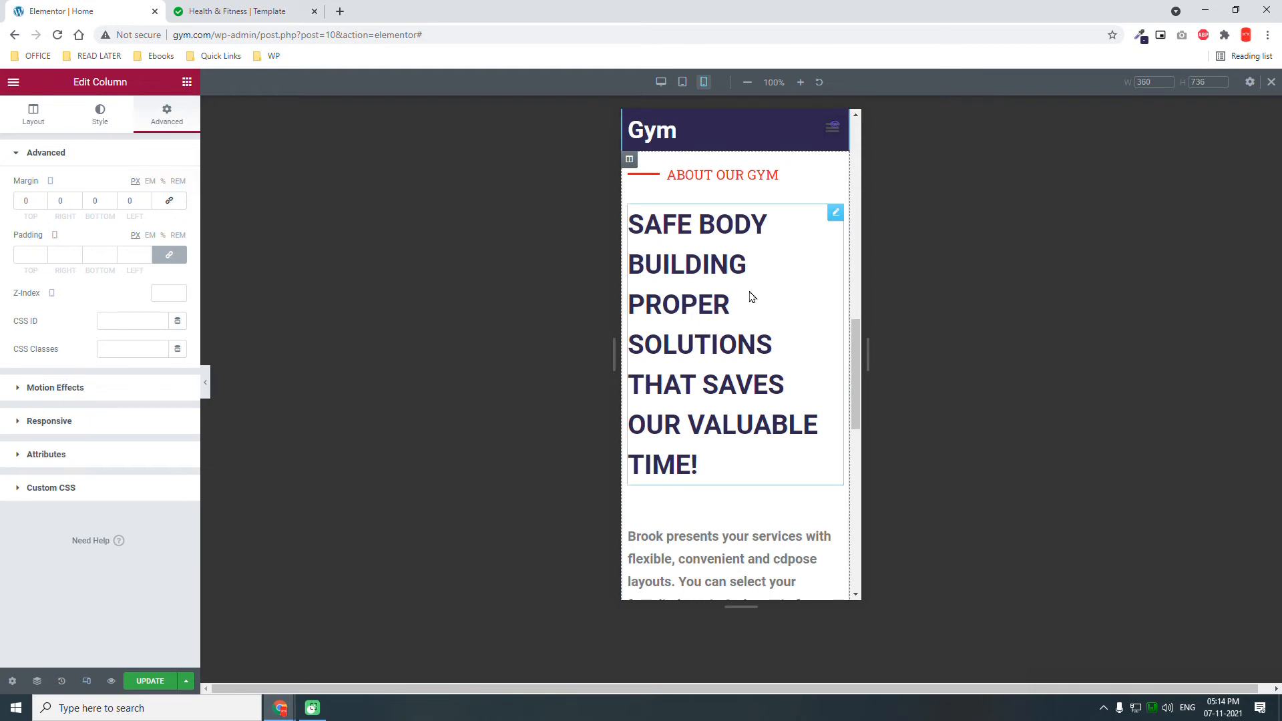
scroll(751, 295, down, 4)
scroll(751, 295, down, 5)
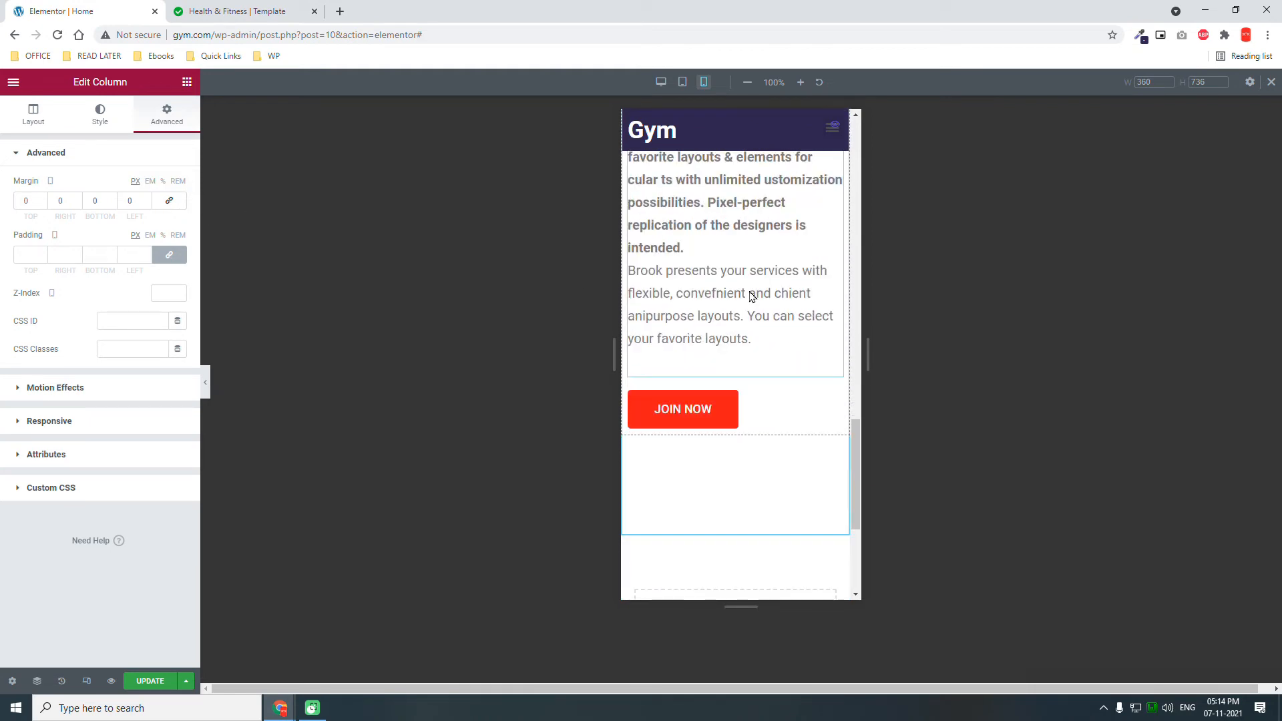
scroll(751, 295, up, 10)
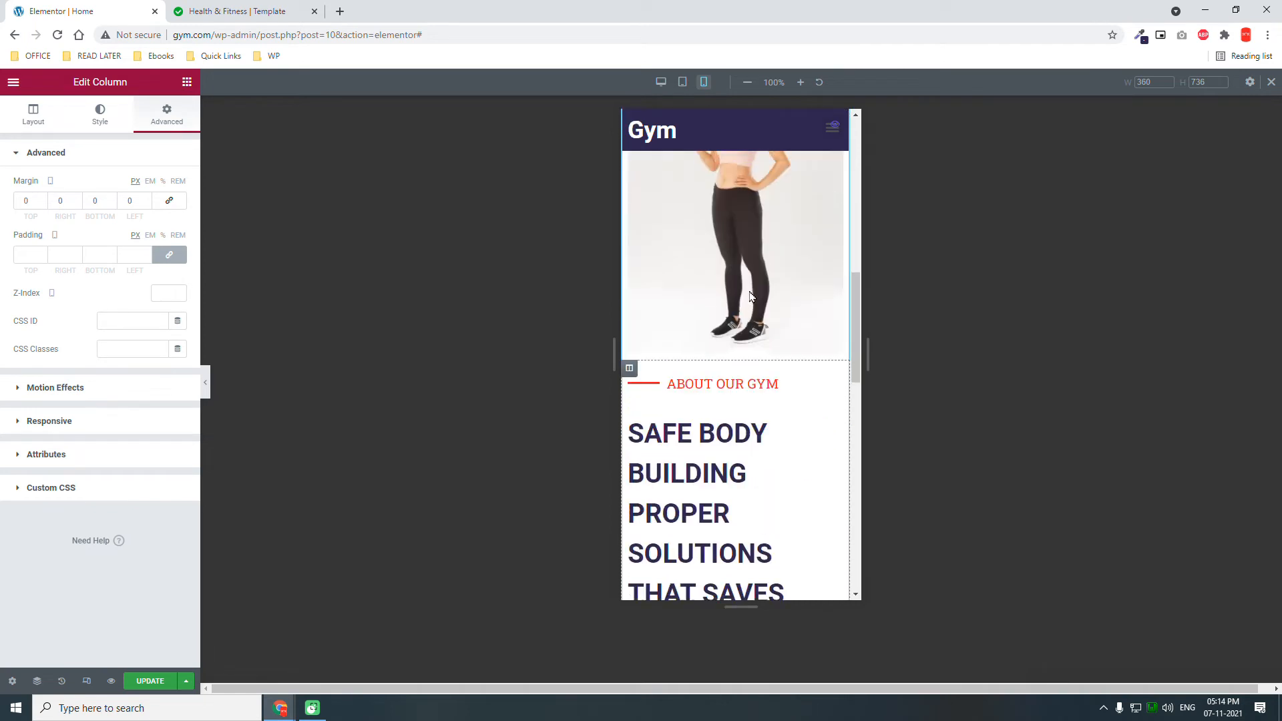
scroll(750, 295, up, 3)
scroll(751, 295, down, 2)
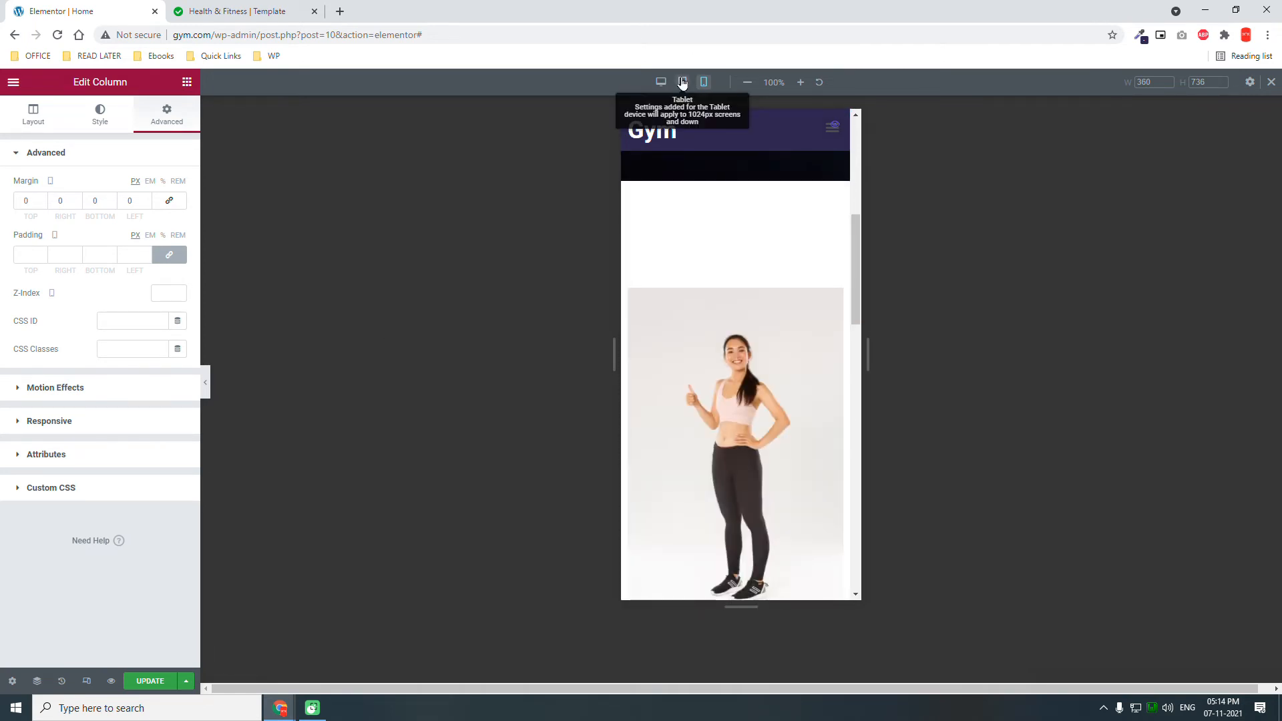
Step: Set the About section's mobile padding to unlinked values of 0 on all sides
scroll(718, 238, up, 2)
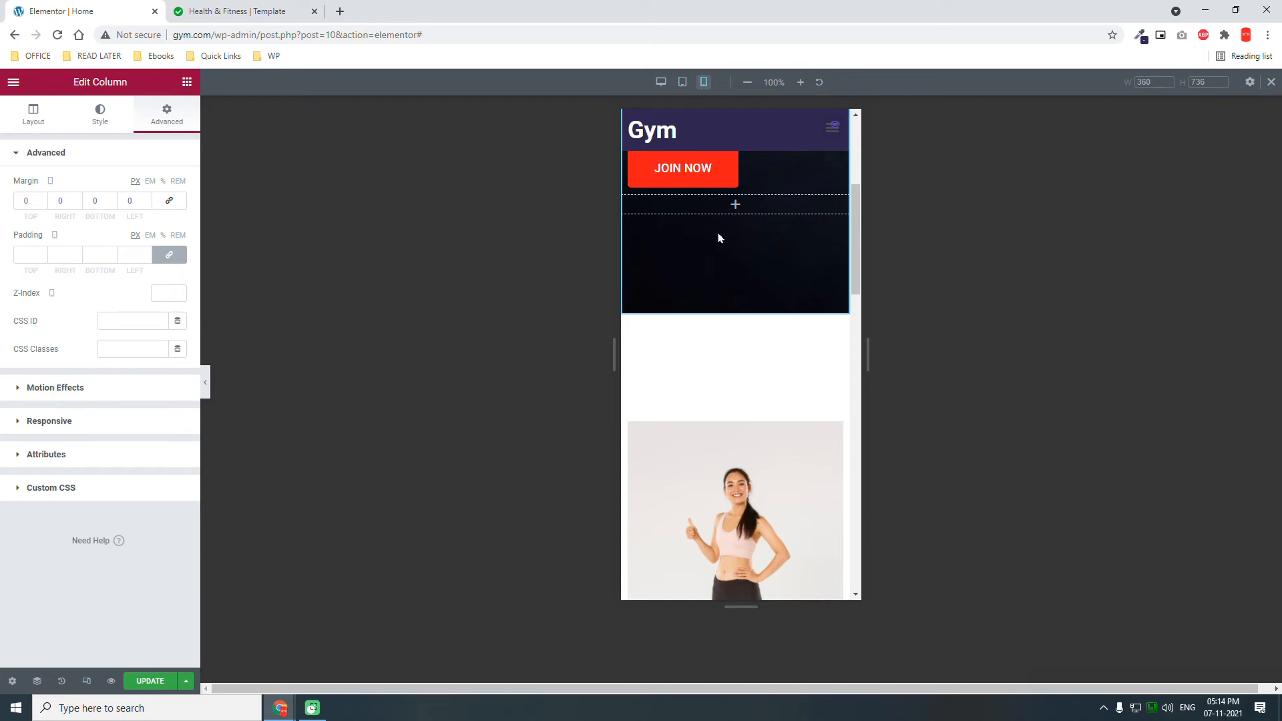
mouse_move(705, 379)
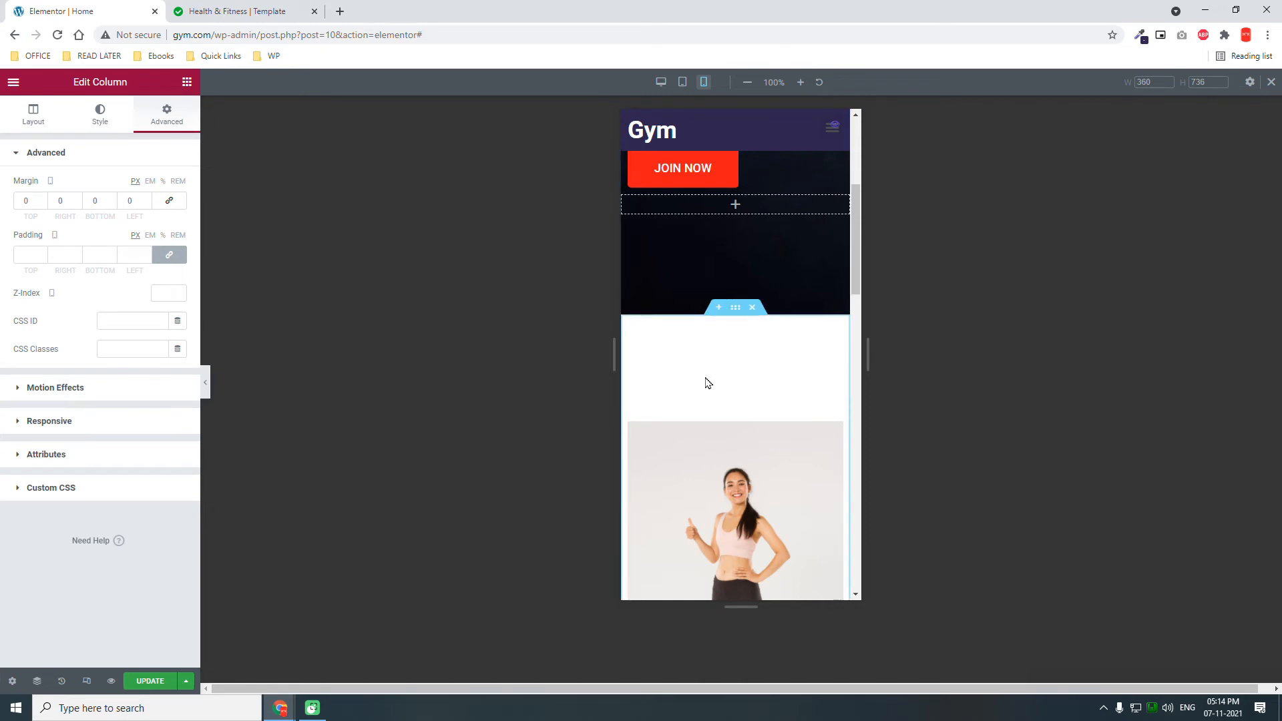
click(735, 308)
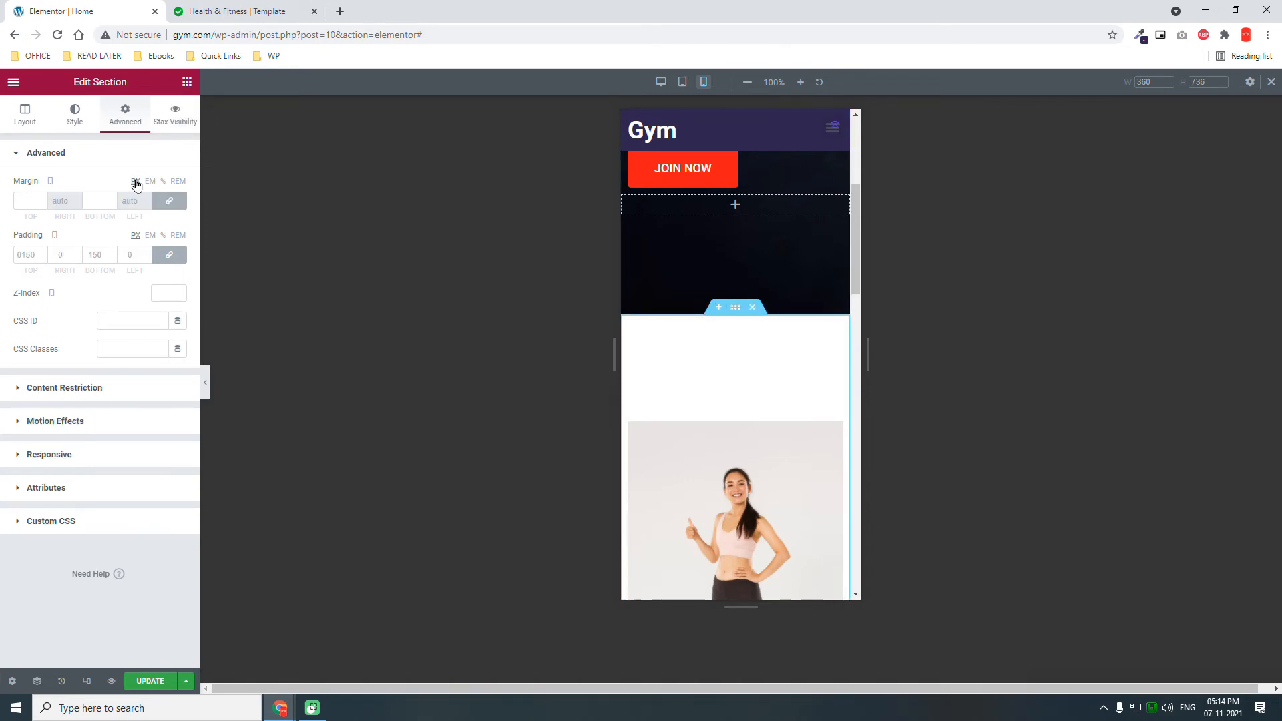
click(165, 259)
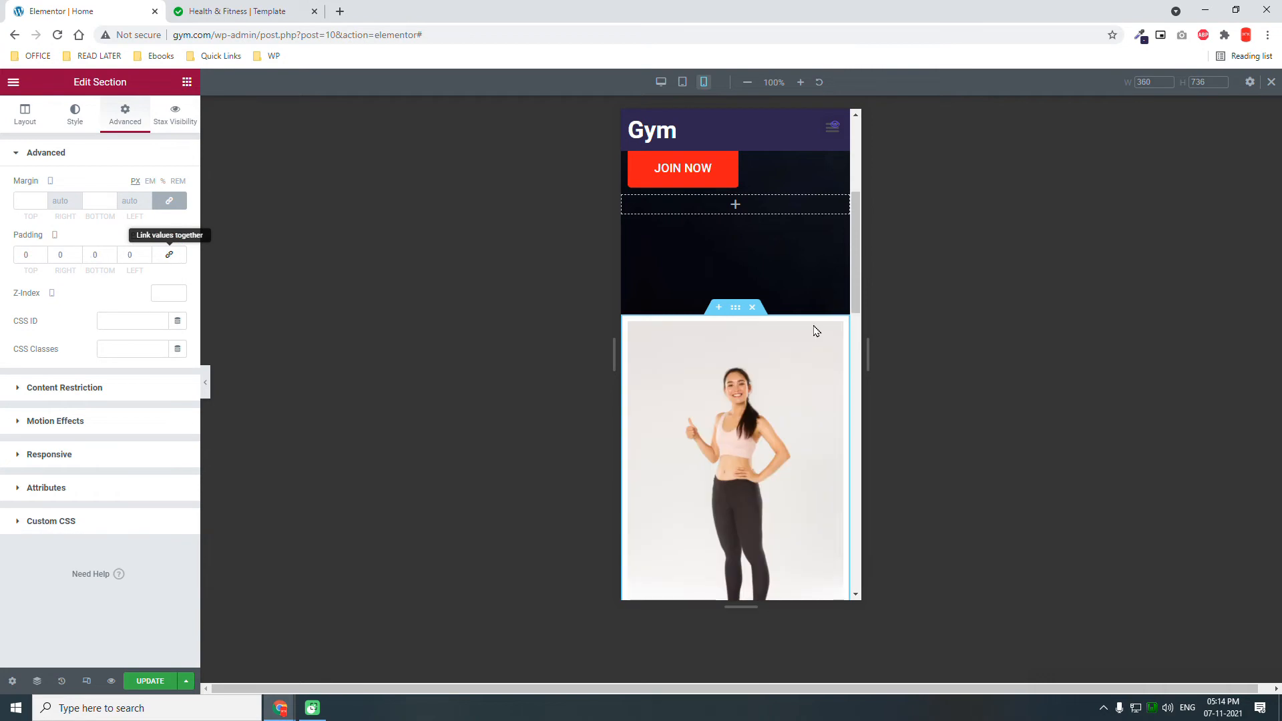
Step: Set the About section's mobile bottom padding to 50 px
scroll(807, 327, down, 8)
scroll(804, 327, down, 4)
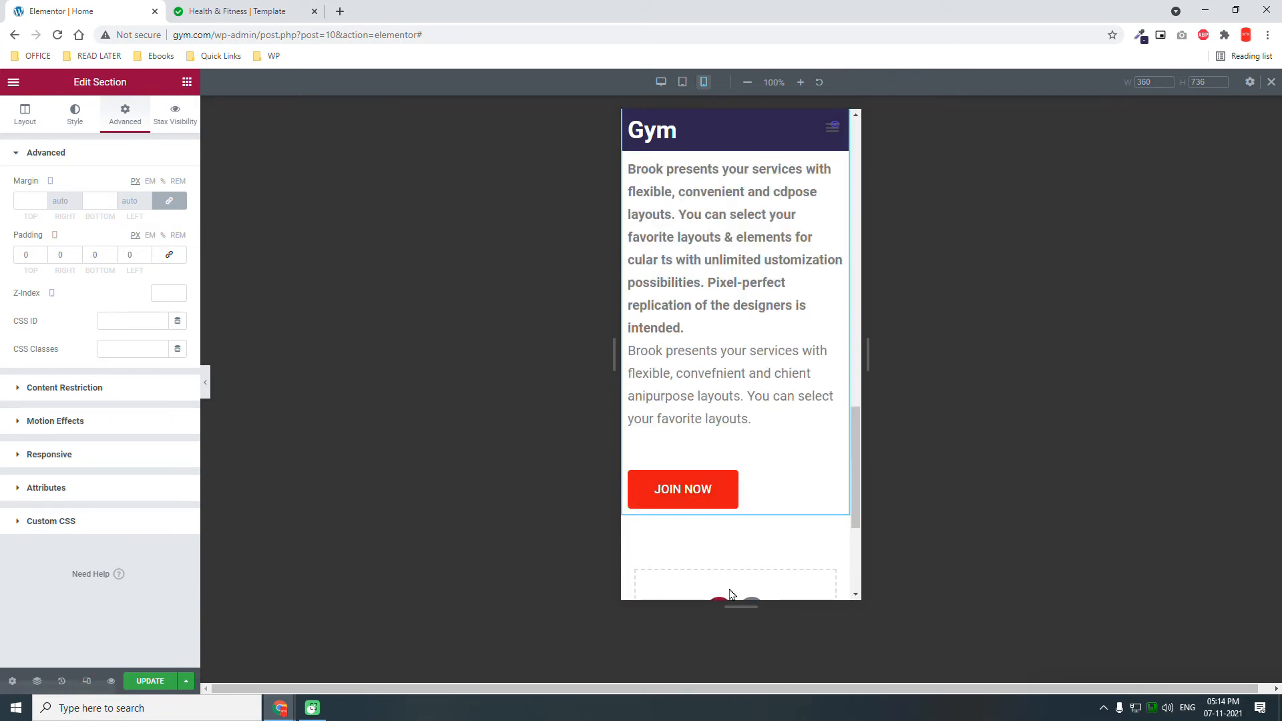
scroll(725, 484, down, 1)
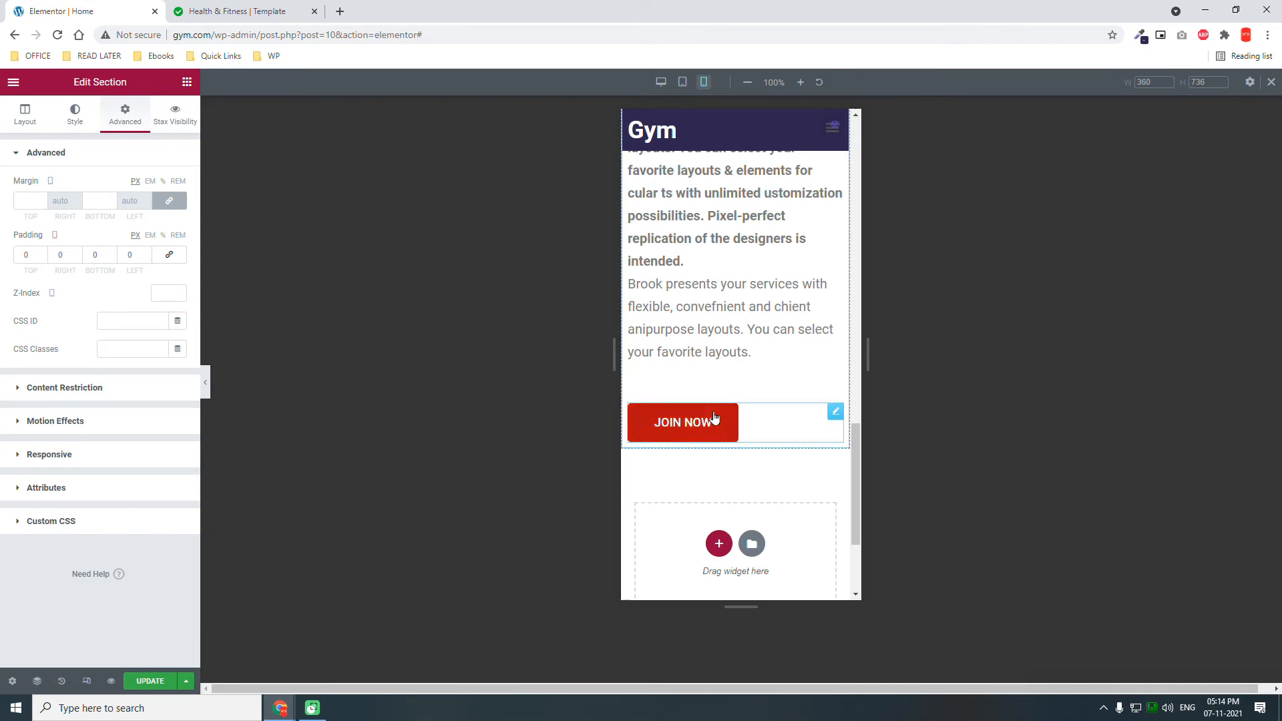
drag(101, 256, 1, 259)
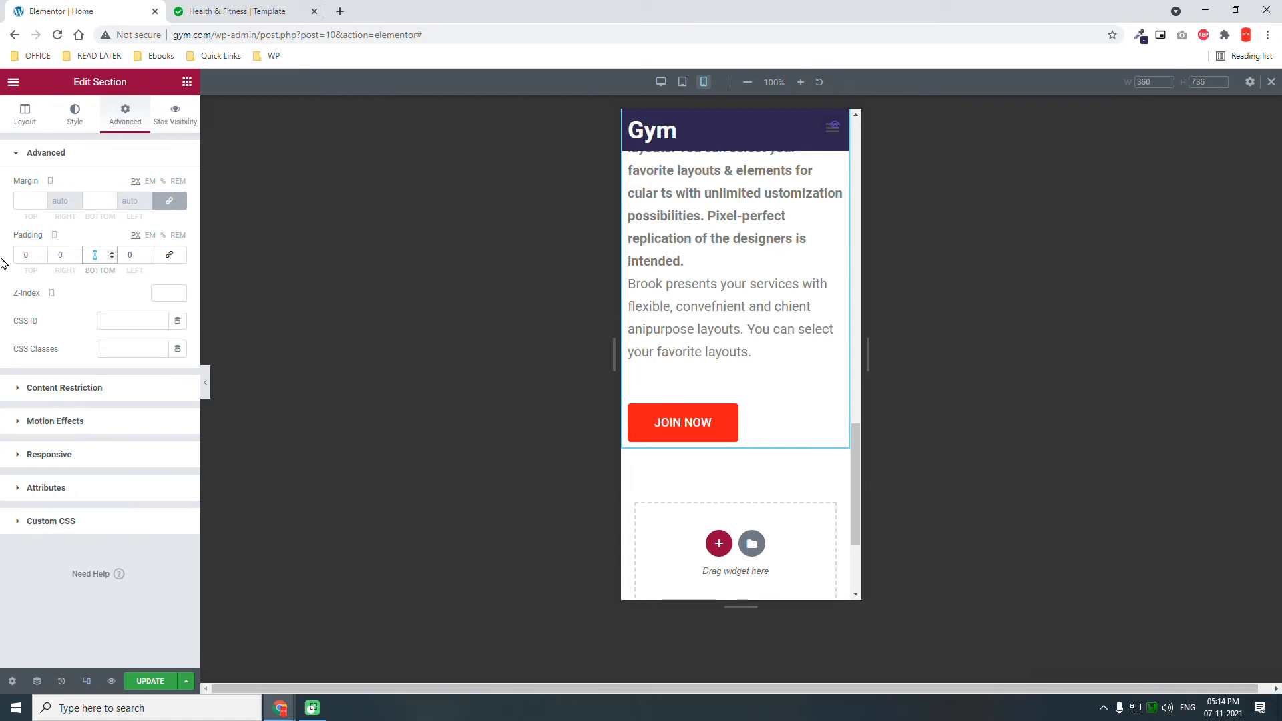
text(50)
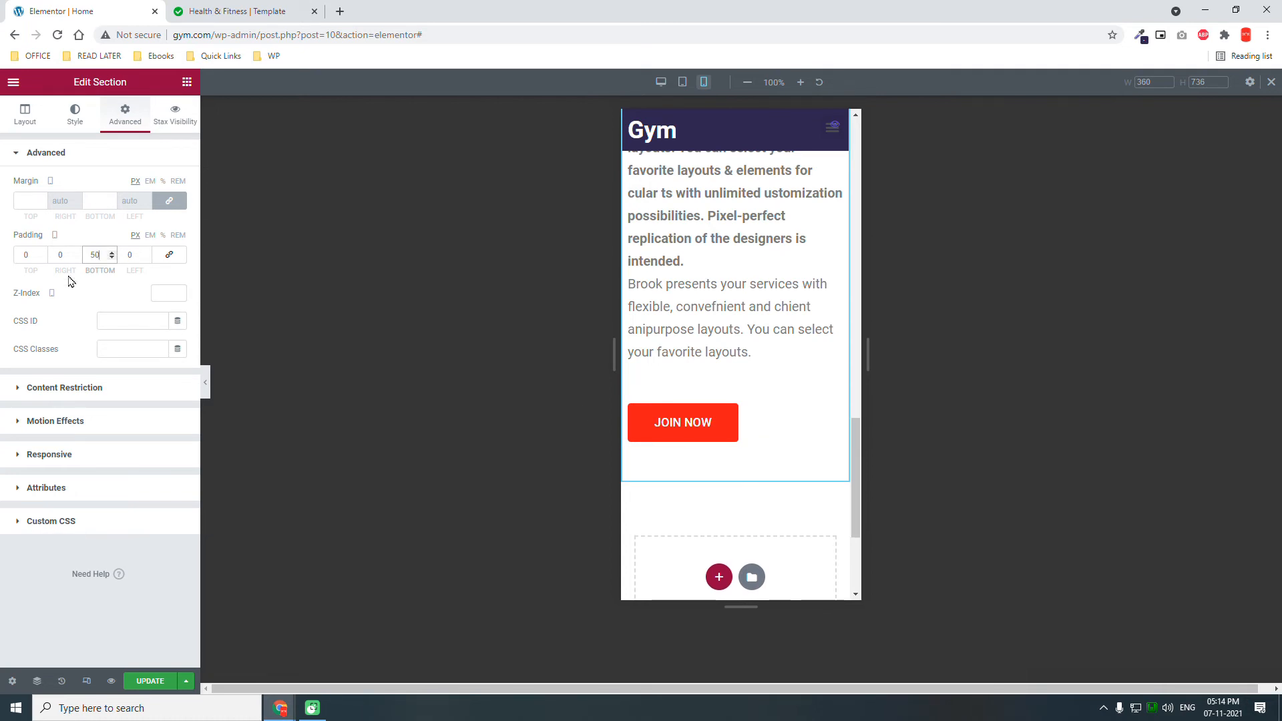
Step: Switch the page to the tablet preview and review the hero and the About section's image and text columns
scroll(707, 390, up, 10)
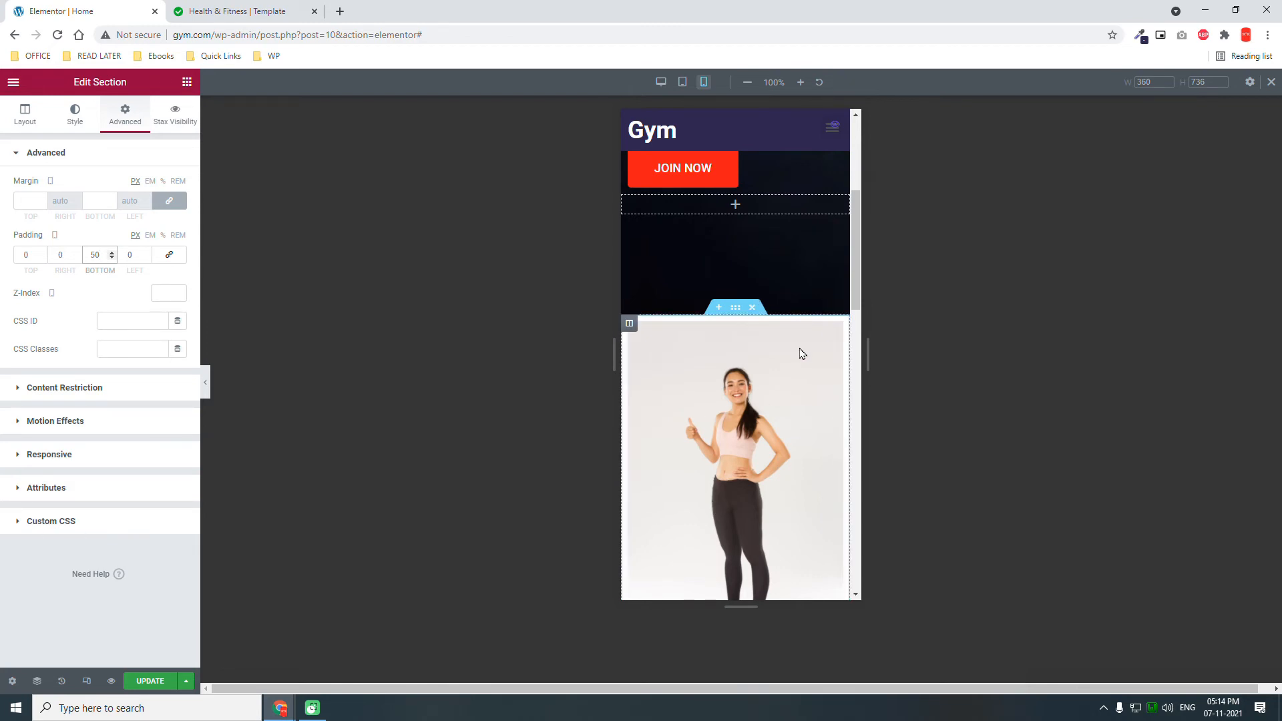
scroll(802, 354, up, 5)
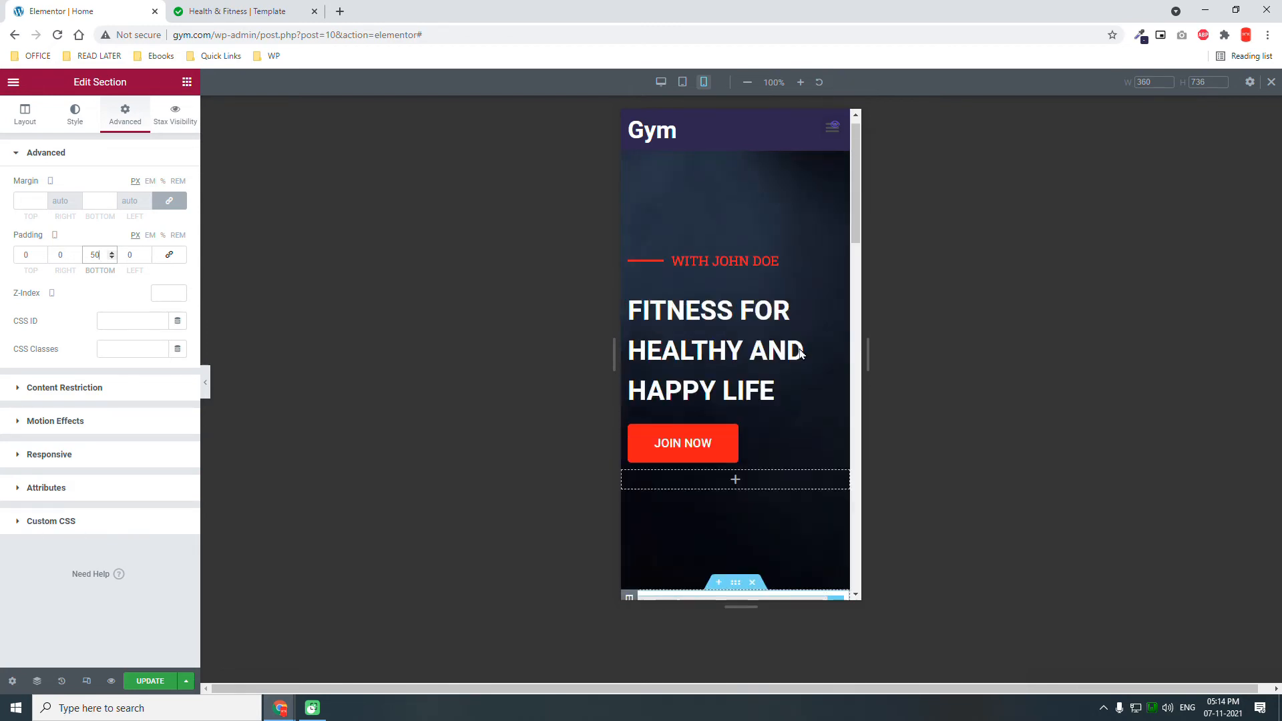
click(683, 83)
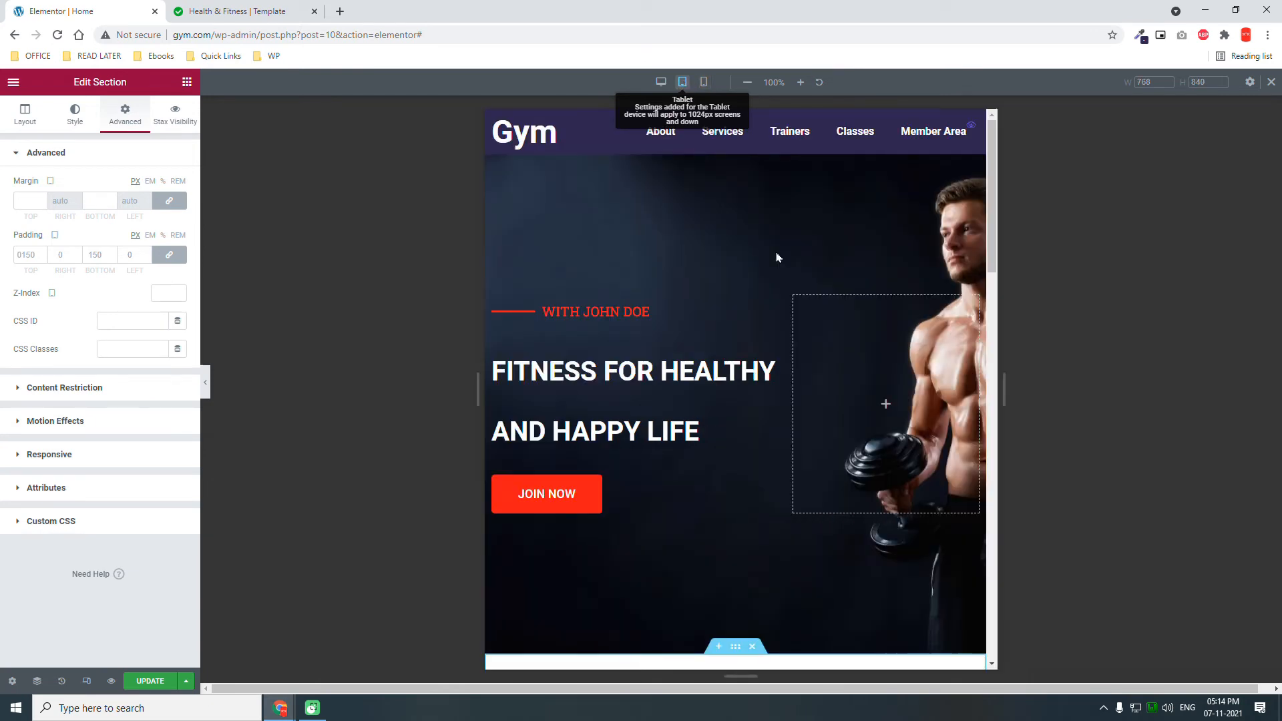
scroll(794, 302, down, 5)
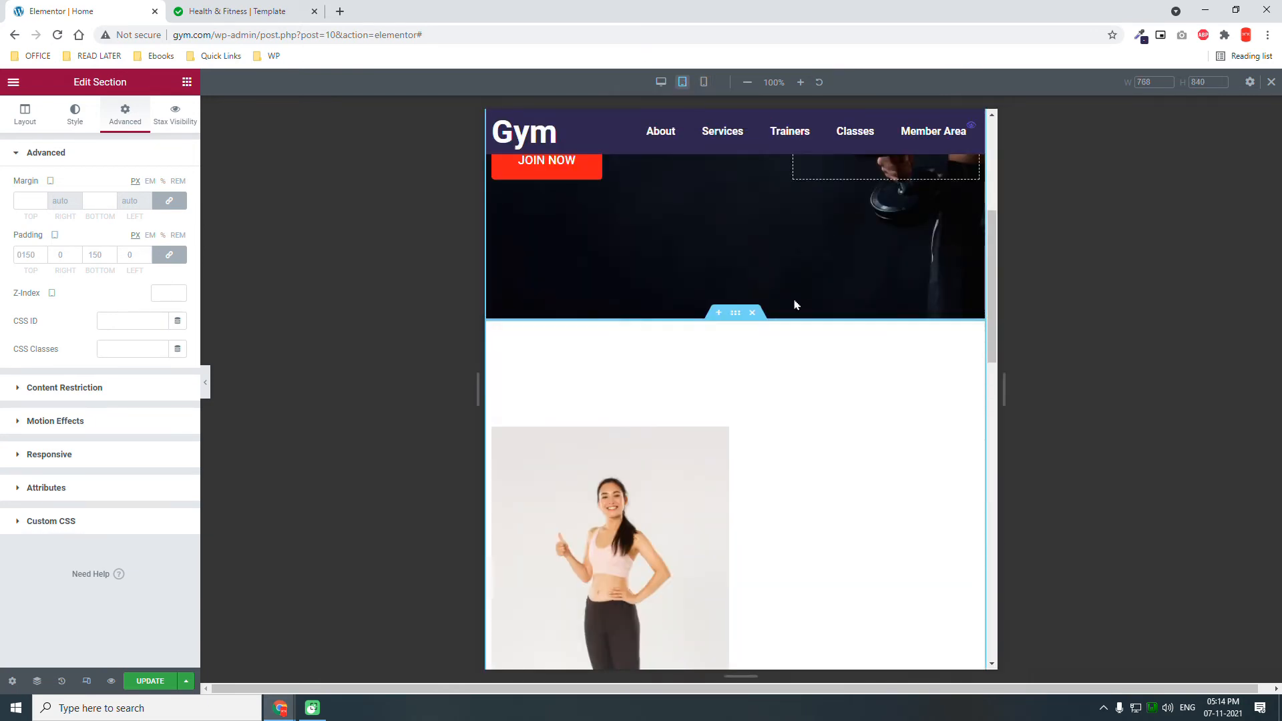
scroll(793, 302, up, 5)
scroll(795, 303, down, 6)
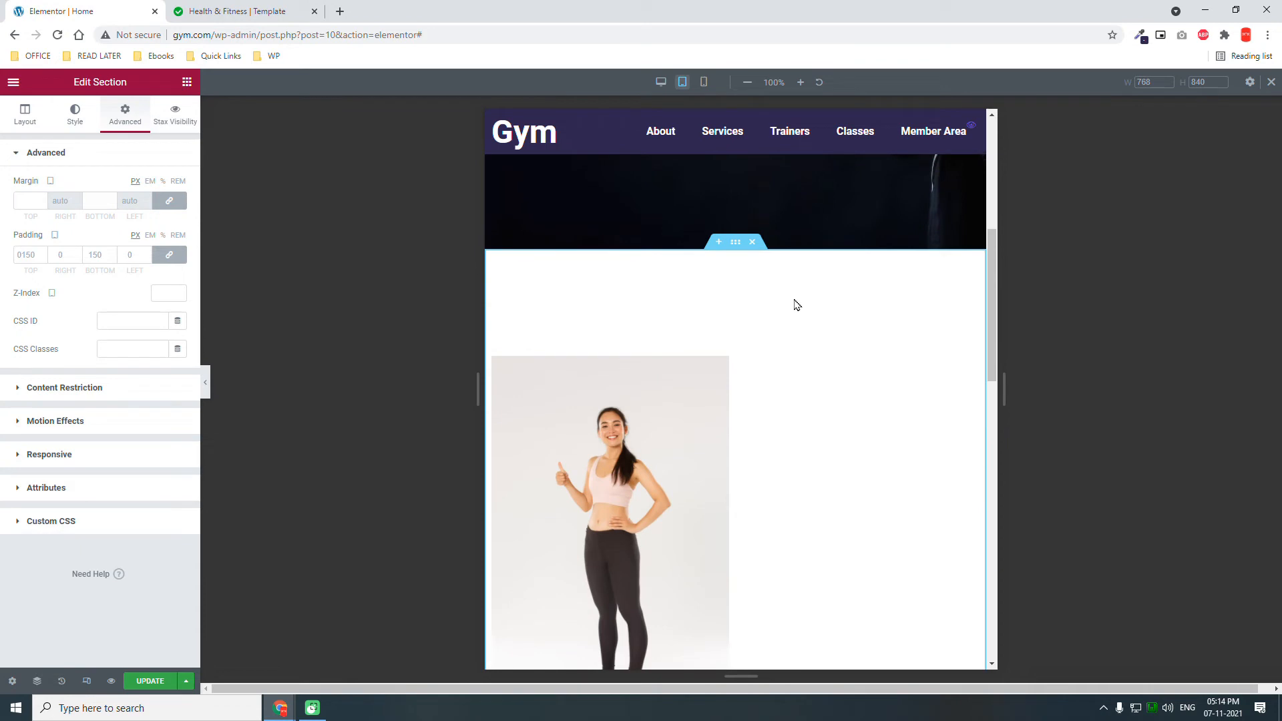
scroll(795, 305, down, 2)
scroll(745, 381, down, 5)
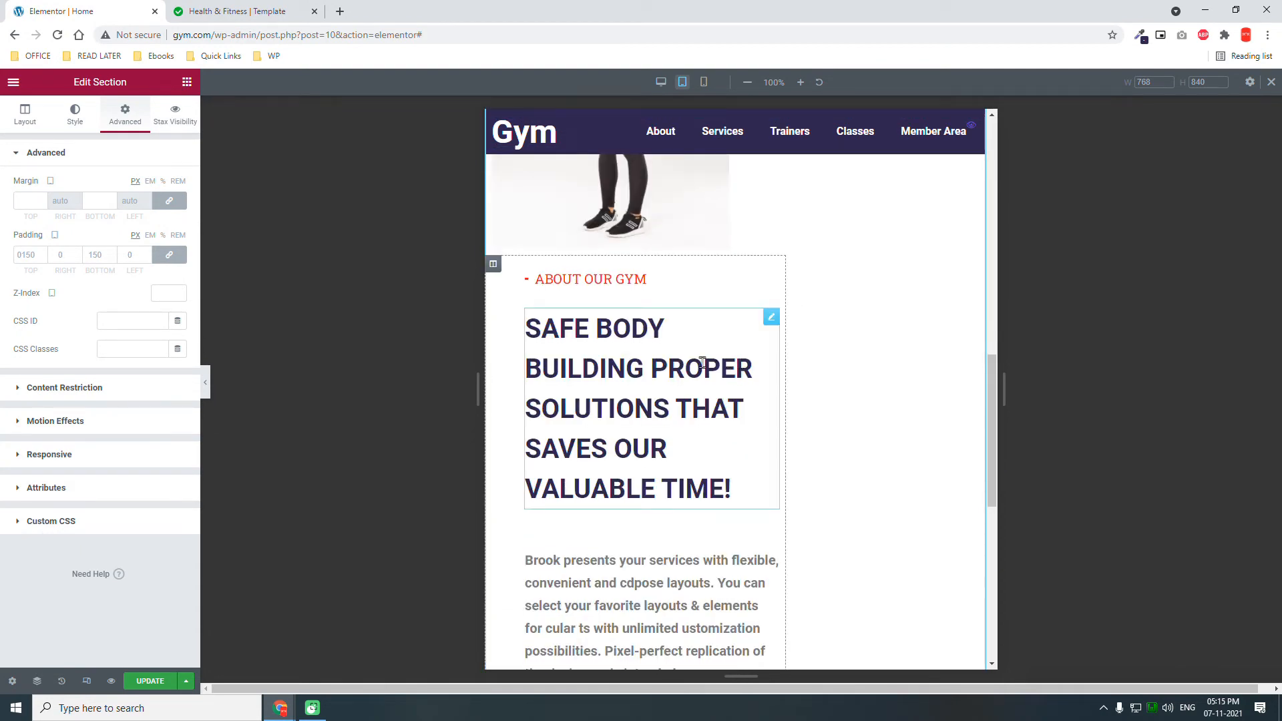
scroll(667, 352, up, 4)
scroll(668, 352, down, 2)
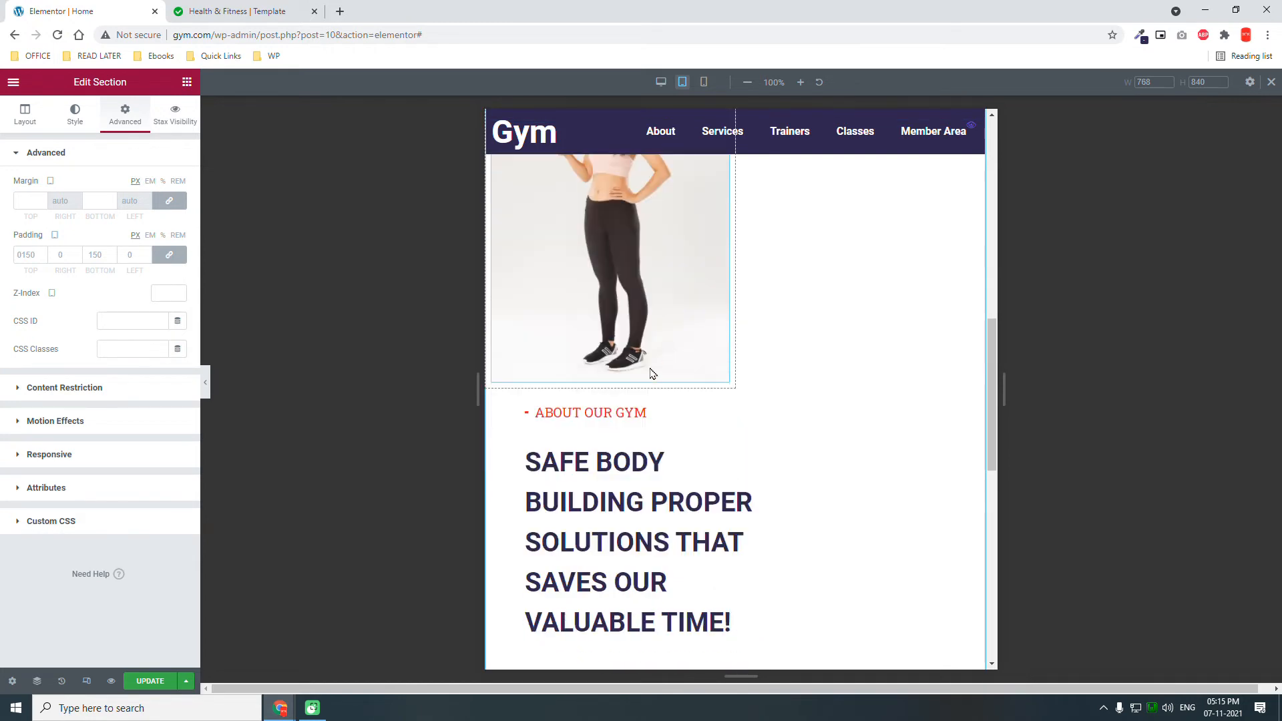
Step: Try a tablet column width of 50% on the About text column and review the layout
click(492, 398)
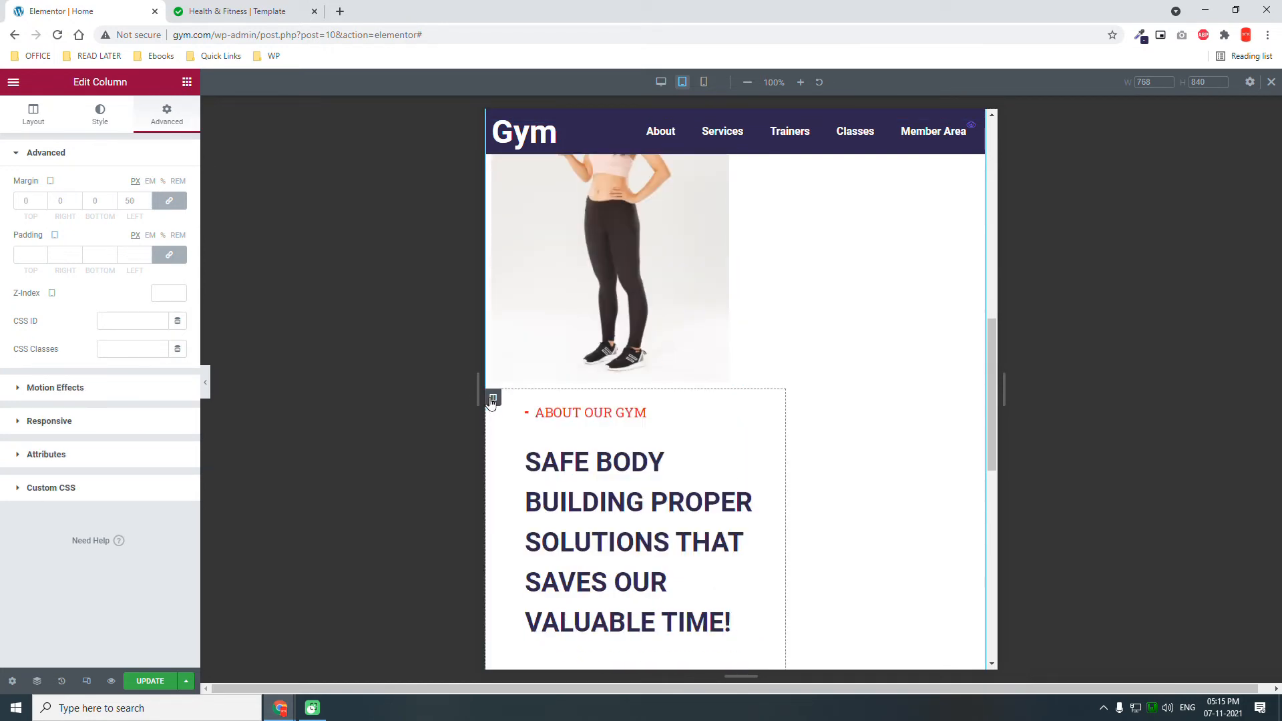
click(36, 119)
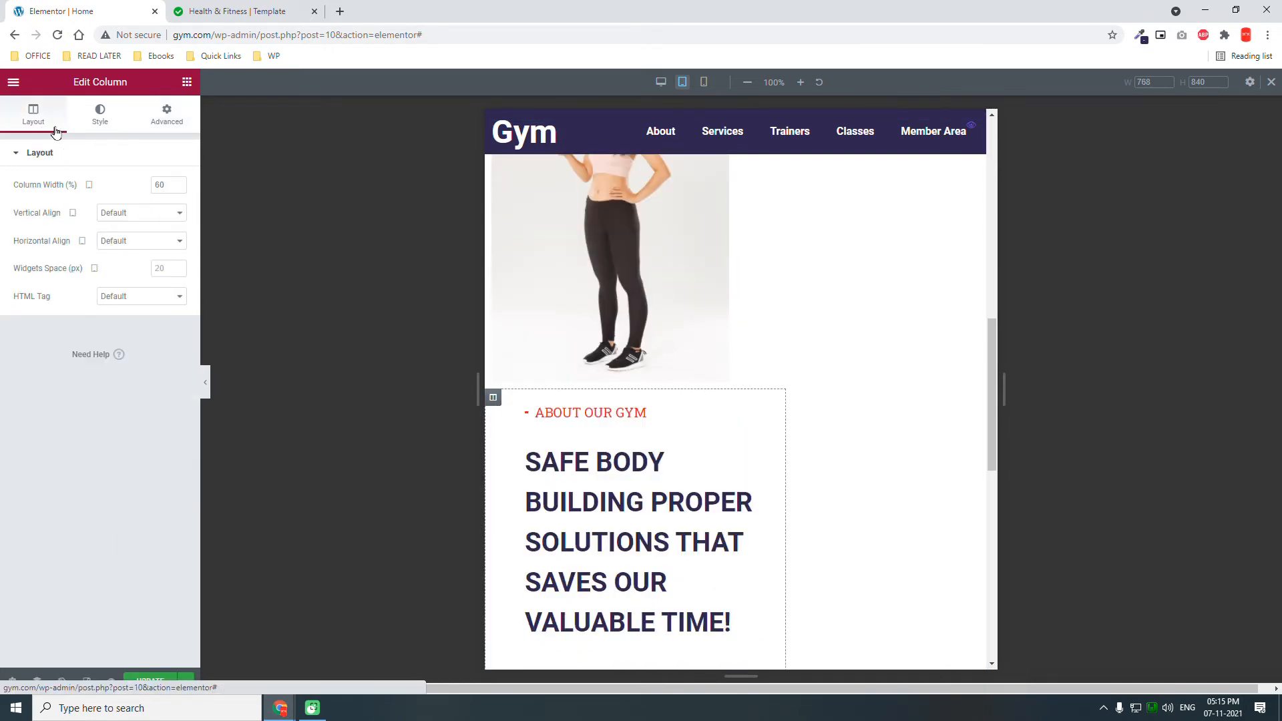
double_click(159, 184)
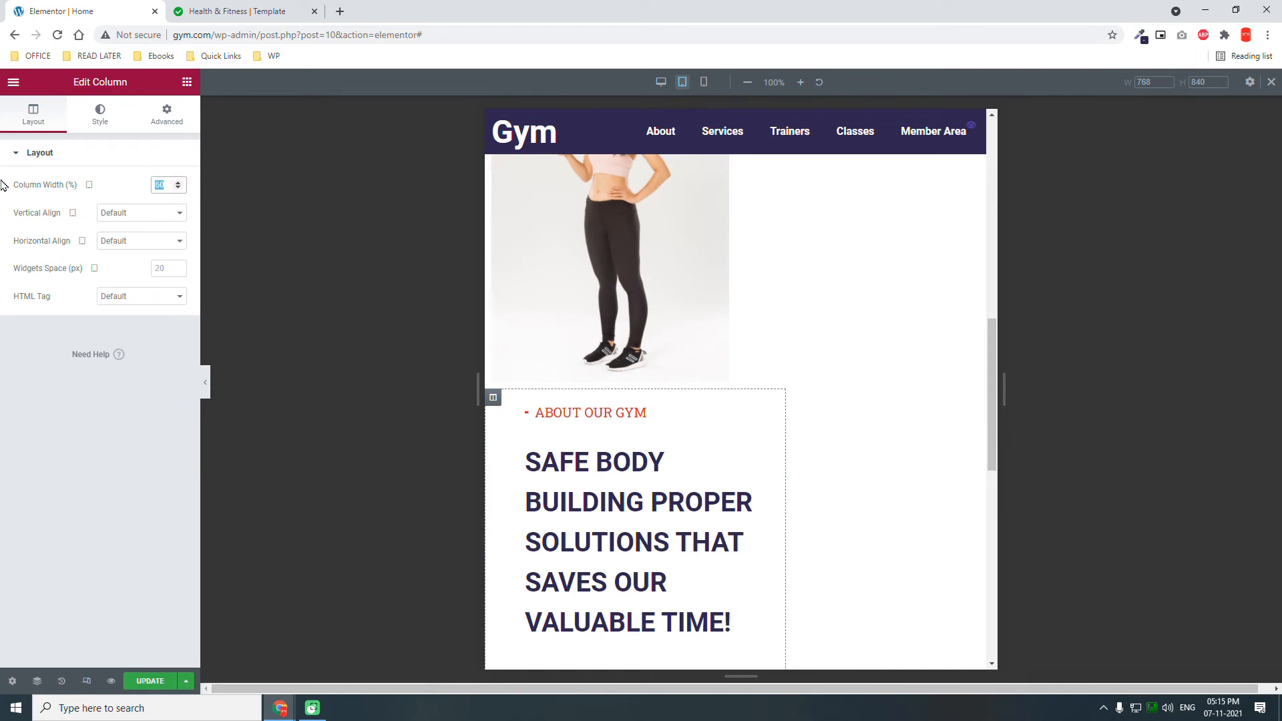
text(50)
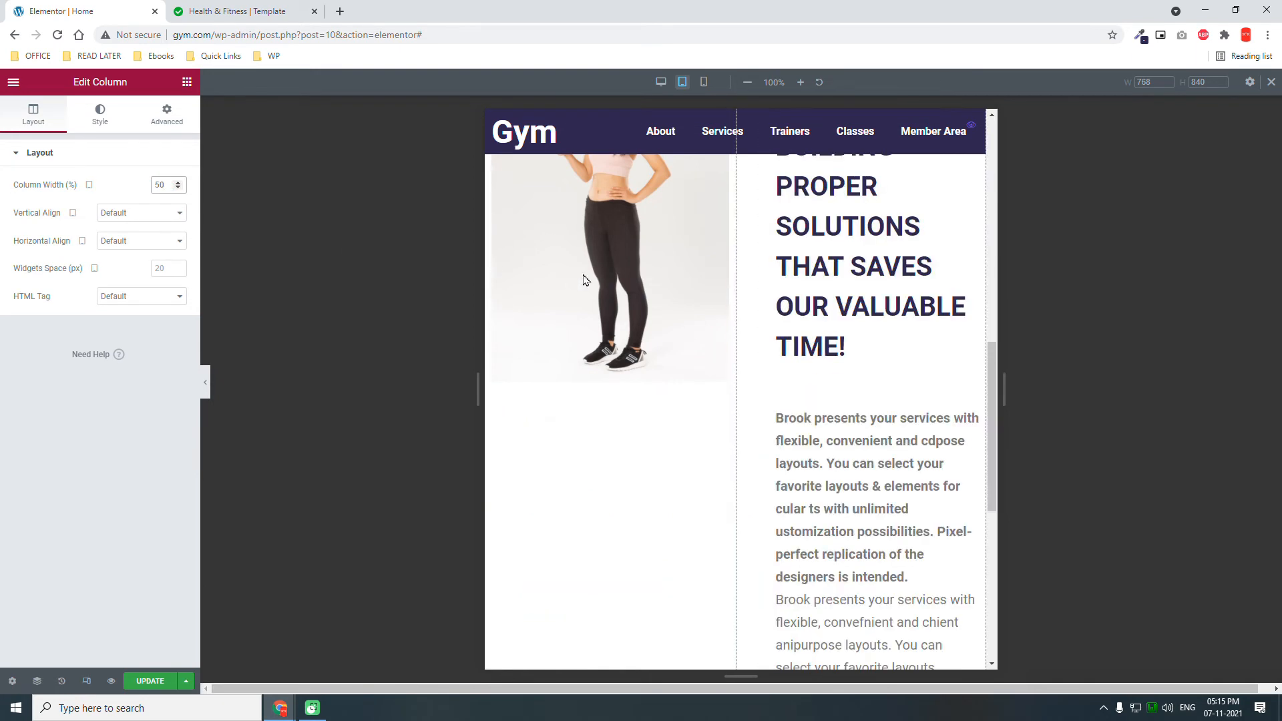
scroll(704, 314, up, 3)
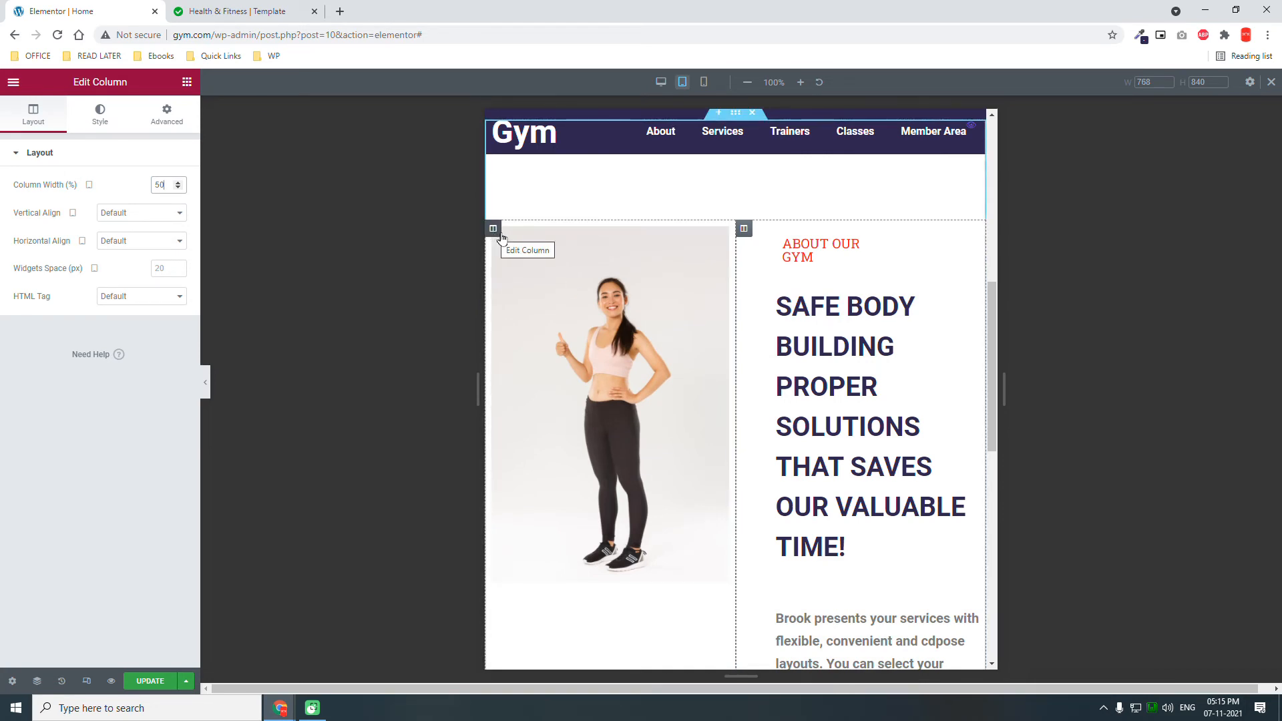
scroll(948, 350, down, 3)
scroll(951, 351, down, 2)
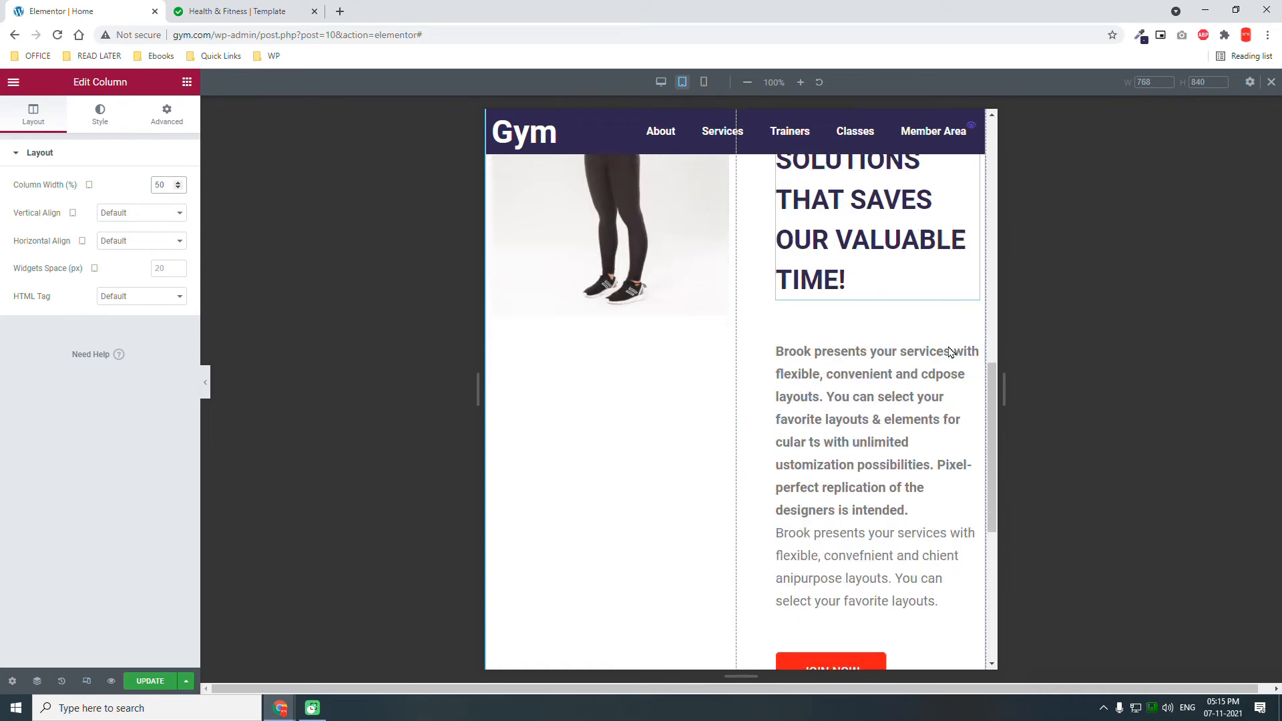
scroll(950, 352, up, 5)
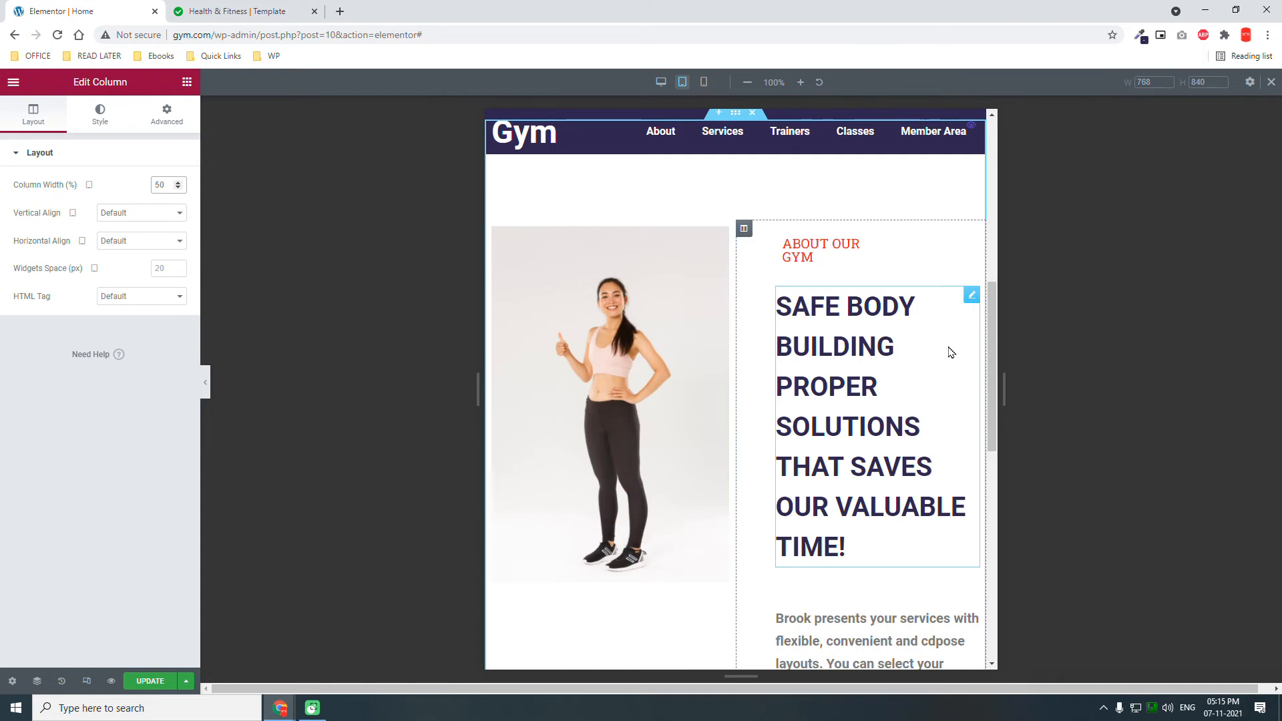
Step: Restore the About text column's tablet width to 60%
key(BackSpace)
key(BackSpace)
text(60)
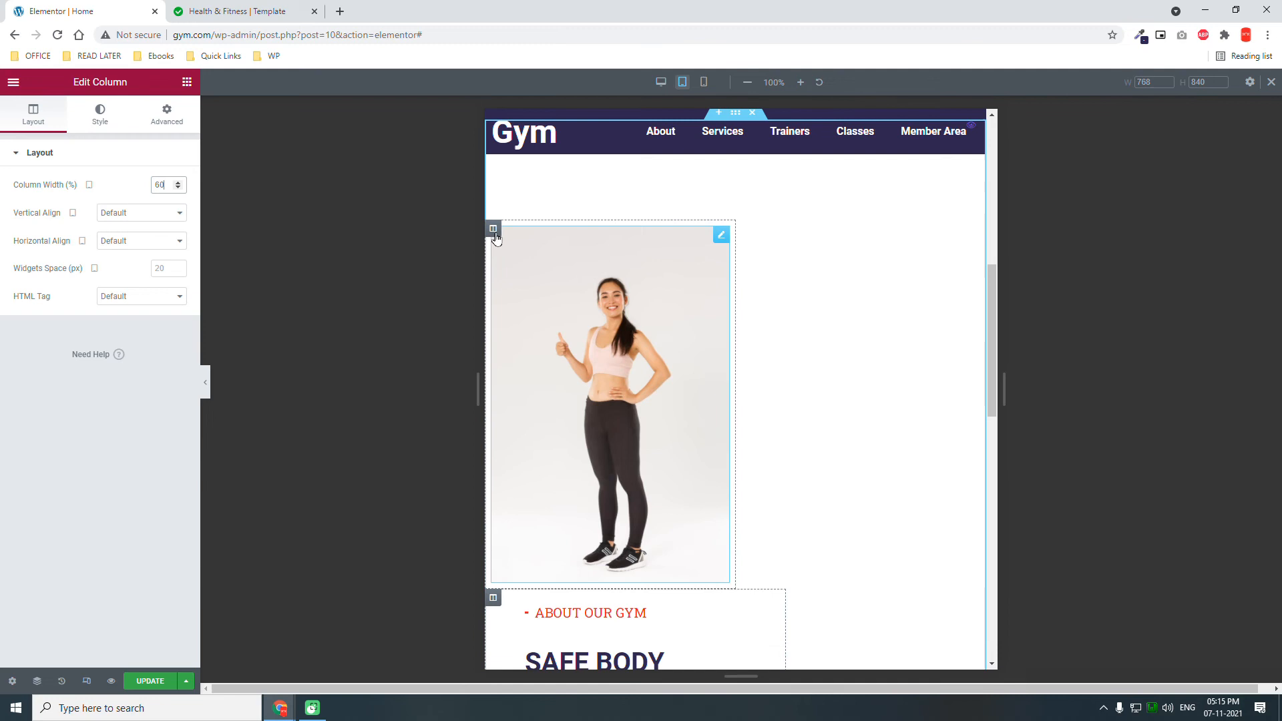
Step: Set the tablet width of the column holding the woman's image to 40%
click(166, 113)
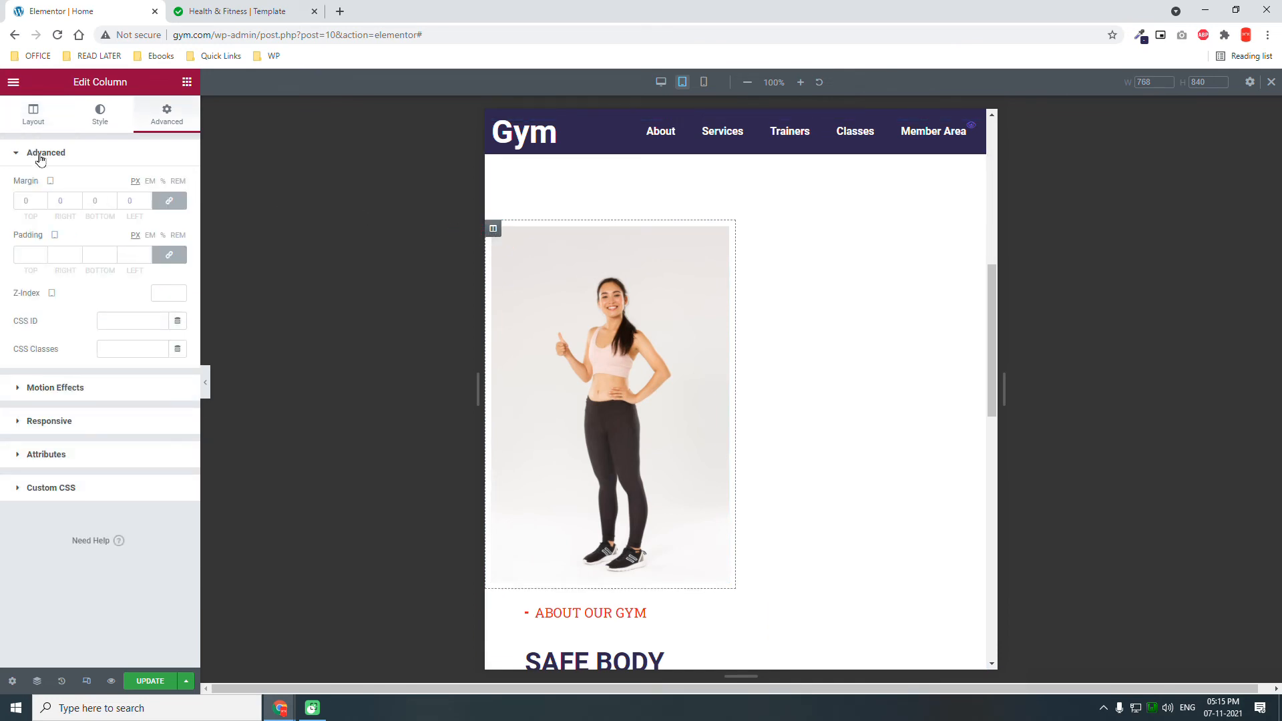
click(33, 114)
click(161, 188)
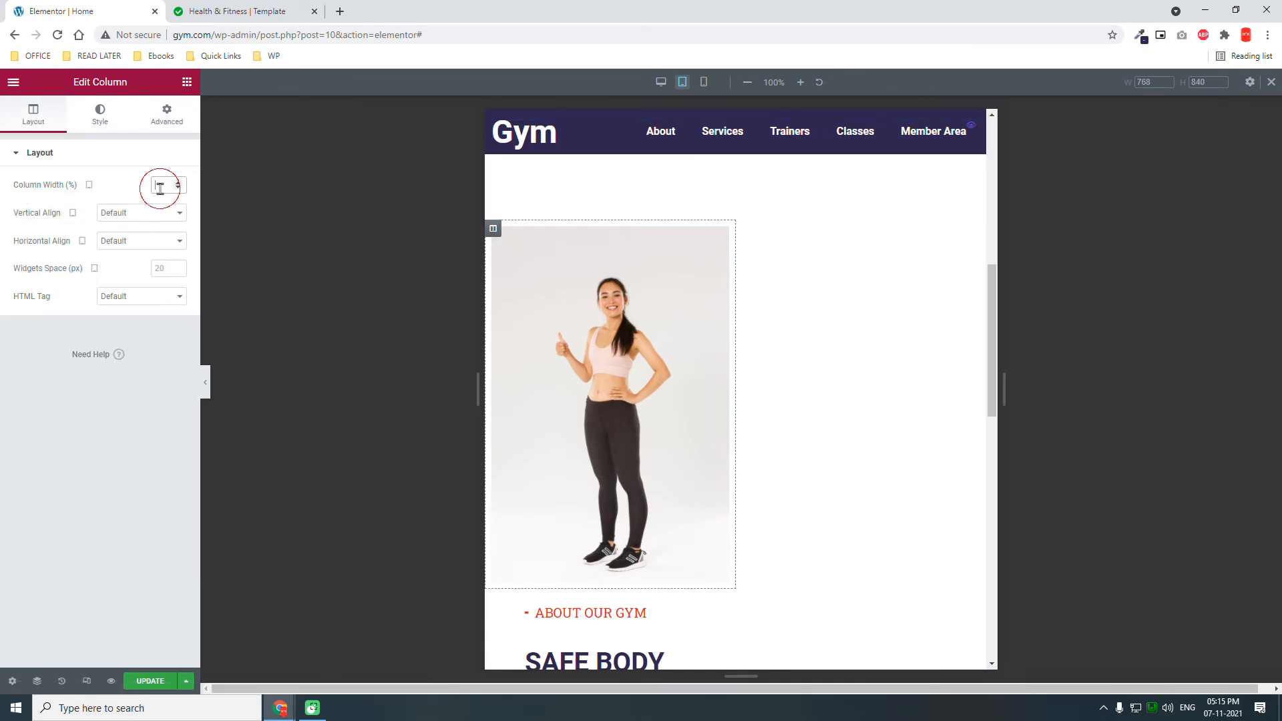
text(40)
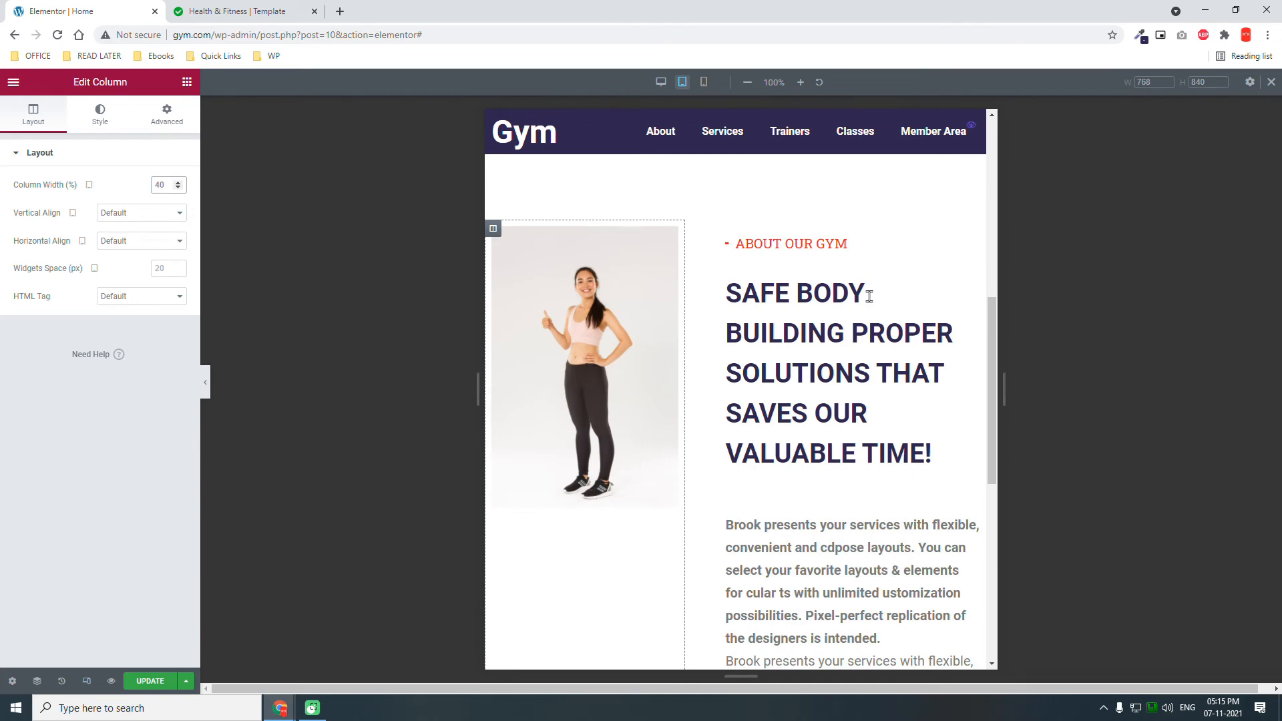
Step: Examine the About section's tablet layout, comparing the image column with the heading, text and button beside it
scroll(868, 296, down, 3)
scroll(869, 313, up, 3)
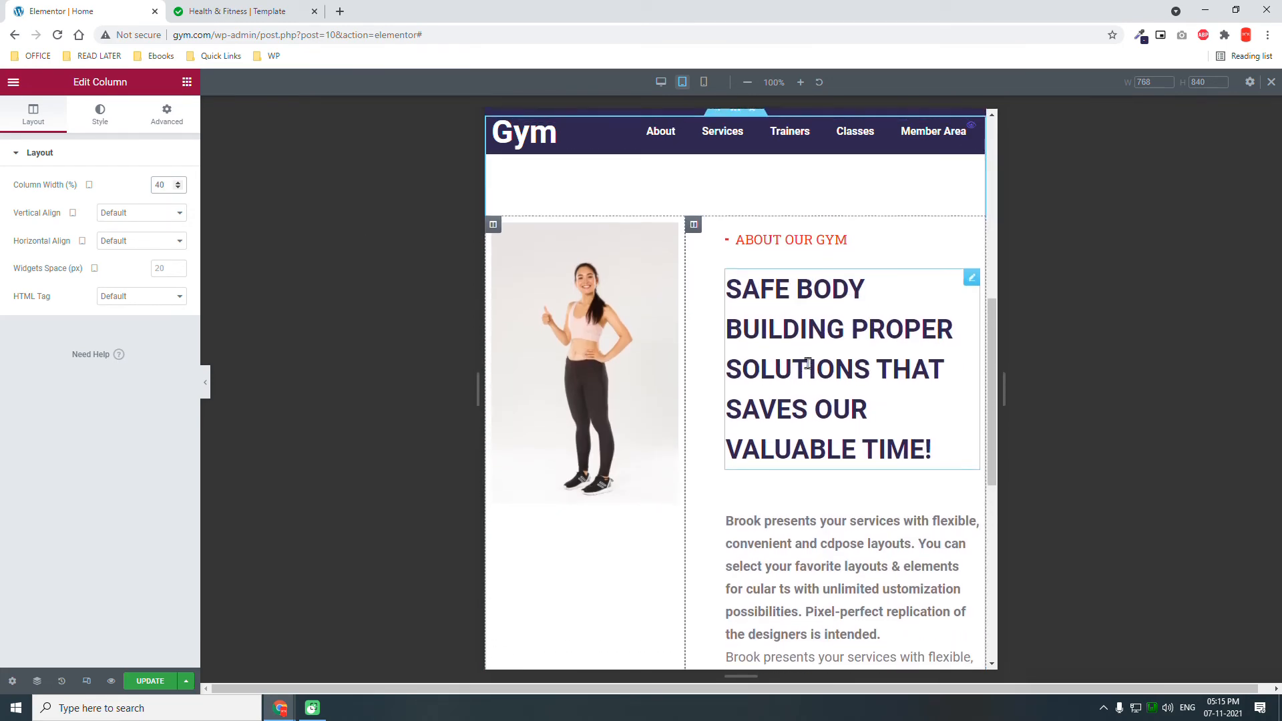
scroll(801, 371, down, 3)
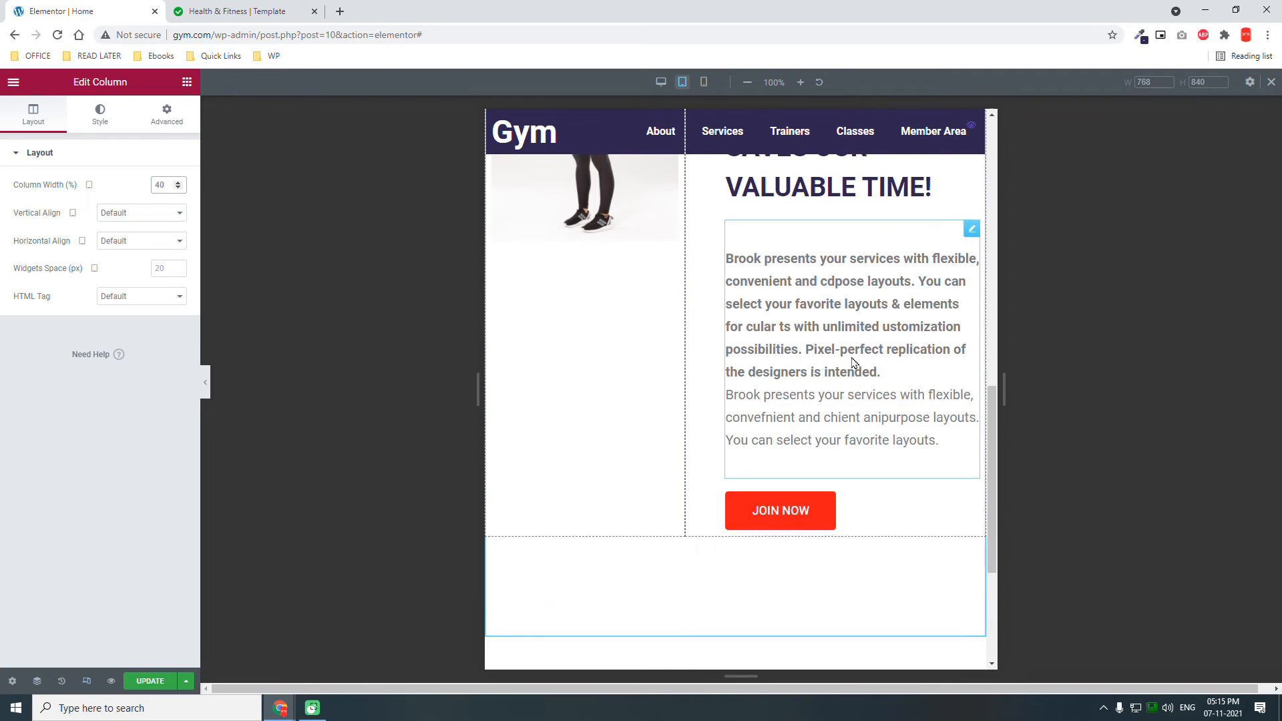
scroll(852, 362, up, 3)
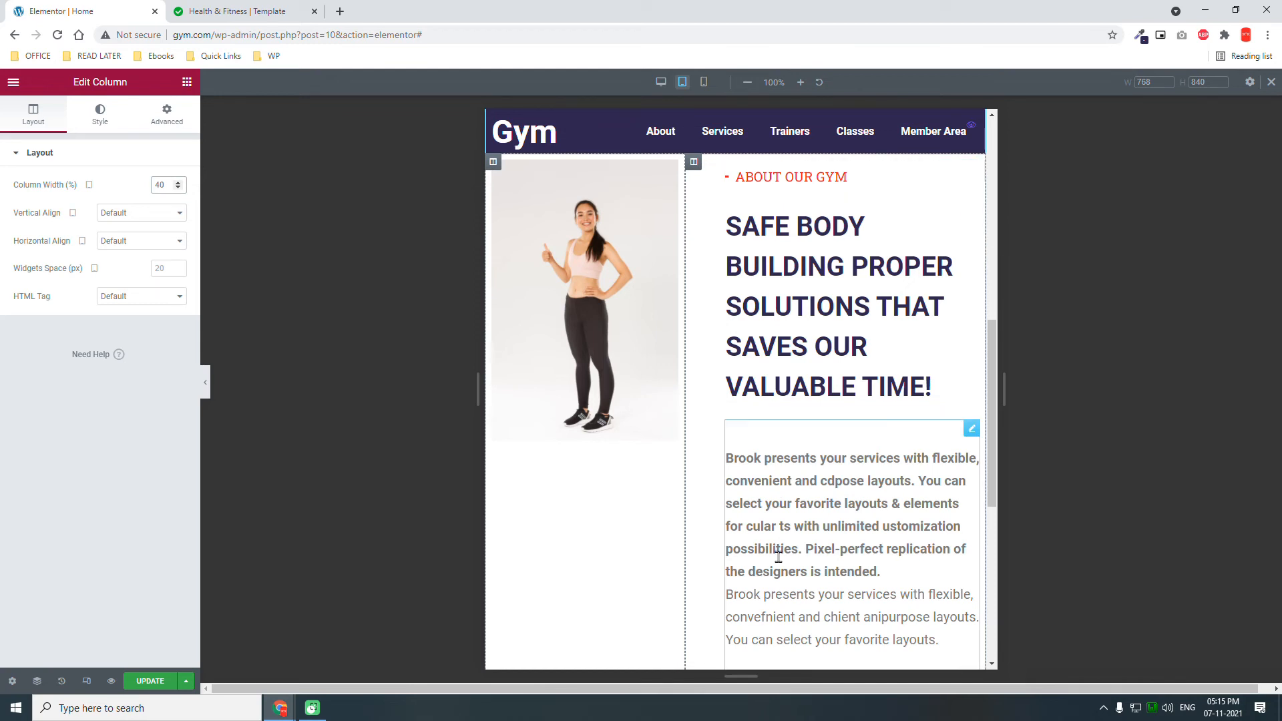
scroll(780, 569, down, 1)
scroll(700, 467, up, 1)
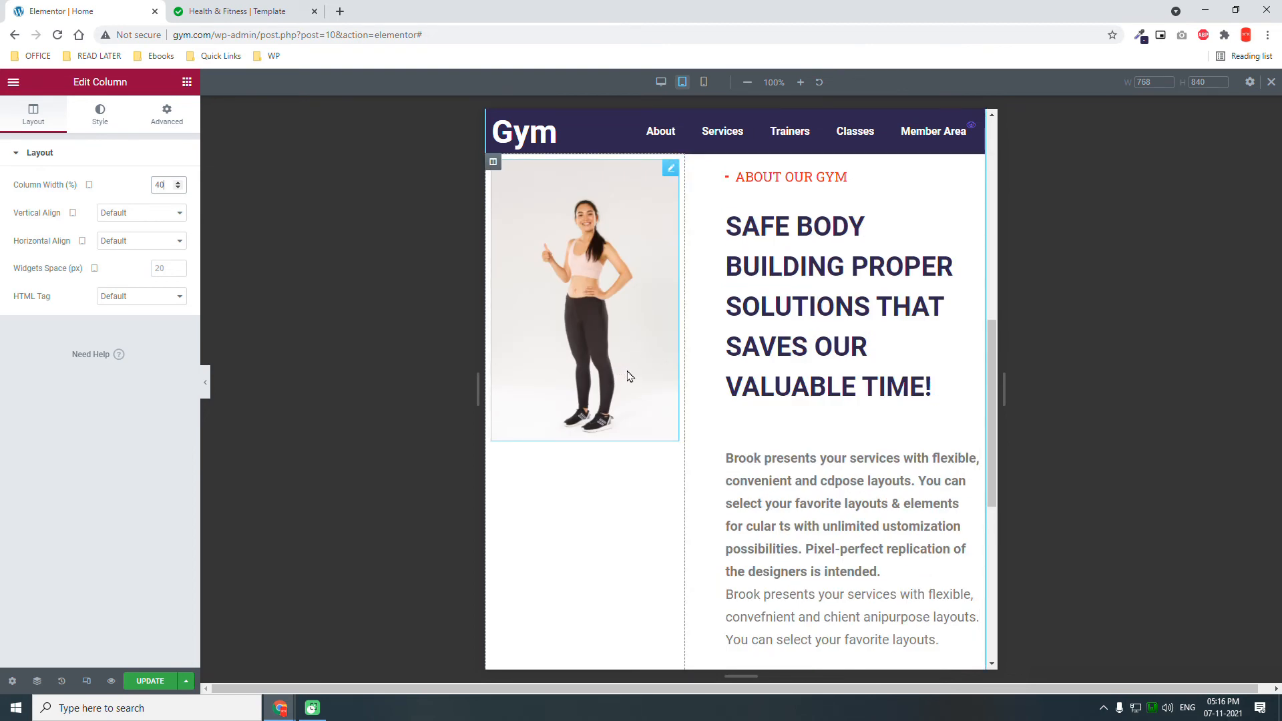
scroll(628, 376, down, 1)
scroll(628, 376, up, 1)
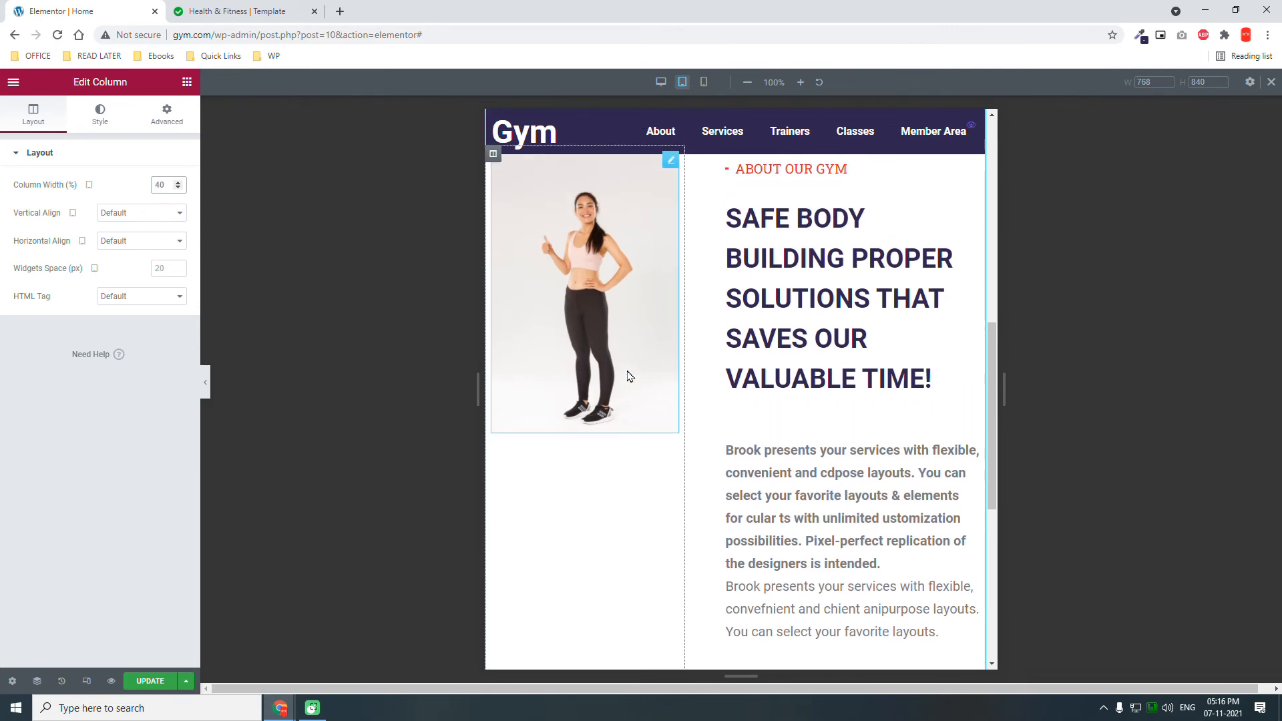
scroll(642, 378, down, 3)
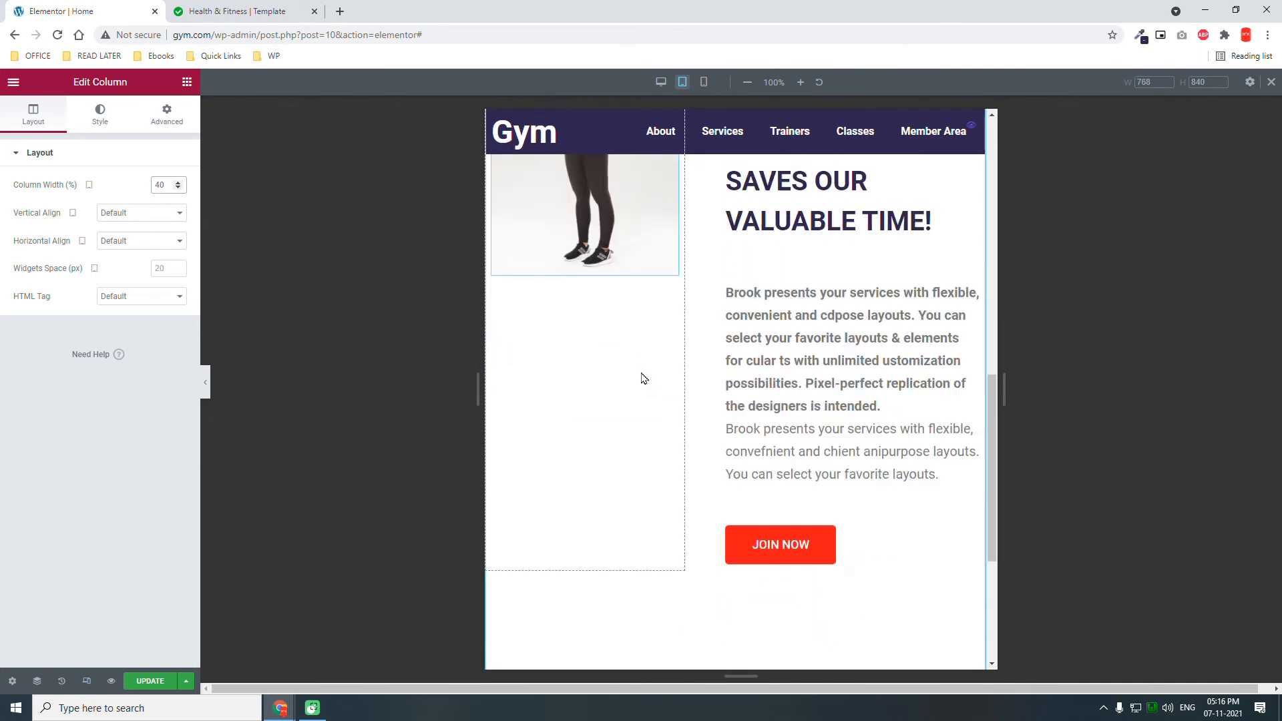
scroll(642, 379, up, 4)
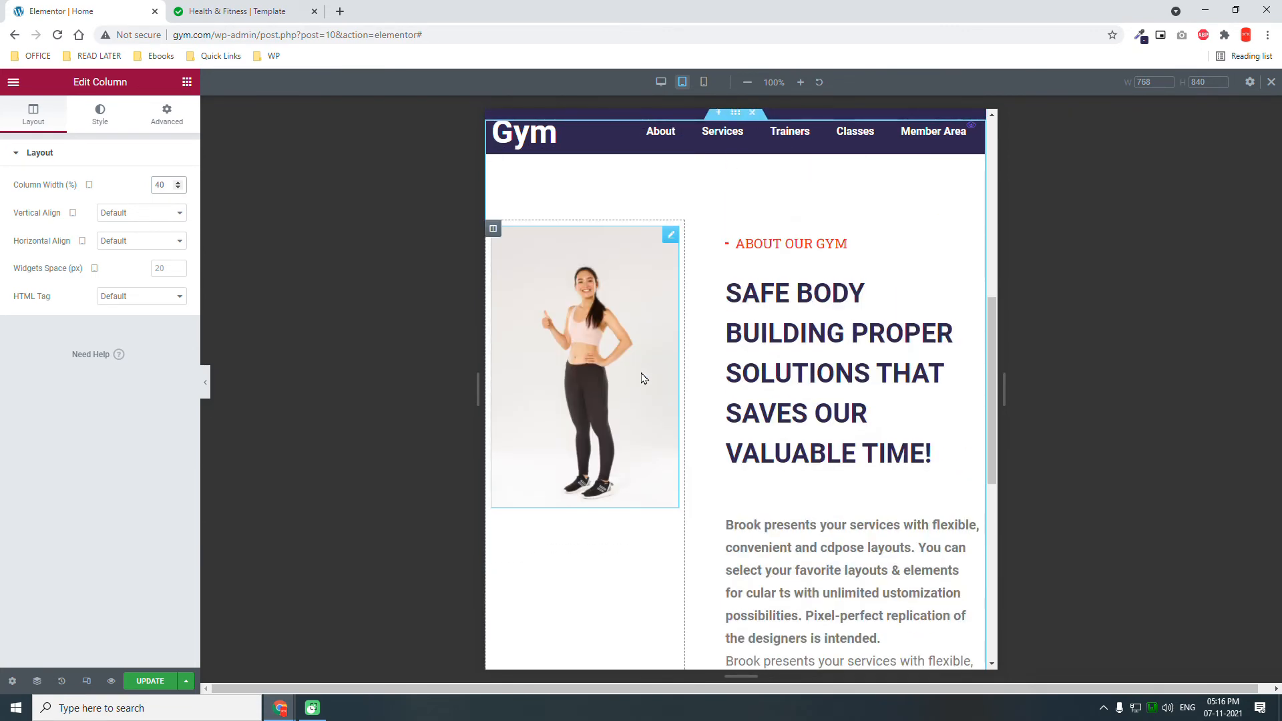
scroll(643, 379, up, 2)
scroll(643, 378, down, 1)
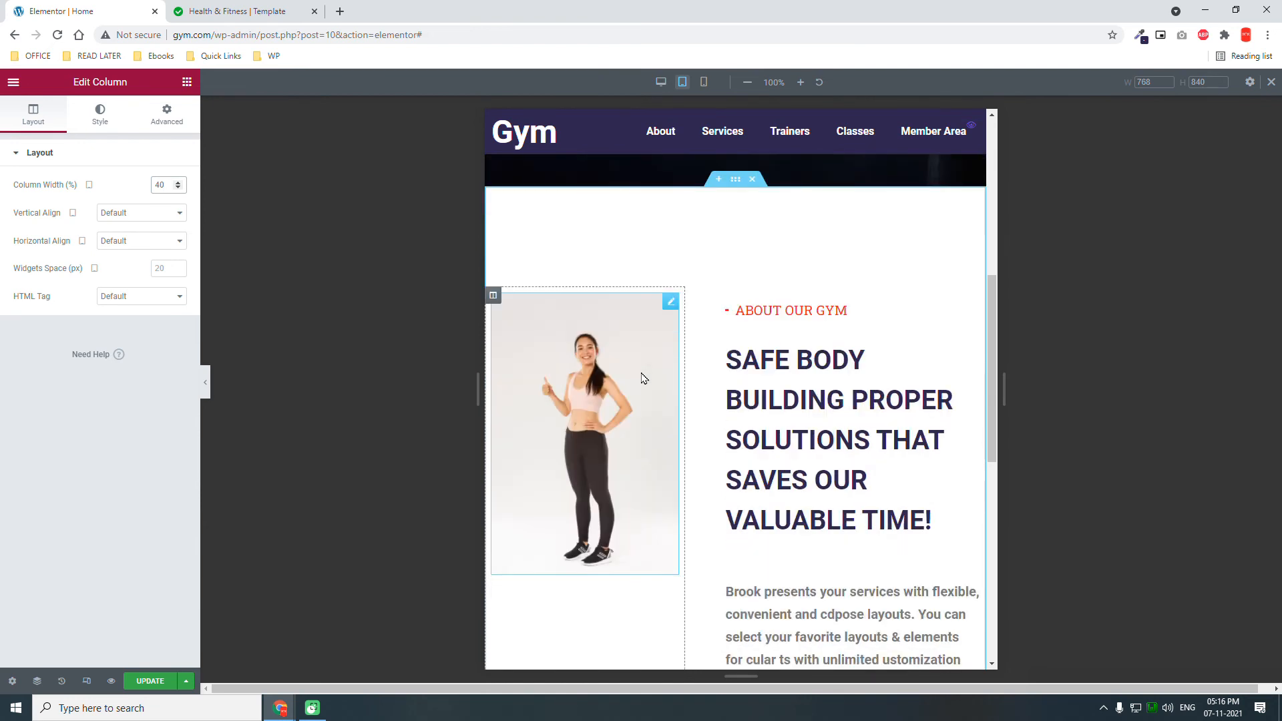
scroll(751, 374, down, 4)
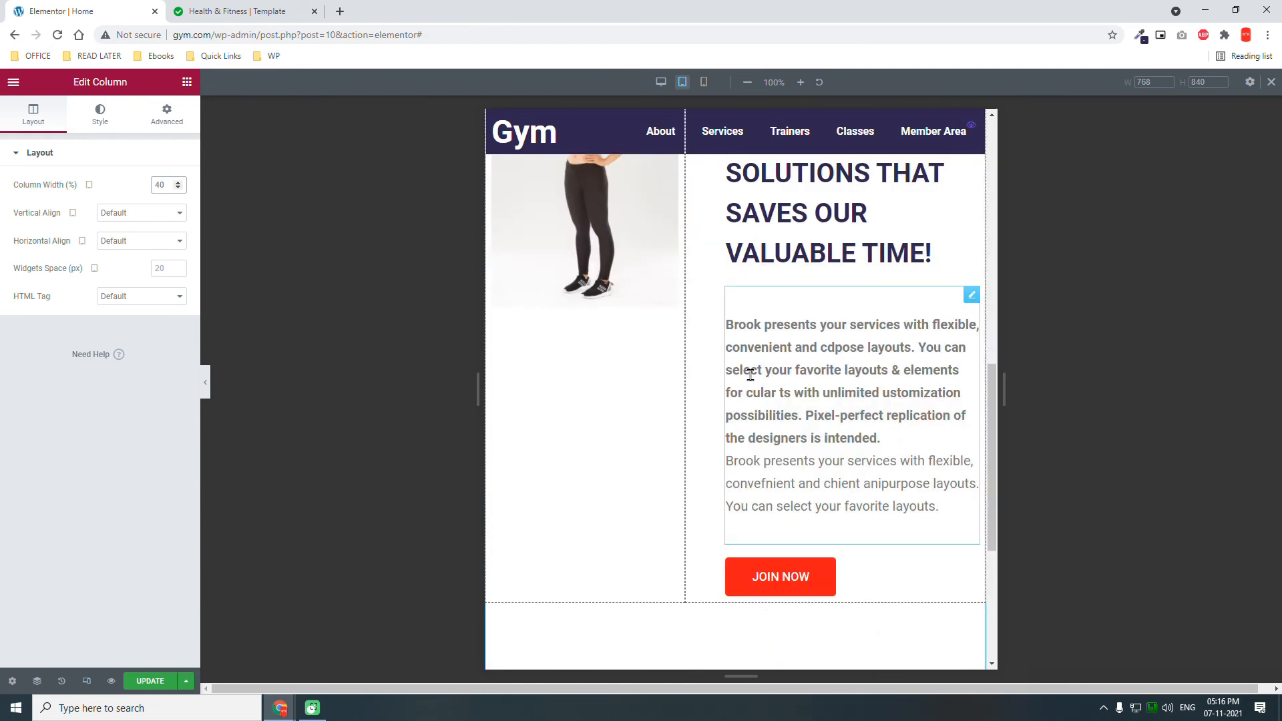
scroll(750, 374, up, 2)
scroll(751, 374, up, 1)
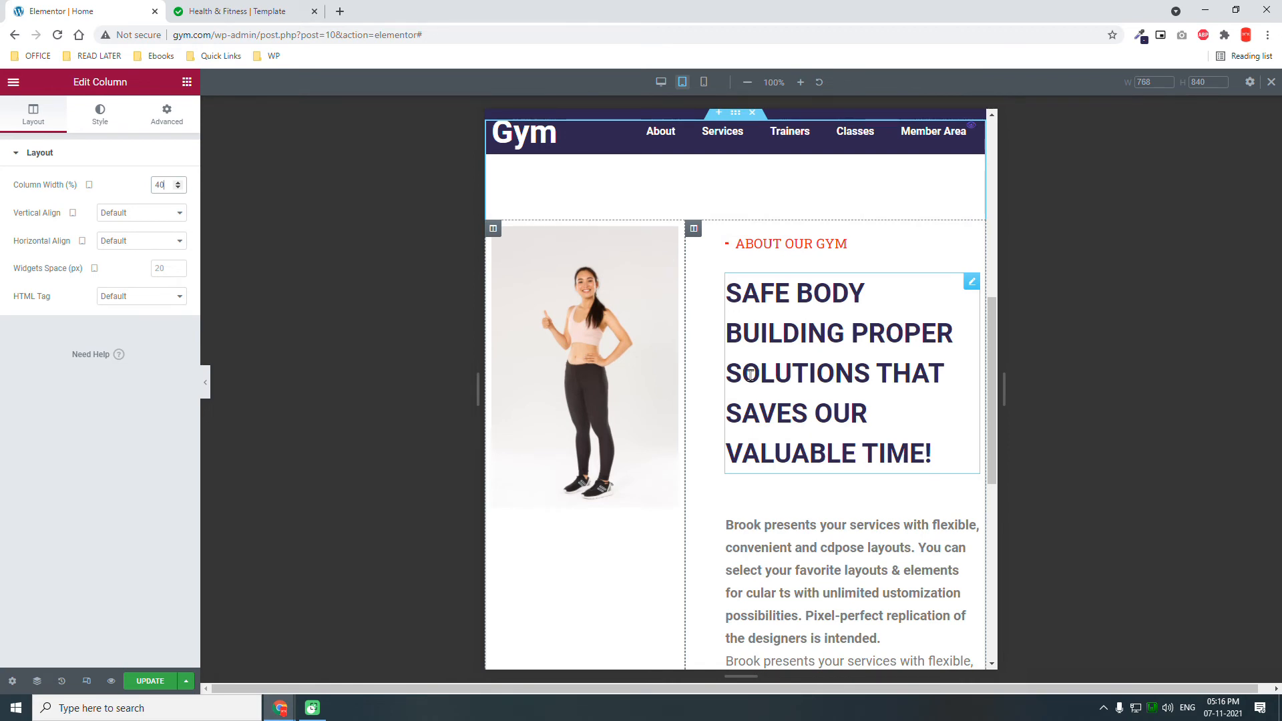
Step: Inspect the tablet typography settings of the "Safe body building proper solutions" heading
click(969, 285)
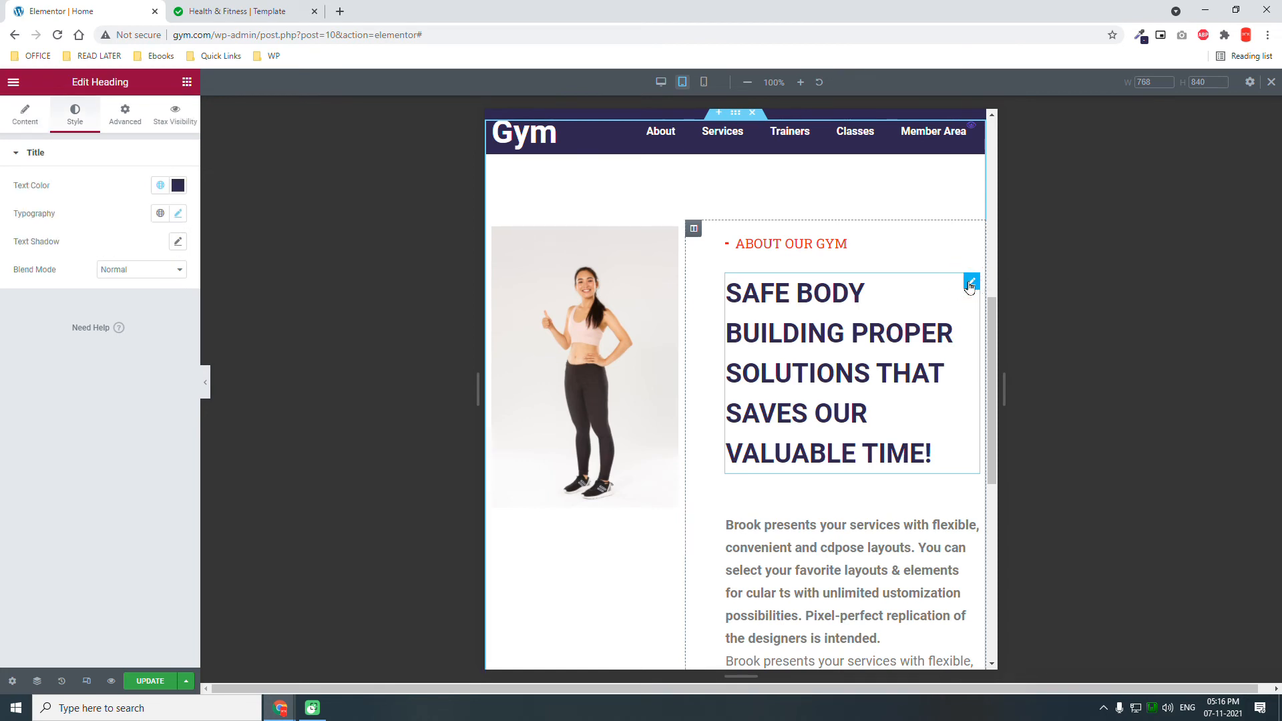
scroll(969, 286, down, 2)
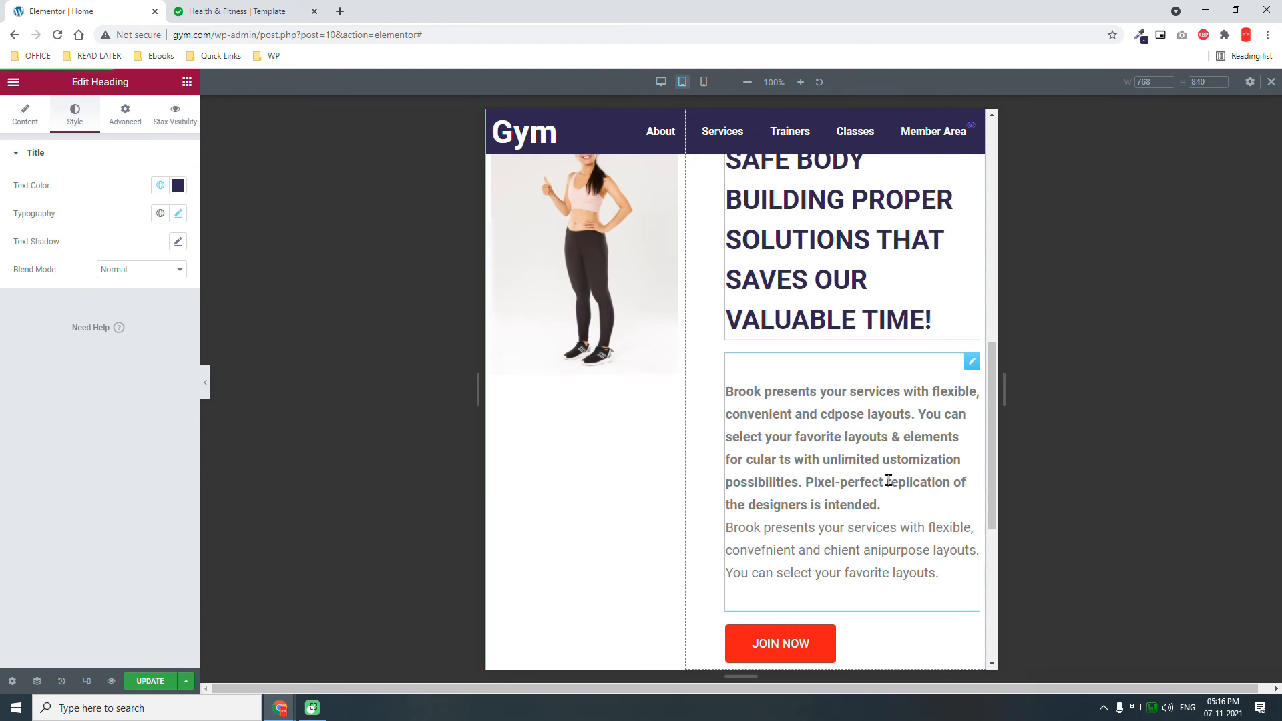
scroll(888, 481, up, 2)
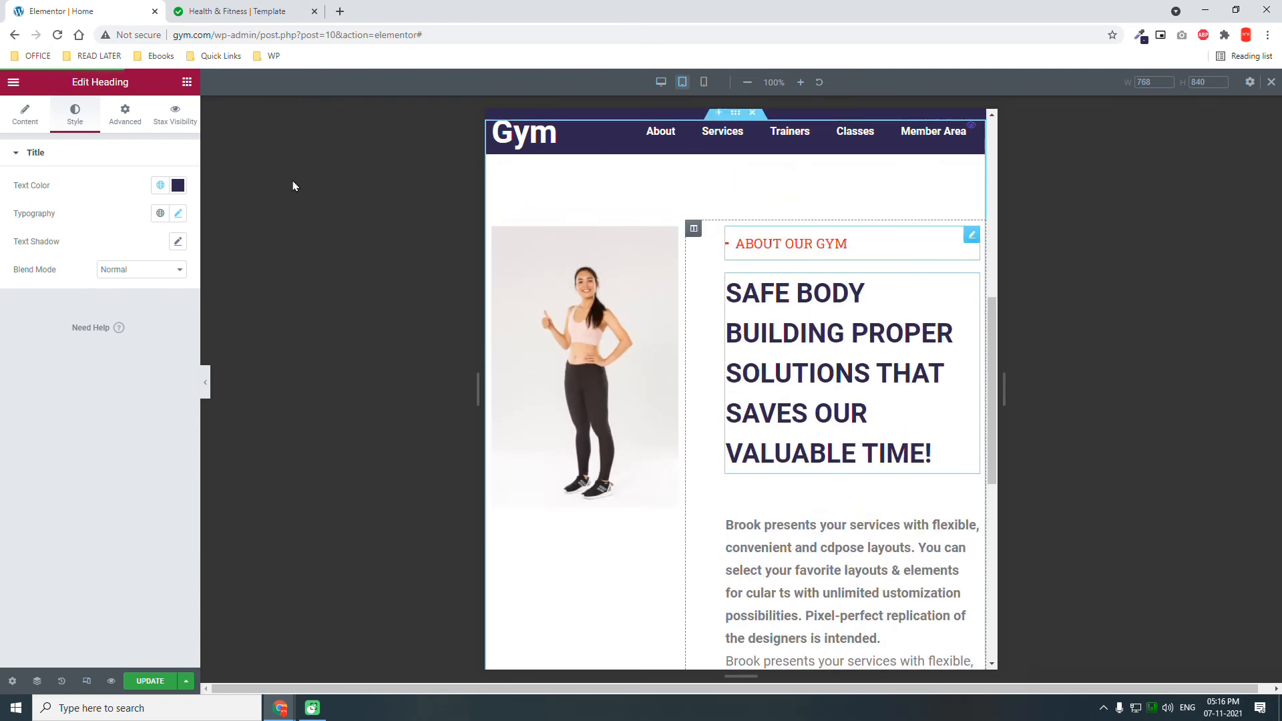
click(177, 213)
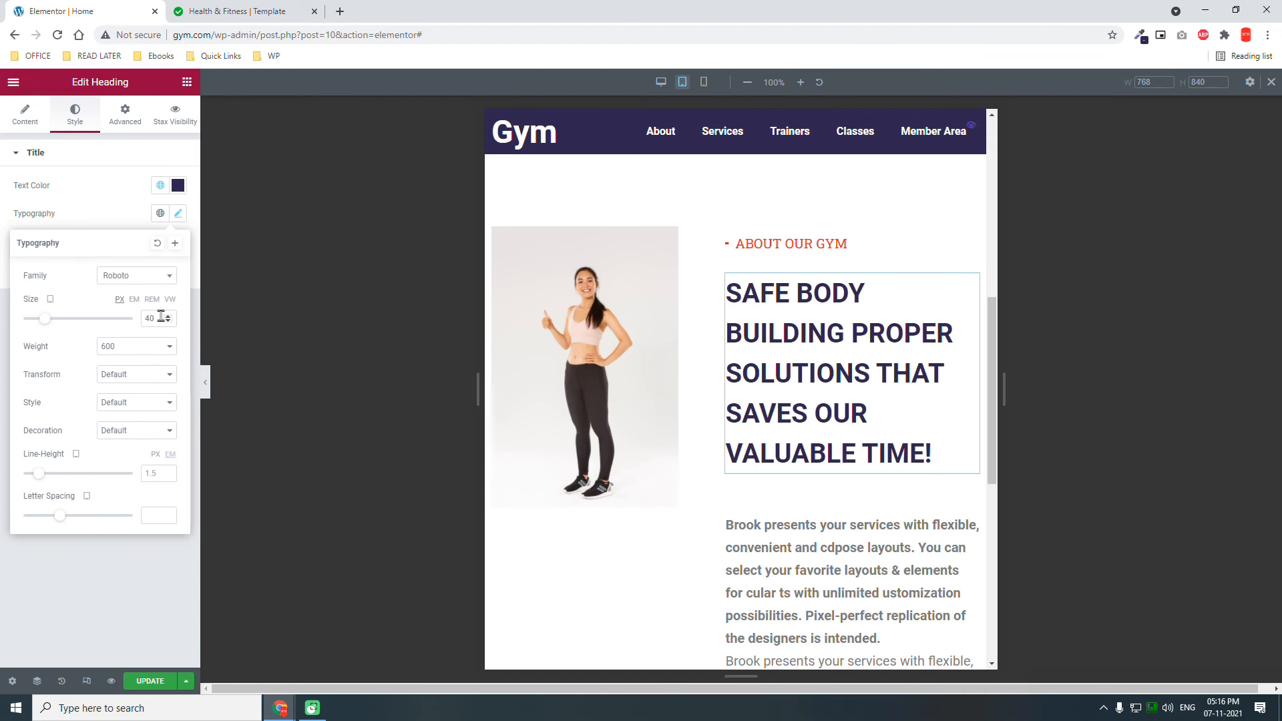
click(140, 566)
Step: Set the About text column's tablet margins to 0 px on all four sides
click(692, 228)
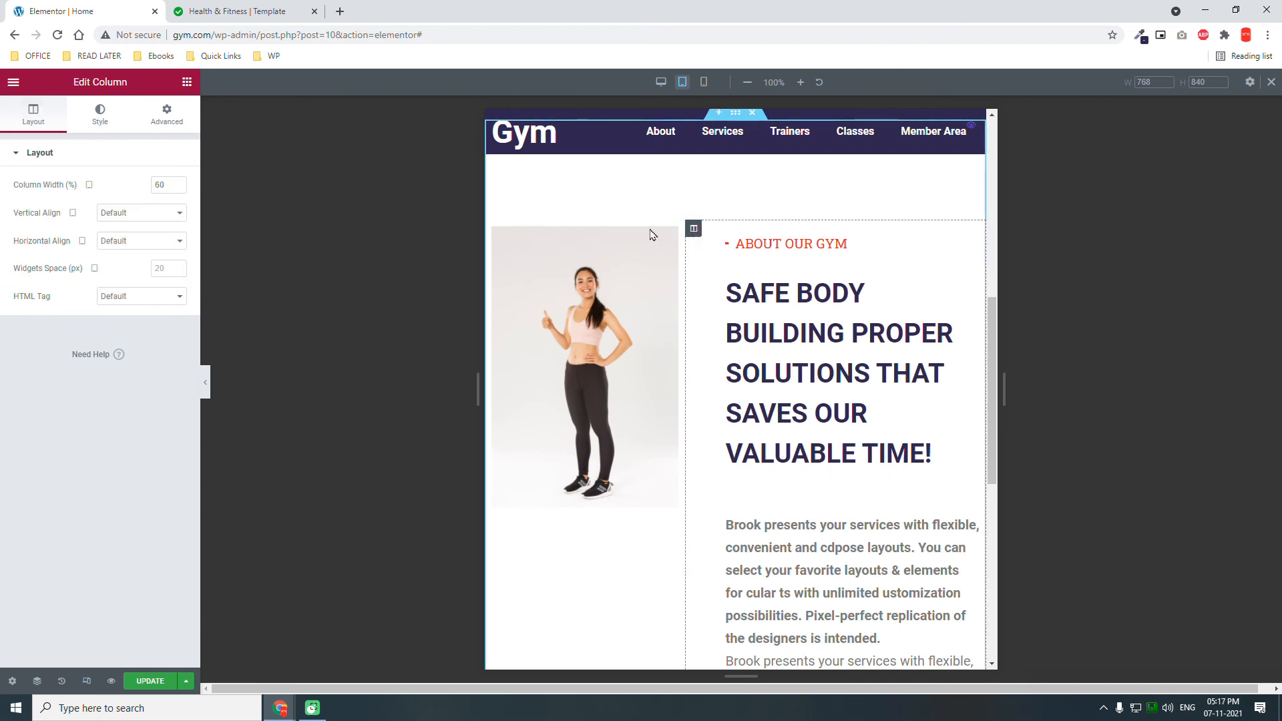
click(166, 114)
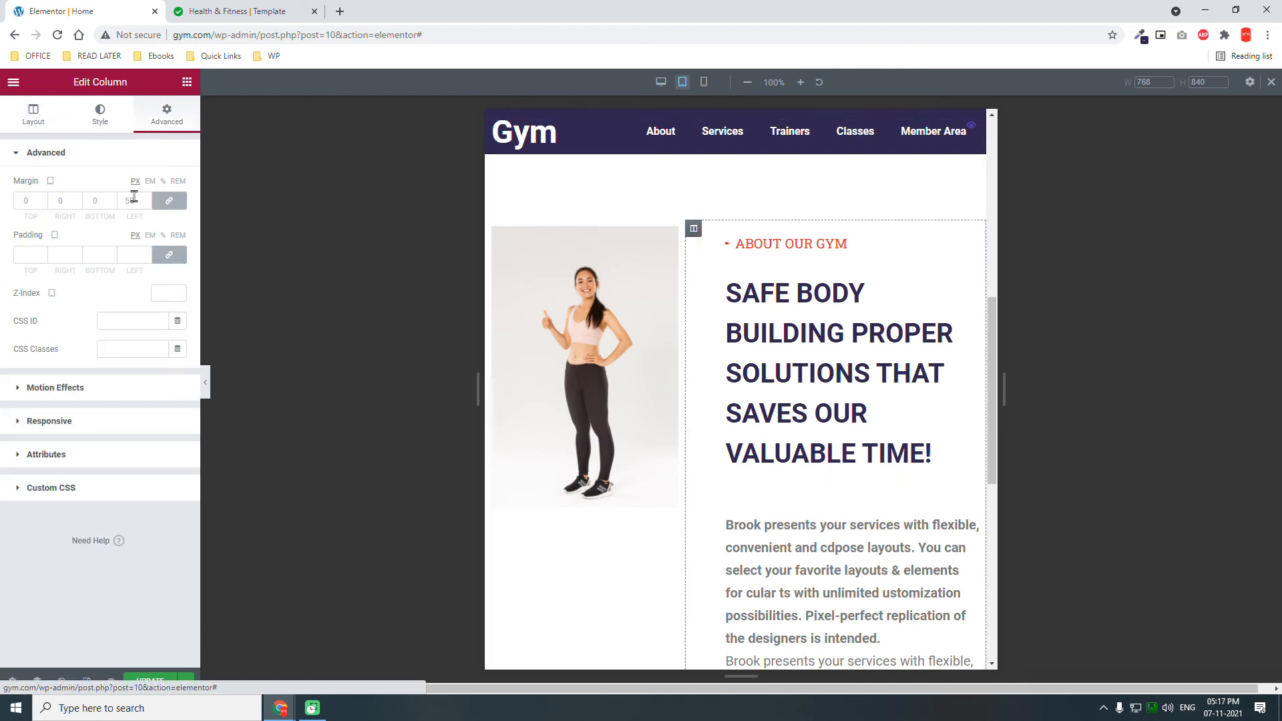
click(167, 202)
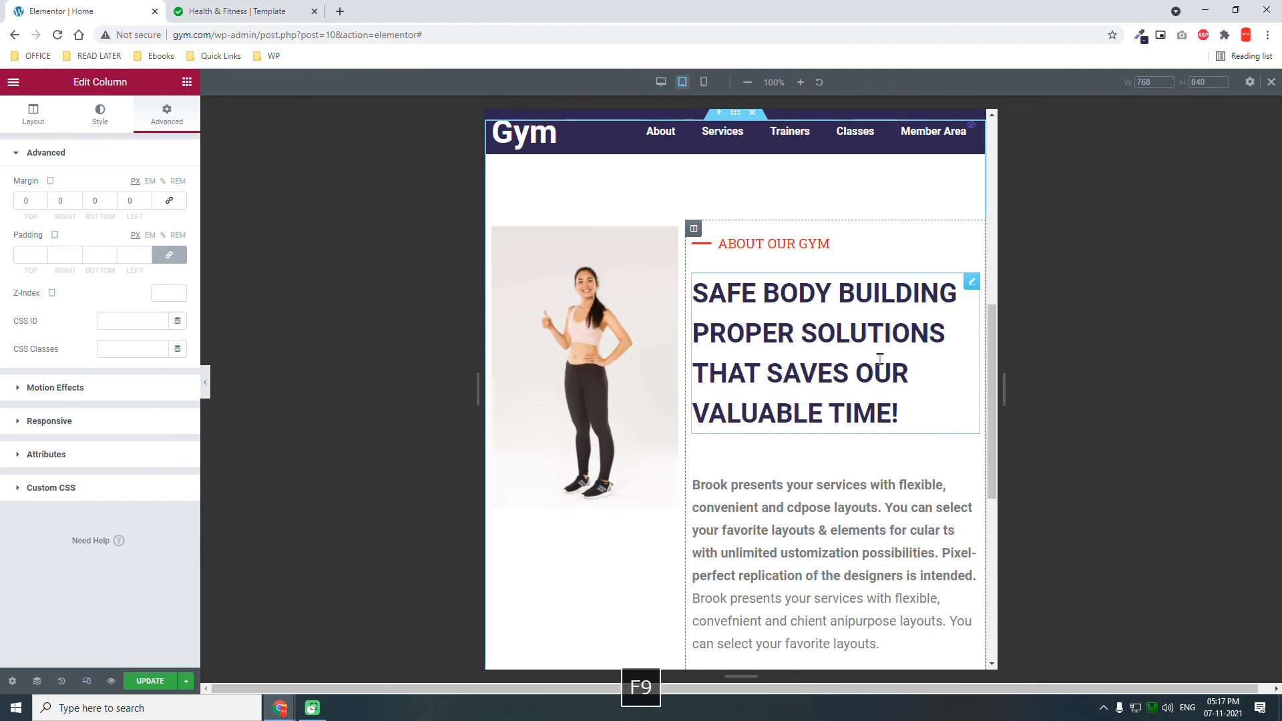
Step: Set the tablet margins of the paragraph text above the Join Now button to 0 px on all sides and check the section
scroll(854, 370, down, 3)
scroll(854, 370, up, 1)
scroll(854, 370, up, 1)
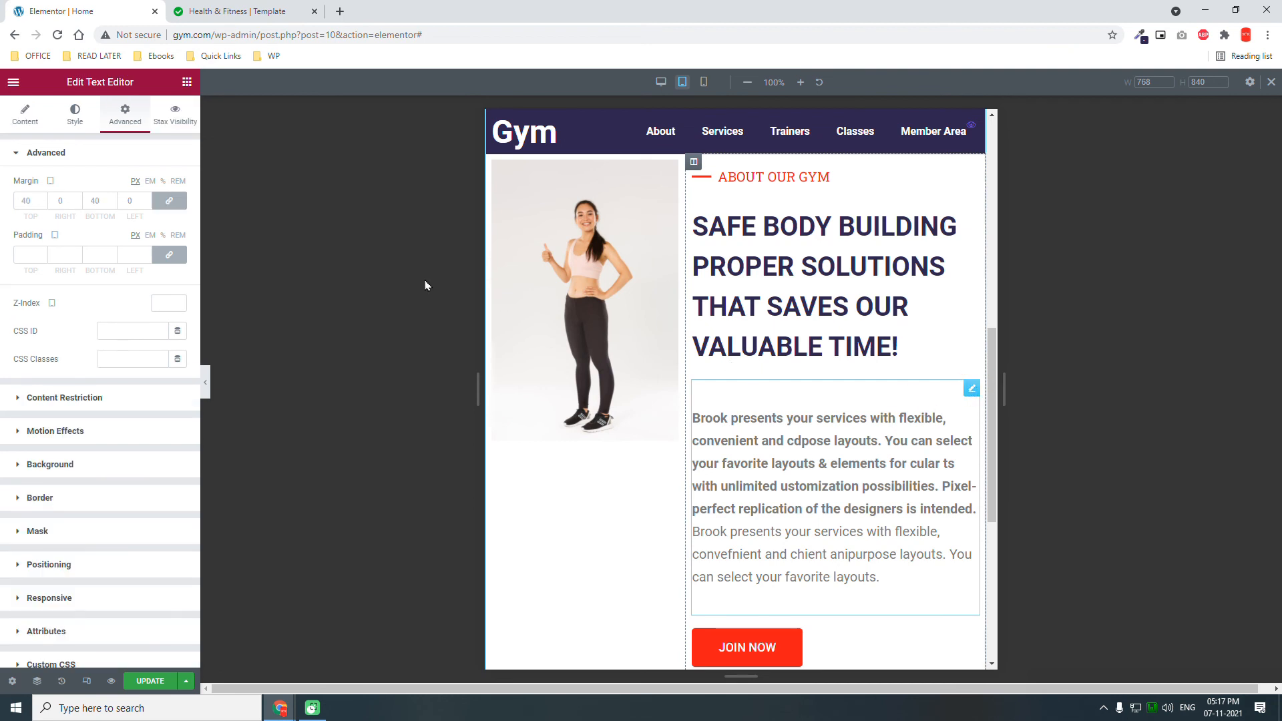
click(169, 202)
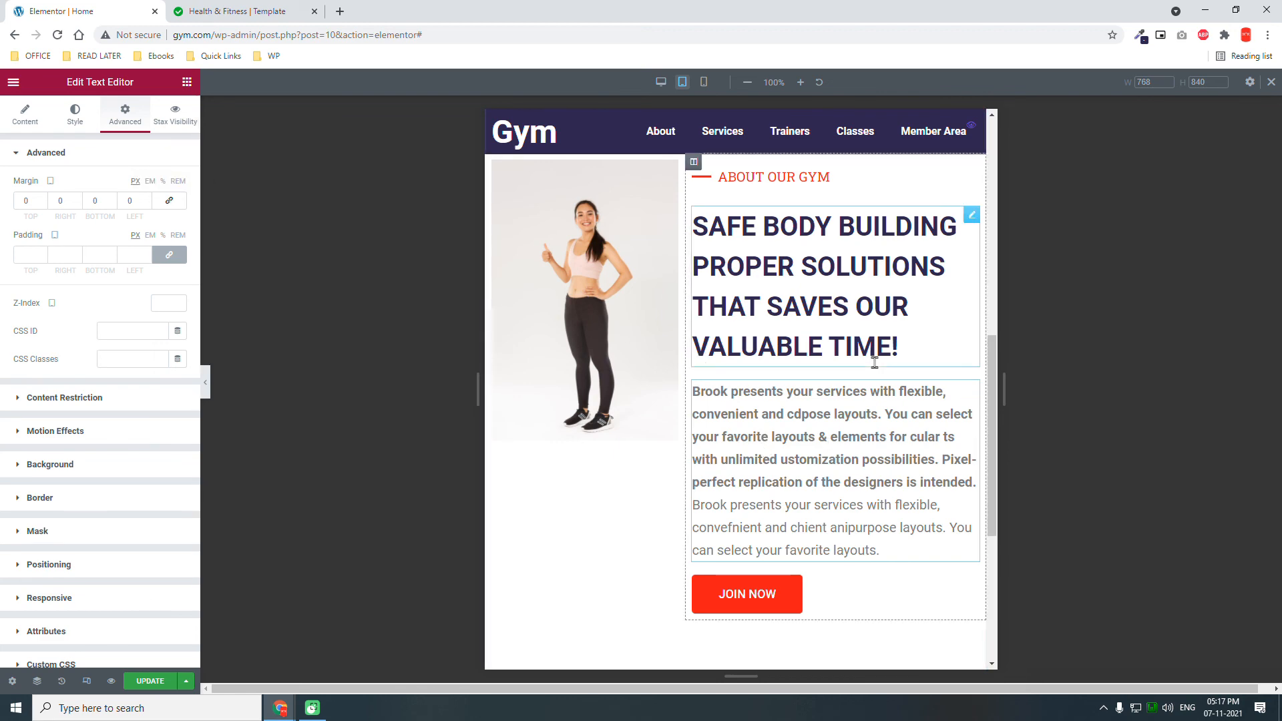
scroll(874, 362, up, 2)
scroll(875, 362, down, 3)
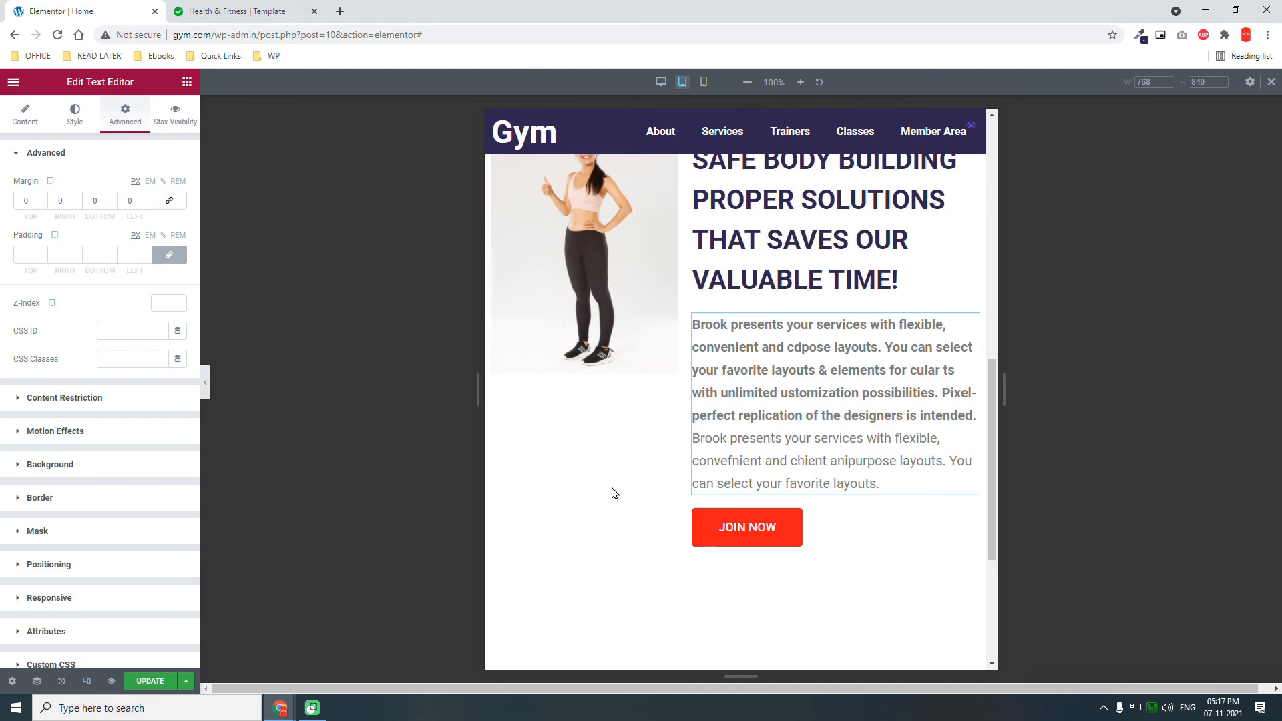
scroll(729, 486, up, 2)
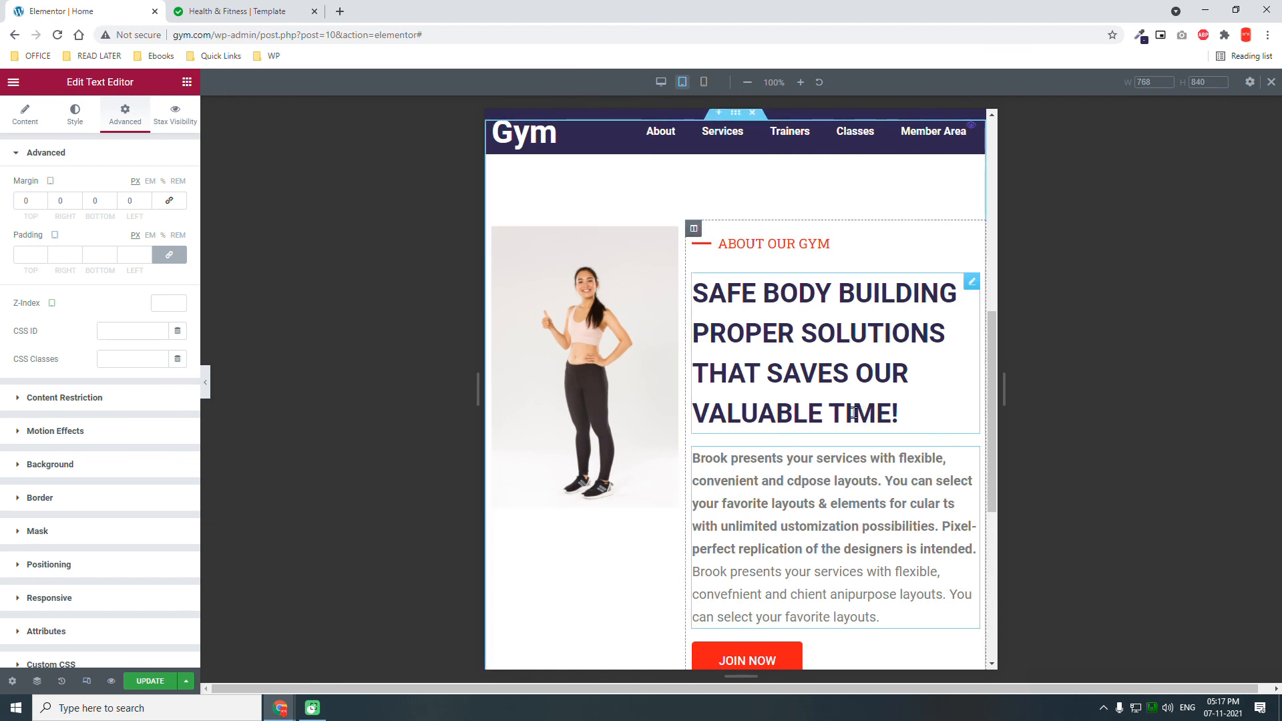
scroll(853, 412, down, 2)
Step: Switch the preview to desktop and review the About section's layout from heading to button
click(660, 81)
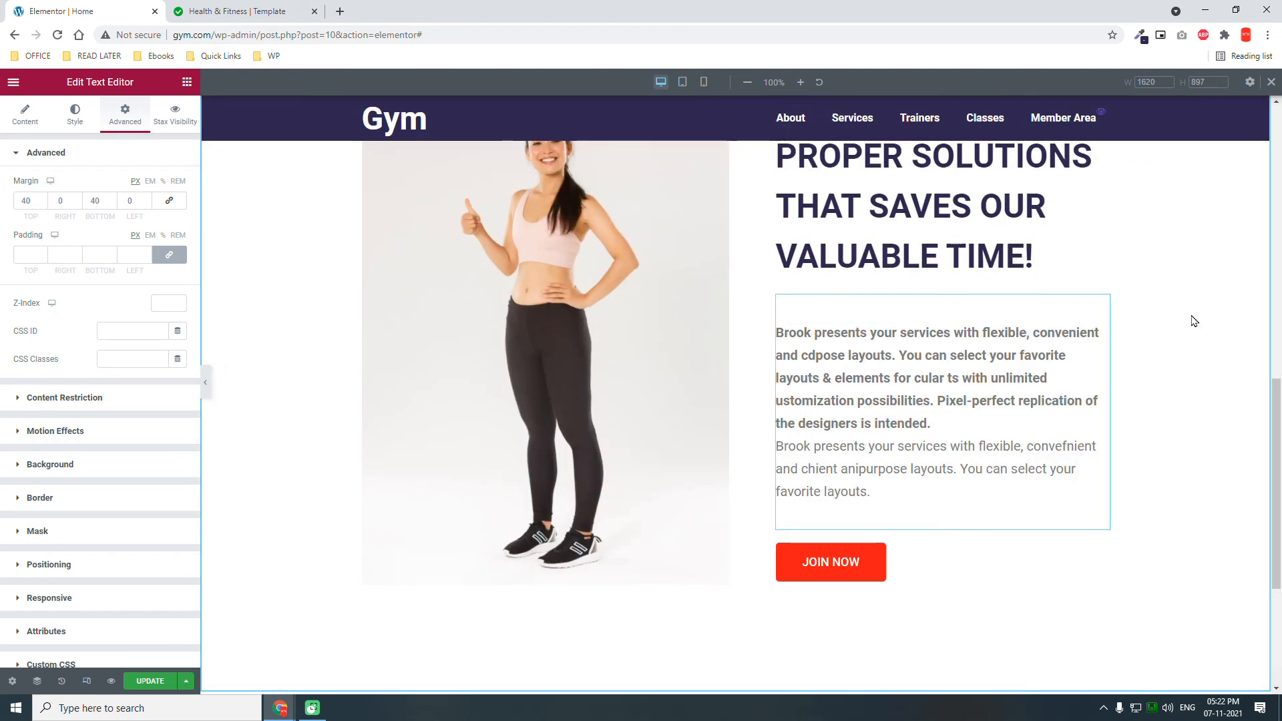
scroll(907, 465, up, 1)
scroll(906, 465, up, 2)
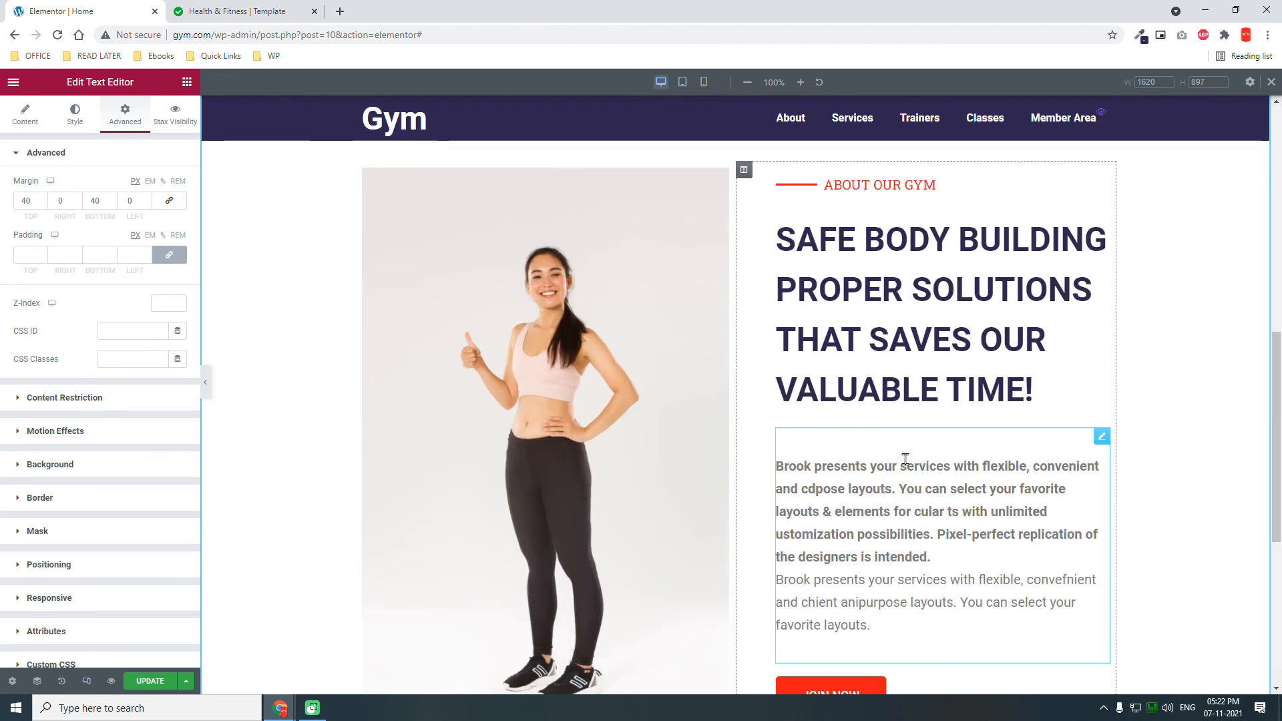
scroll(905, 459, down, 2)
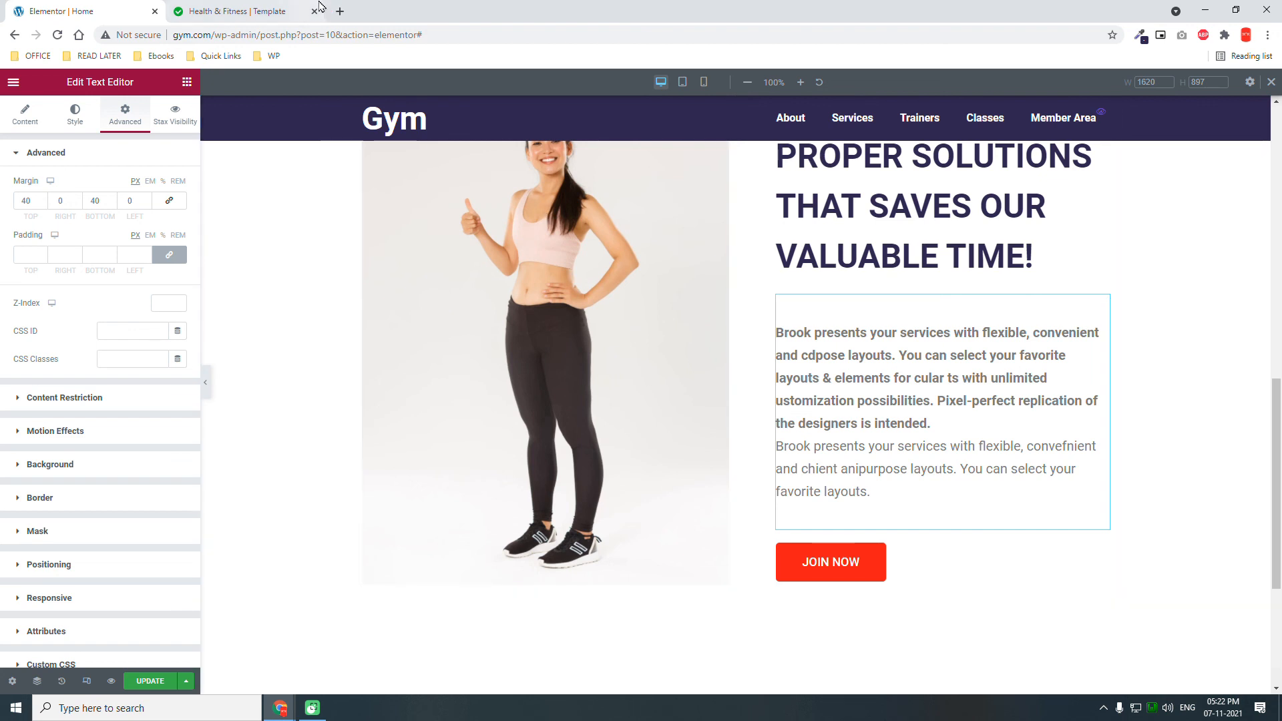
Step: Switch to the Health & Fitness template page and examine its "Our services for you" section below the About section
click(282, 8)
scroll(788, 406, down, 6)
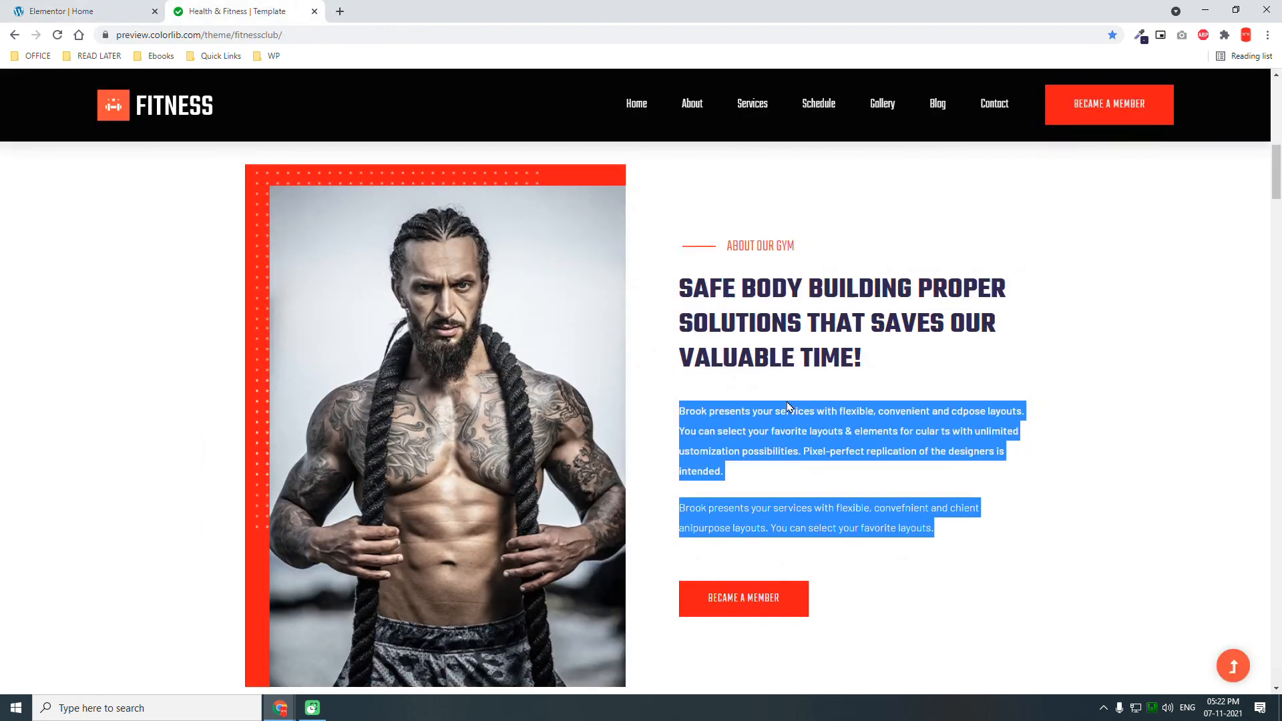
scroll(787, 405, down, 9)
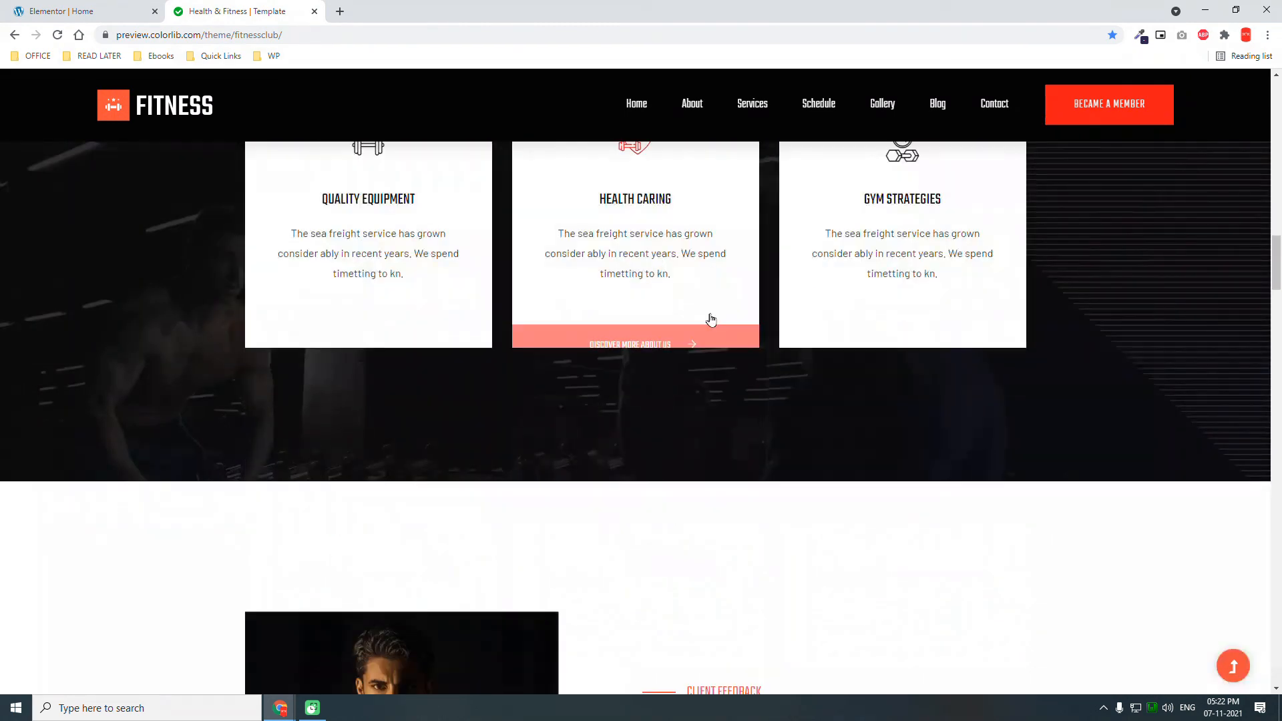
scroll(712, 319, up, 5)
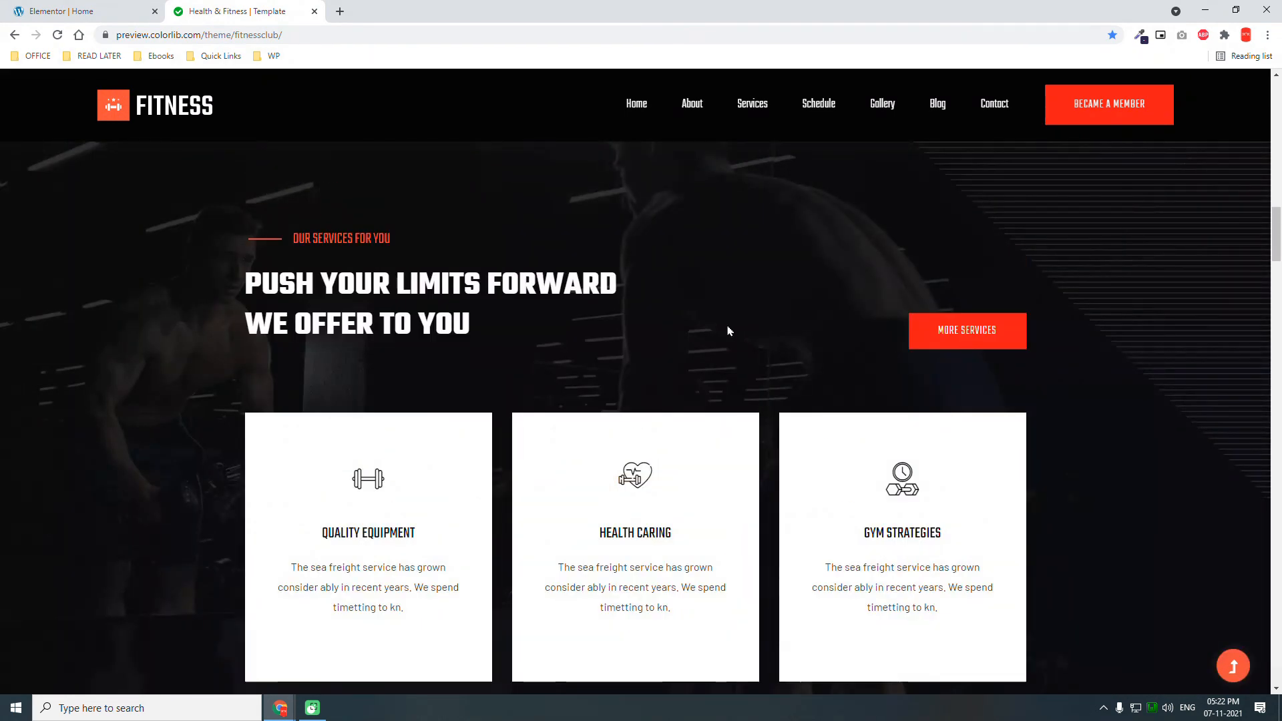